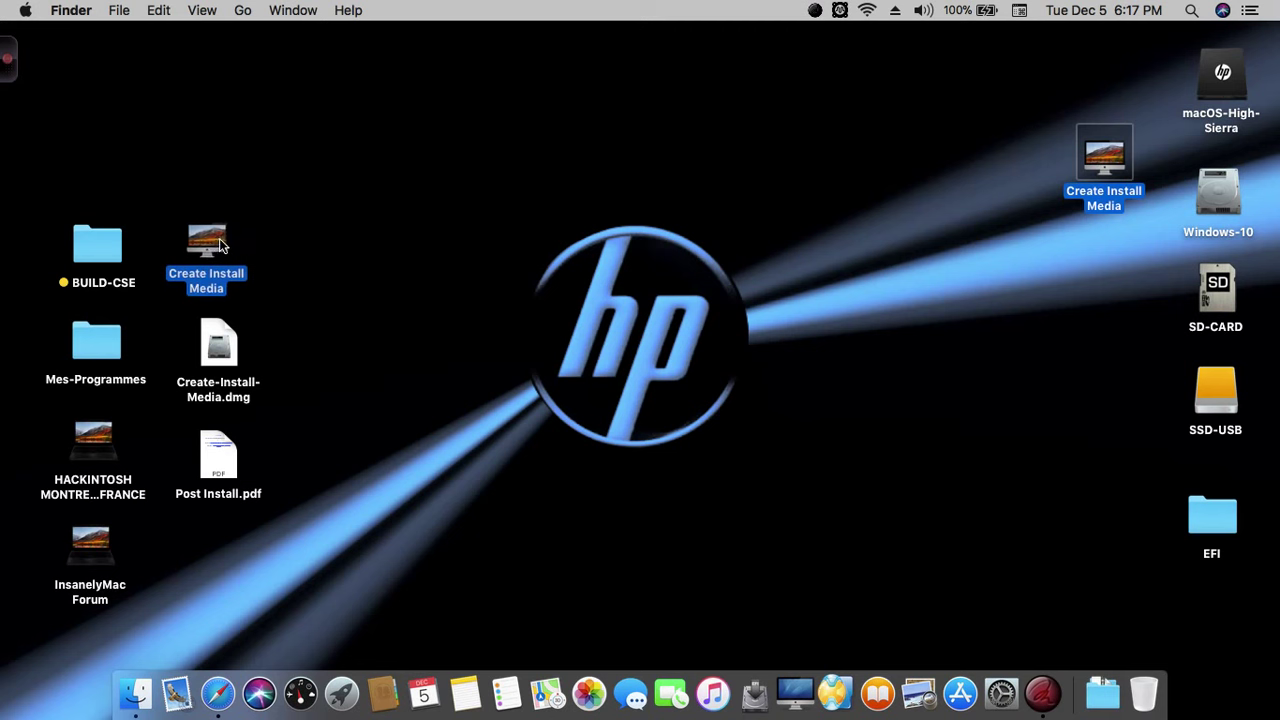
Look for Install macOS High Sierra in the Applications folder and close the folder window.
{"action": "left_click", "coordinate": [380, 240]}
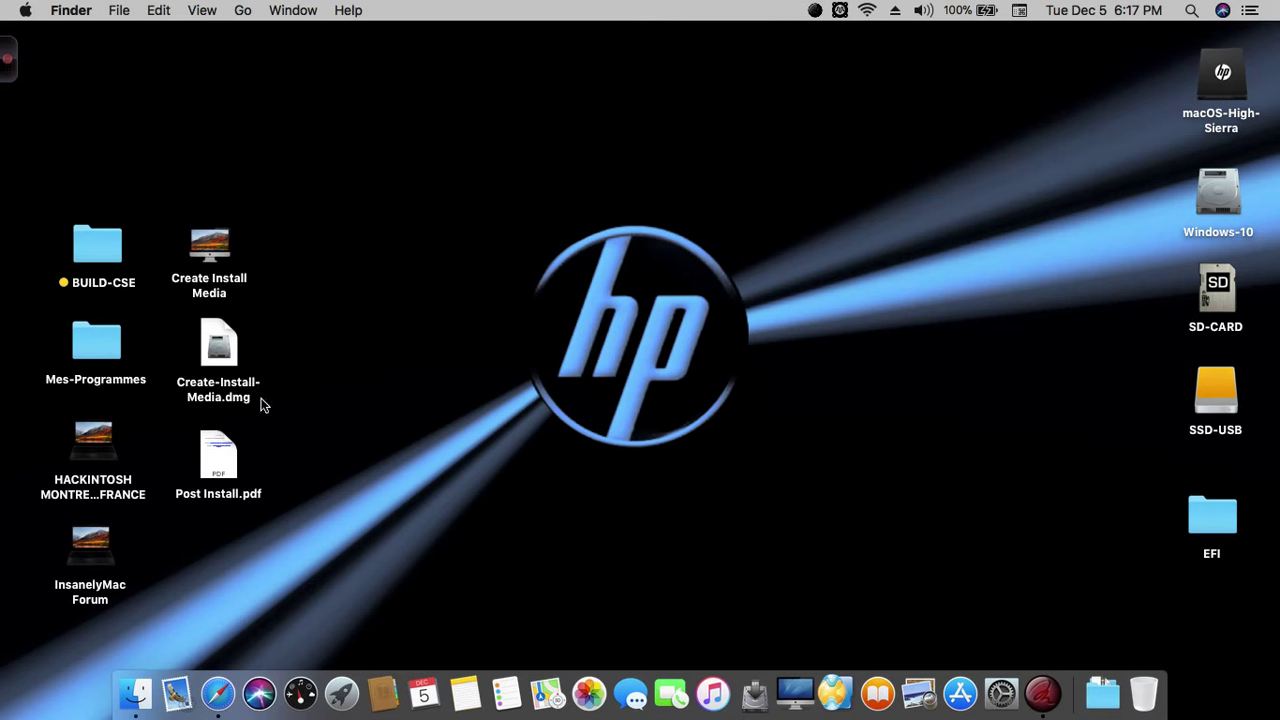
{"action": "left_click", "coordinate": [137, 683]}
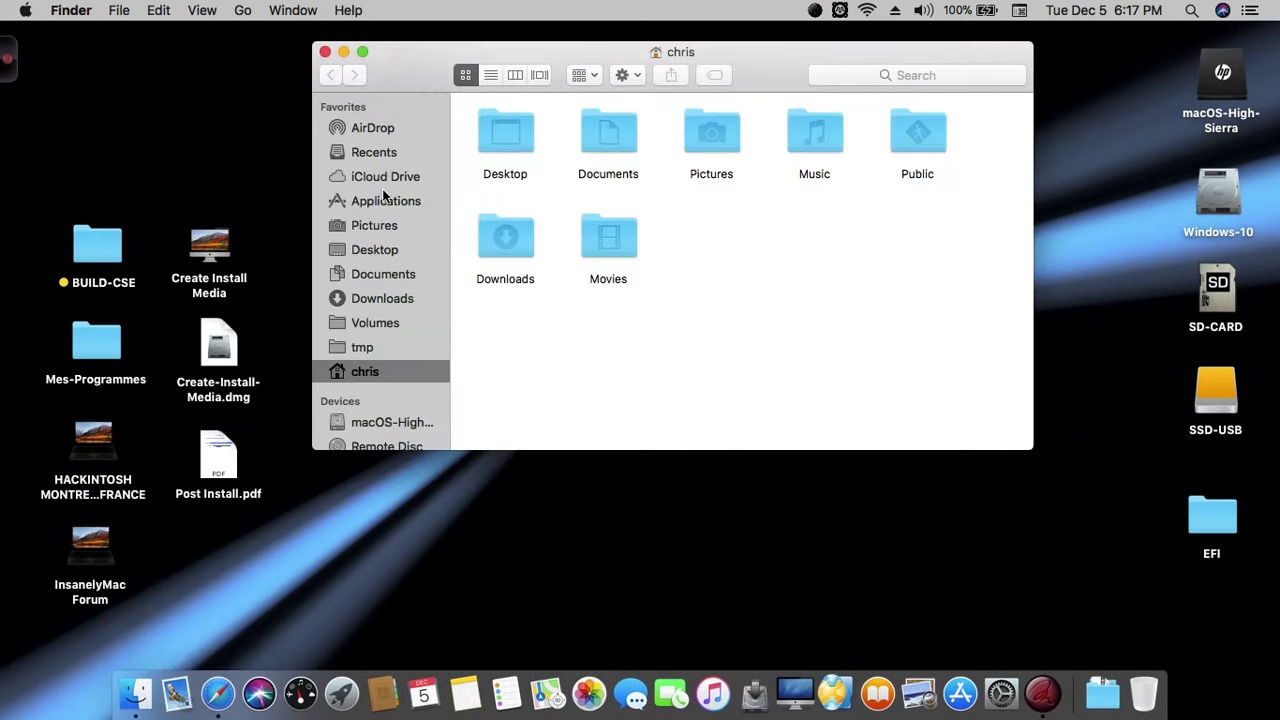
{"action": "left_click", "coordinate": [385, 201]}
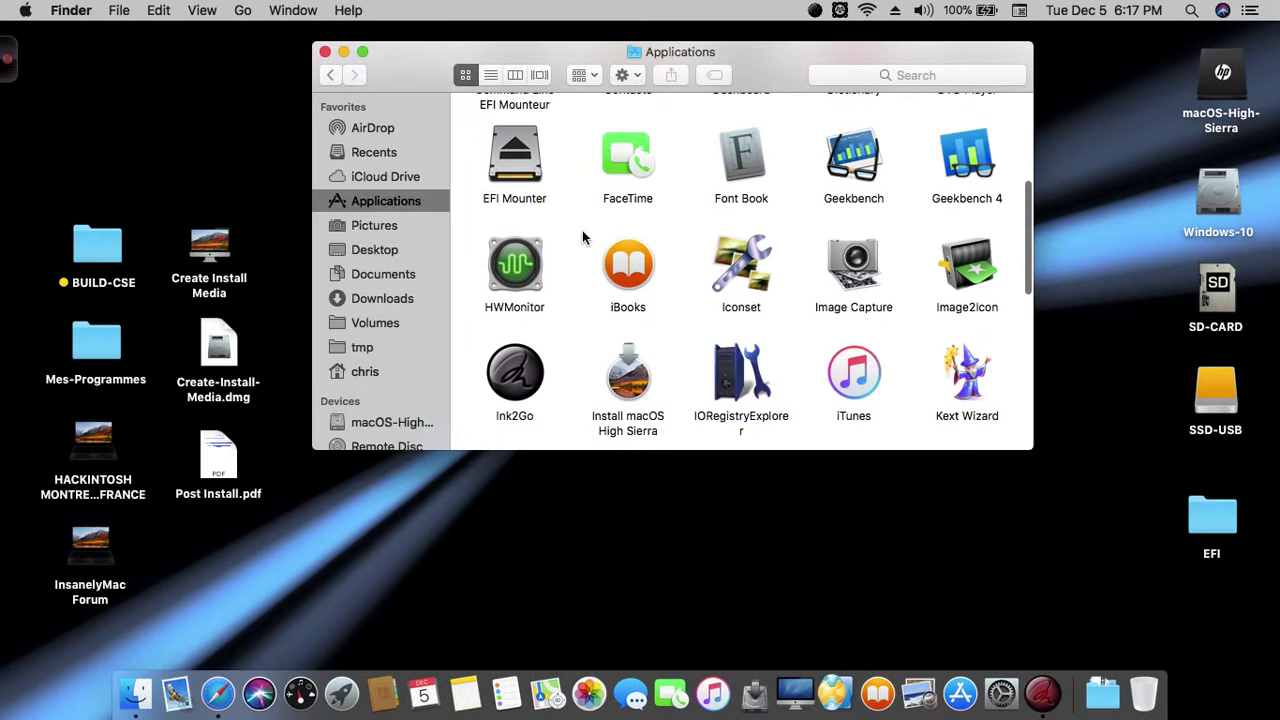
{"action": "scroll", "coordinate": [585, 243], "scroll_direction": "down", "scroll_amount": 4}
{"action": "left_click", "coordinate": [624, 248]}
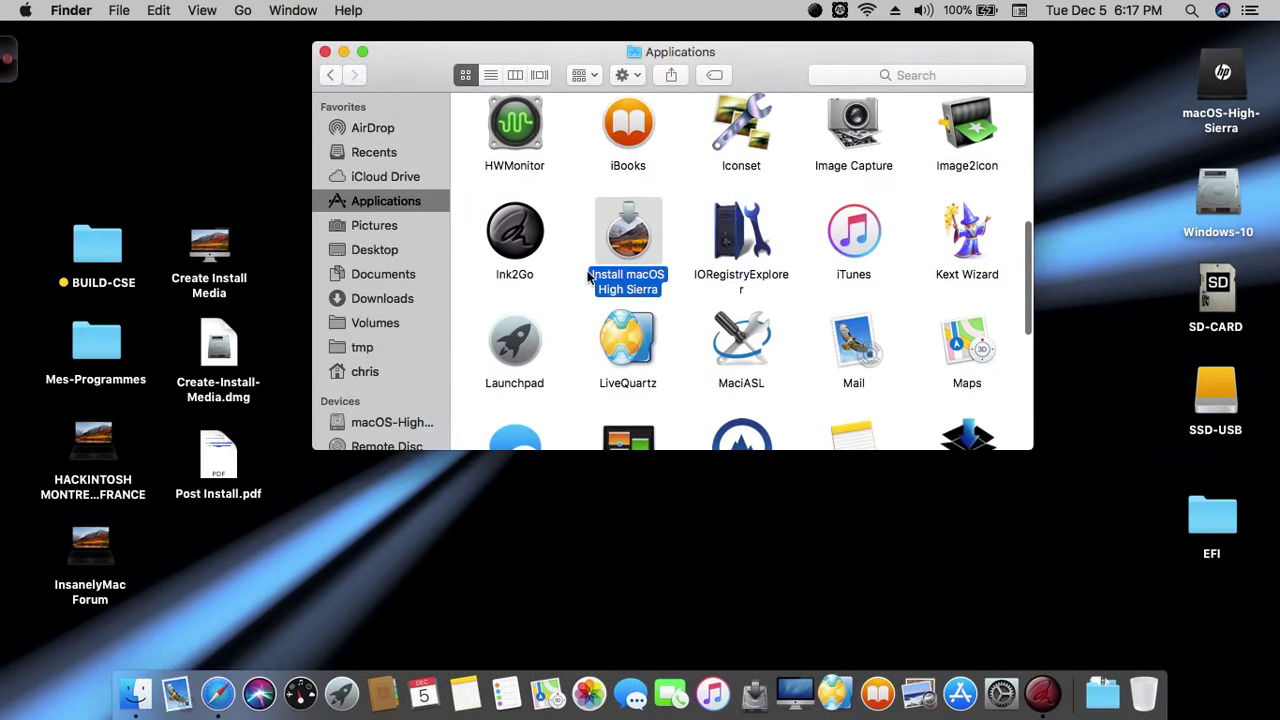
{"action": "left_click", "coordinate": [326, 52]}
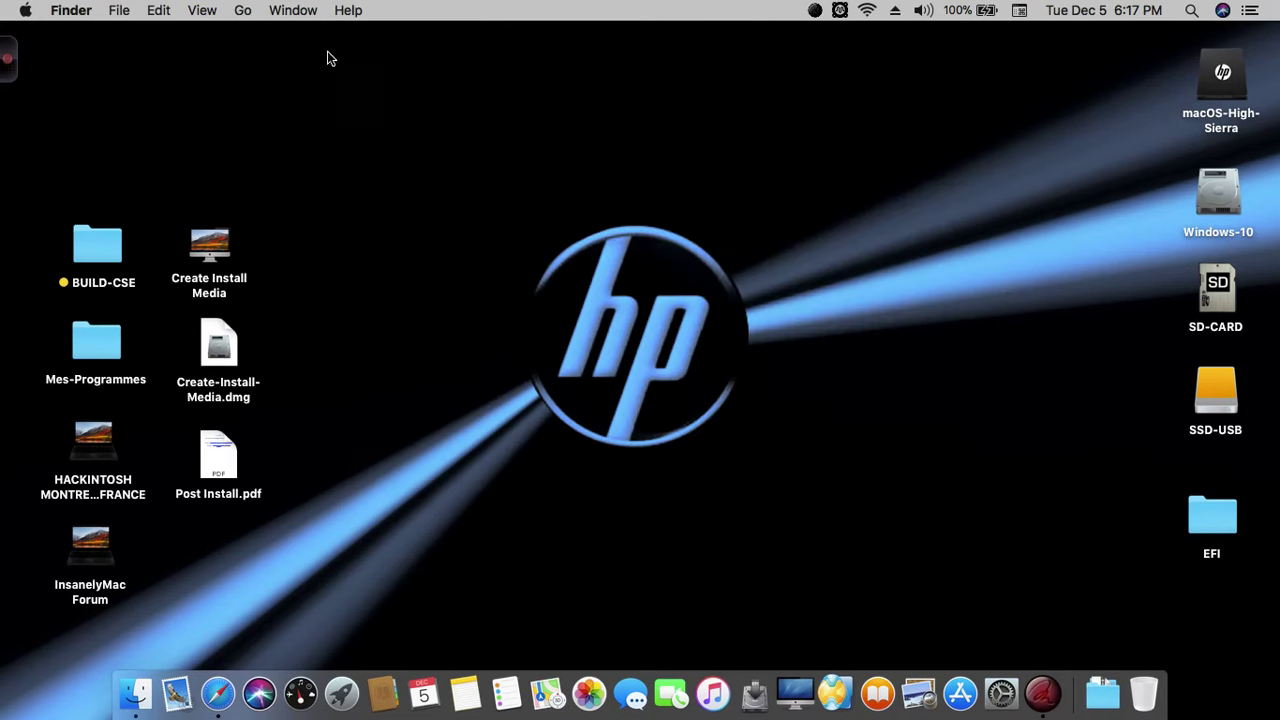
Launch Create Install Media from the desktop, allow the downloaded app to open, and authorize it with the account password.
{"action": "left_click", "coordinate": [433, 349]}
{"action": "double_click", "coordinate": [199, 242]}
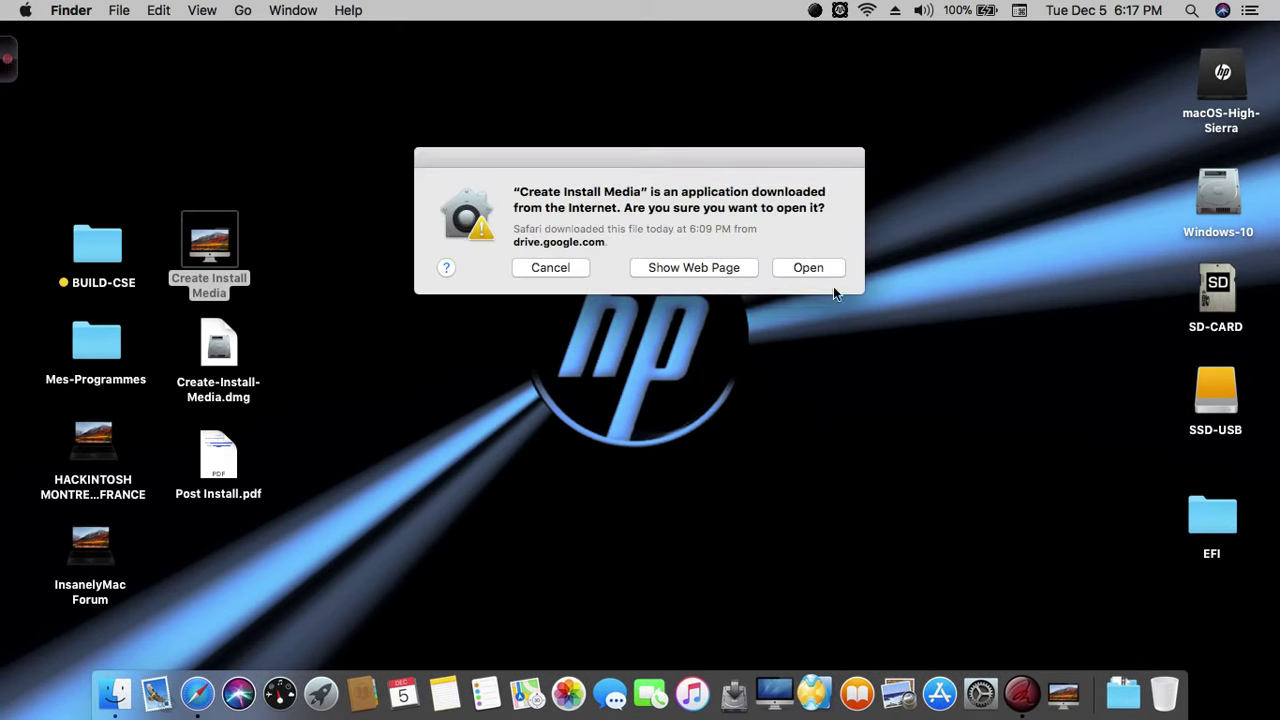
{"action": "left_click", "coordinate": [816, 266]}
{"action": "left_click_drag", "start_coordinate": [348, 80], "coordinate": [488, 77]}
{"action": "left_click", "coordinate": [619, 266]}
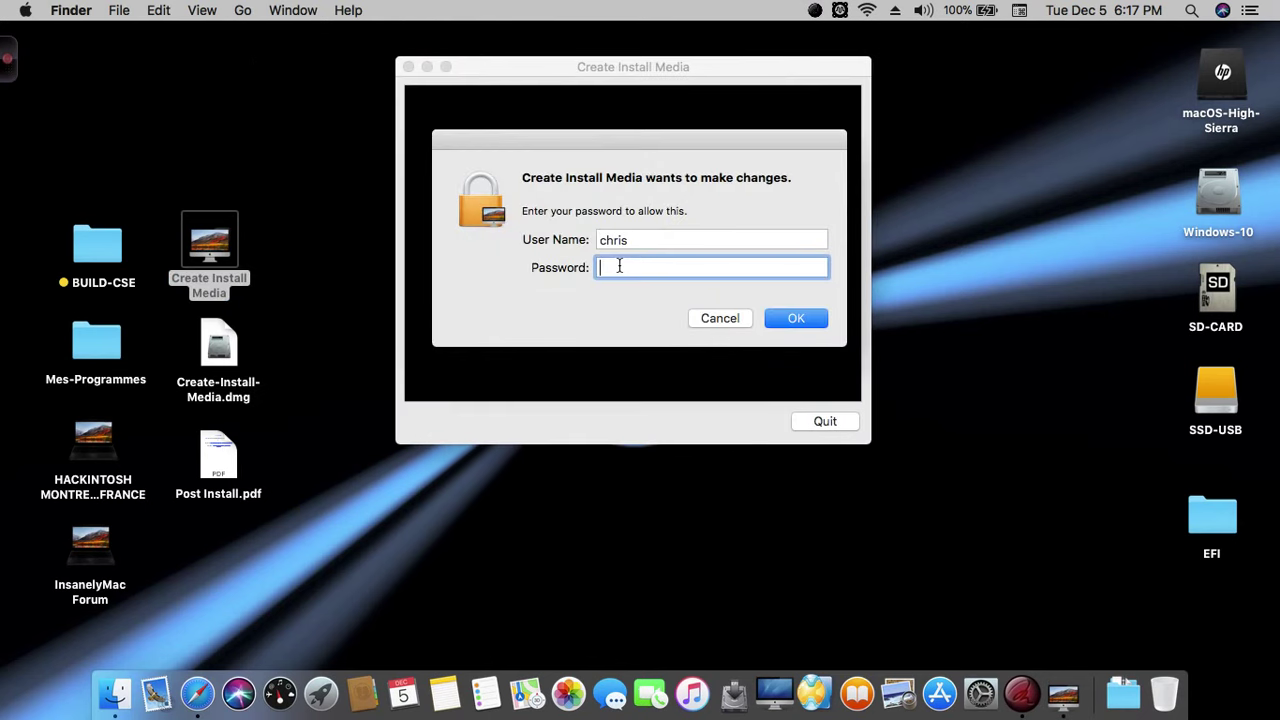
{"action": "type", "text": "•••••"}
{"action": "key", "text": "Return"}
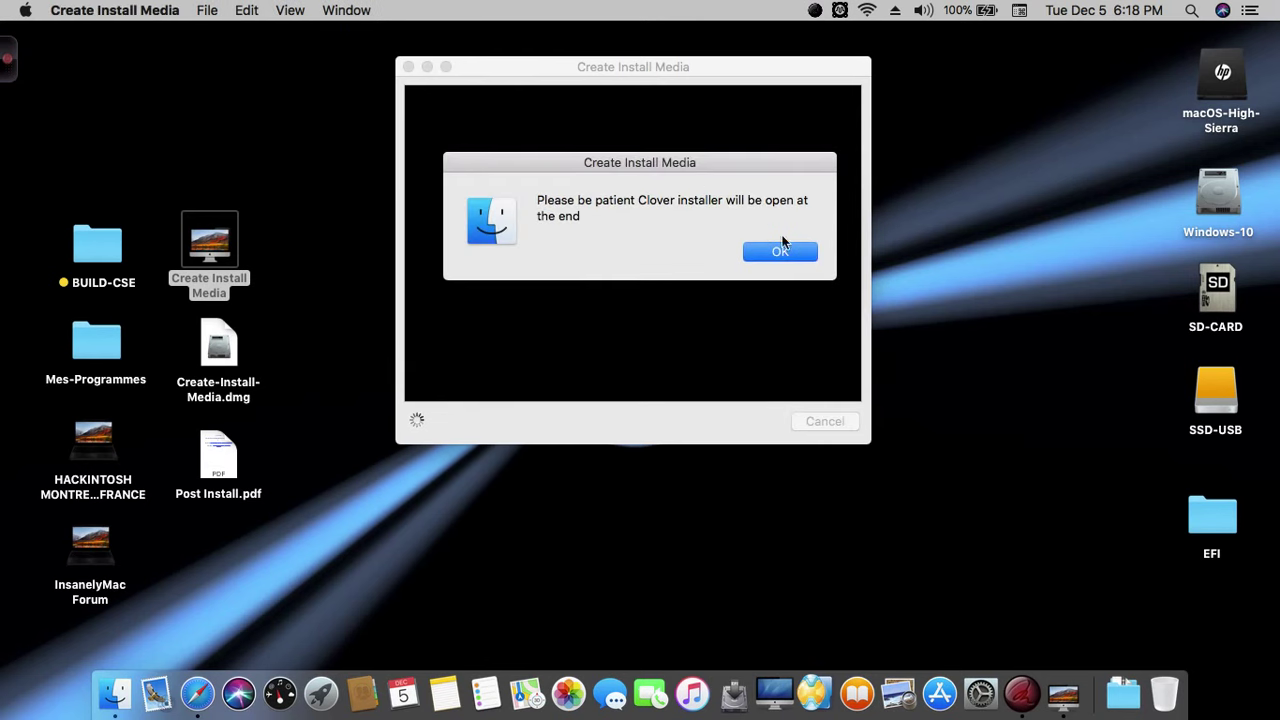
Start the Create Install Media process and continue past the USB formatting instructions to Disk Utility.
{"action": "left_click", "coordinate": [779, 253]}
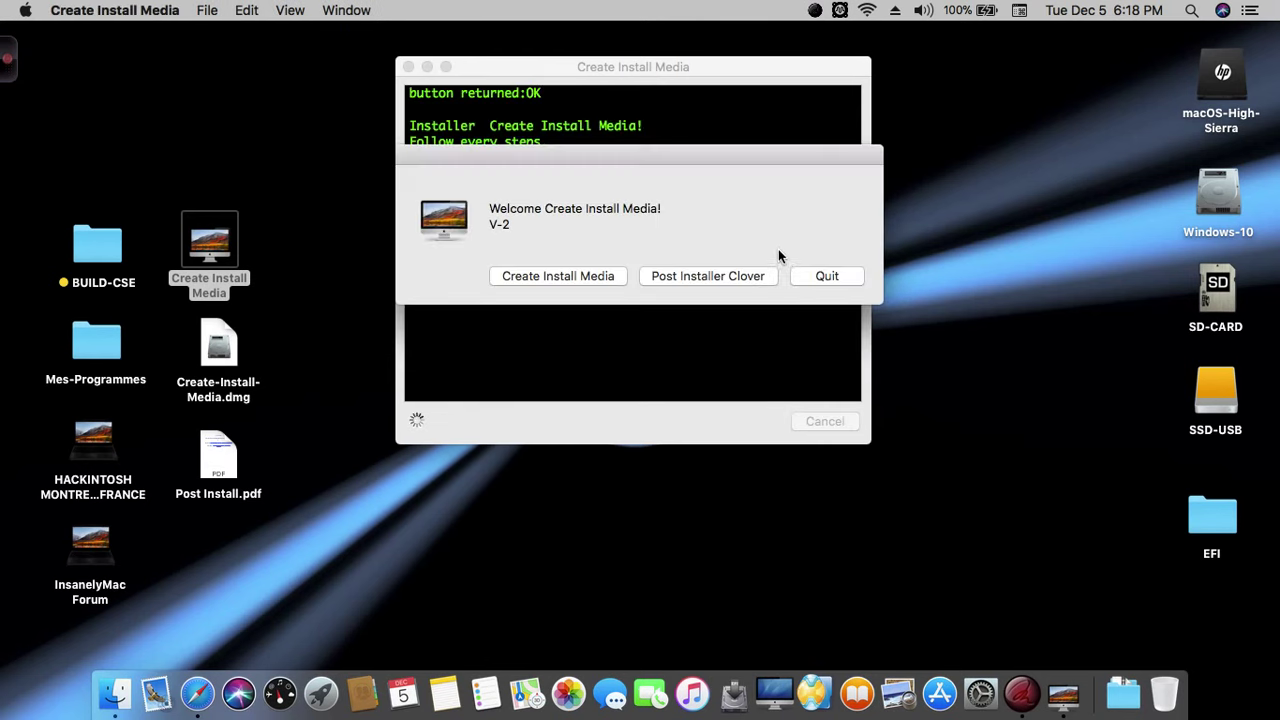
{"action": "left_click", "coordinate": [581, 279]}
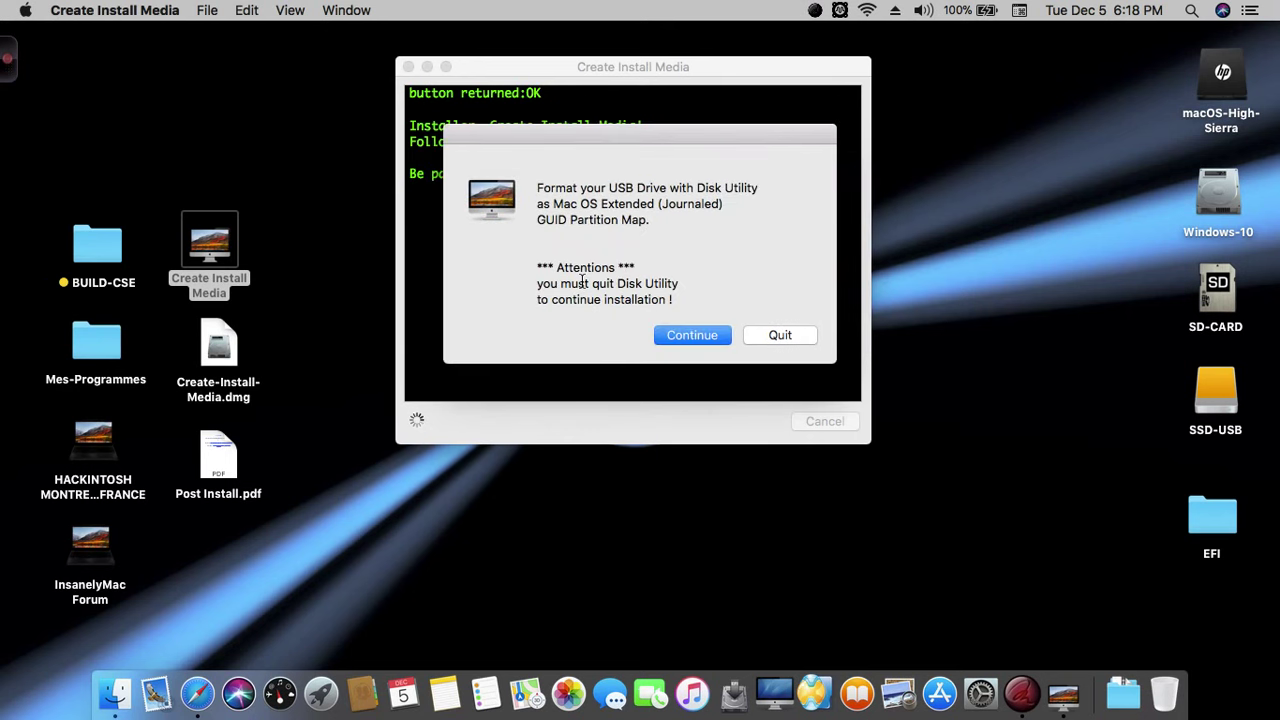
{"action": "left_click_drag", "start_coordinate": [537, 187], "coordinate": [686, 294]}
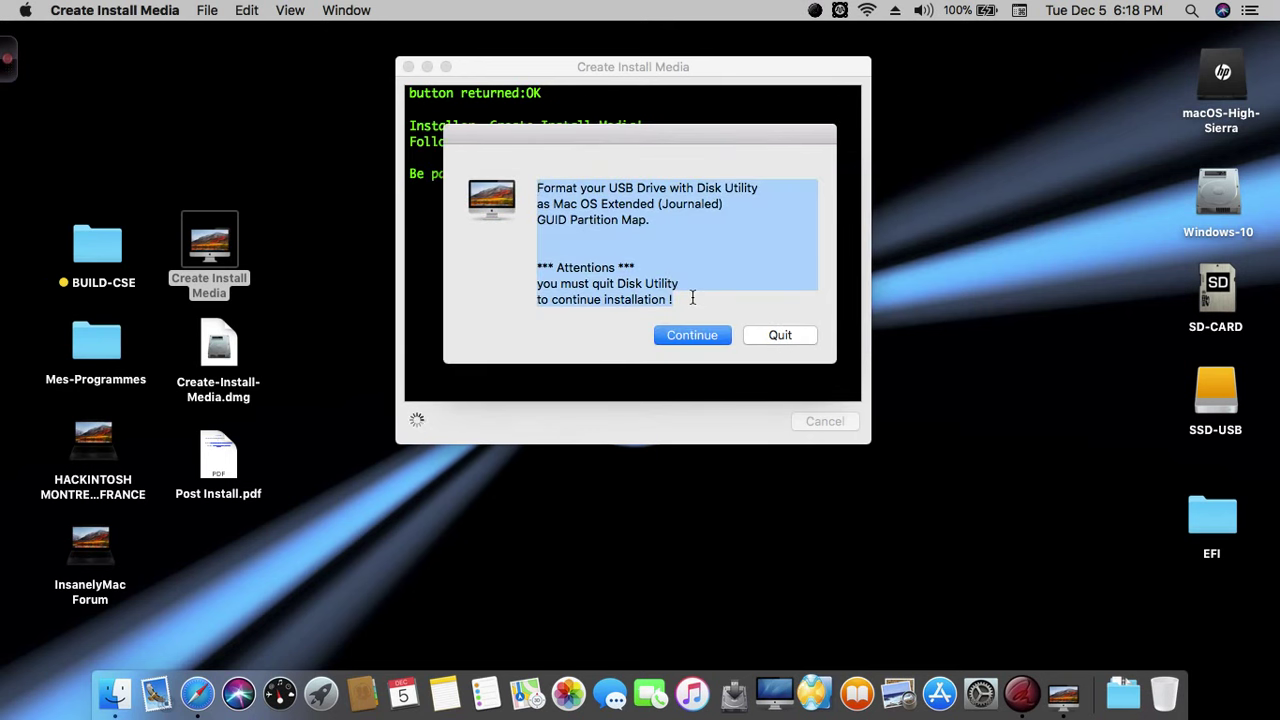
{"action": "left_click", "coordinate": [682, 300]}
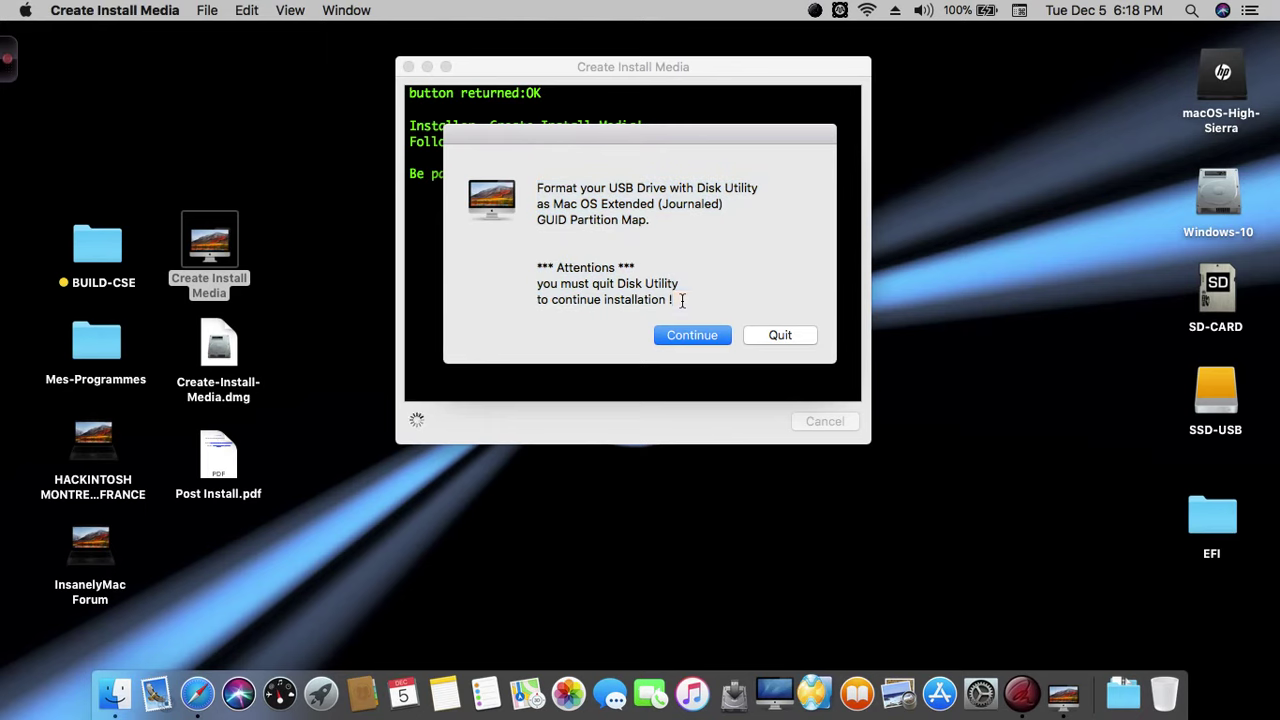
{"action": "left_click", "coordinate": [688, 334]}
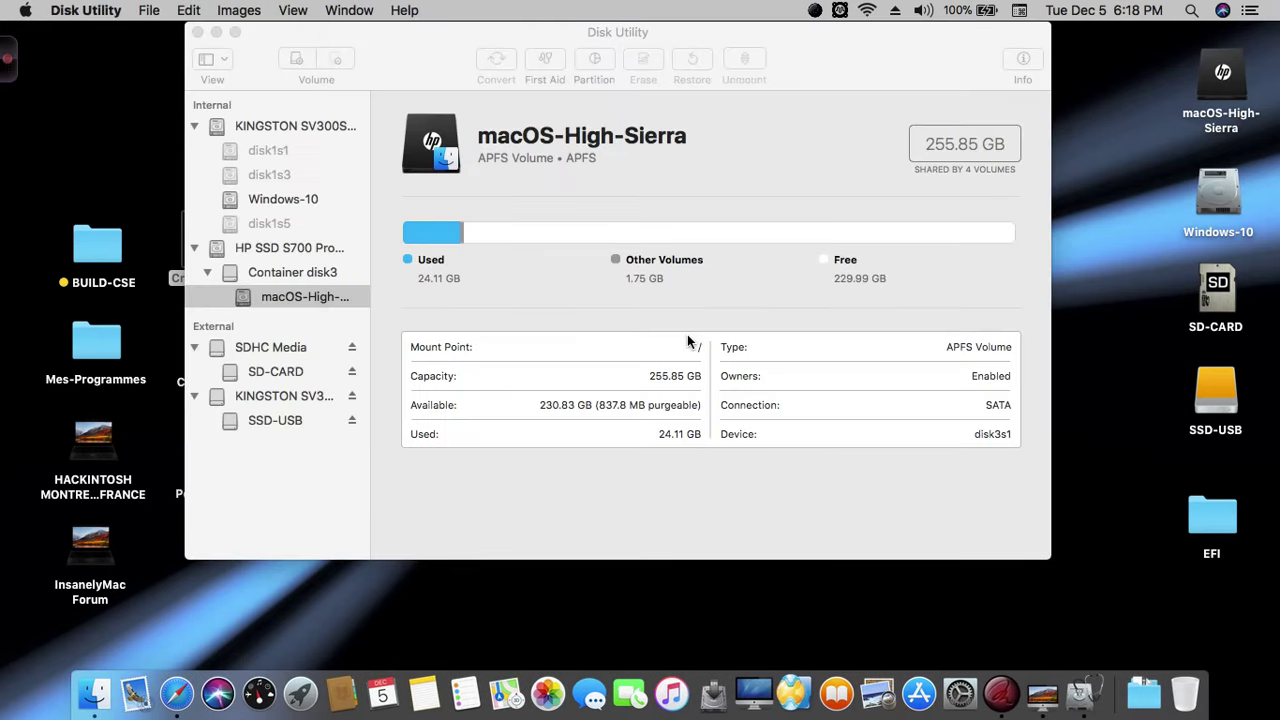
Unmount the external SSD-USB volume.
{"action": "left_click", "coordinate": [271, 421]}
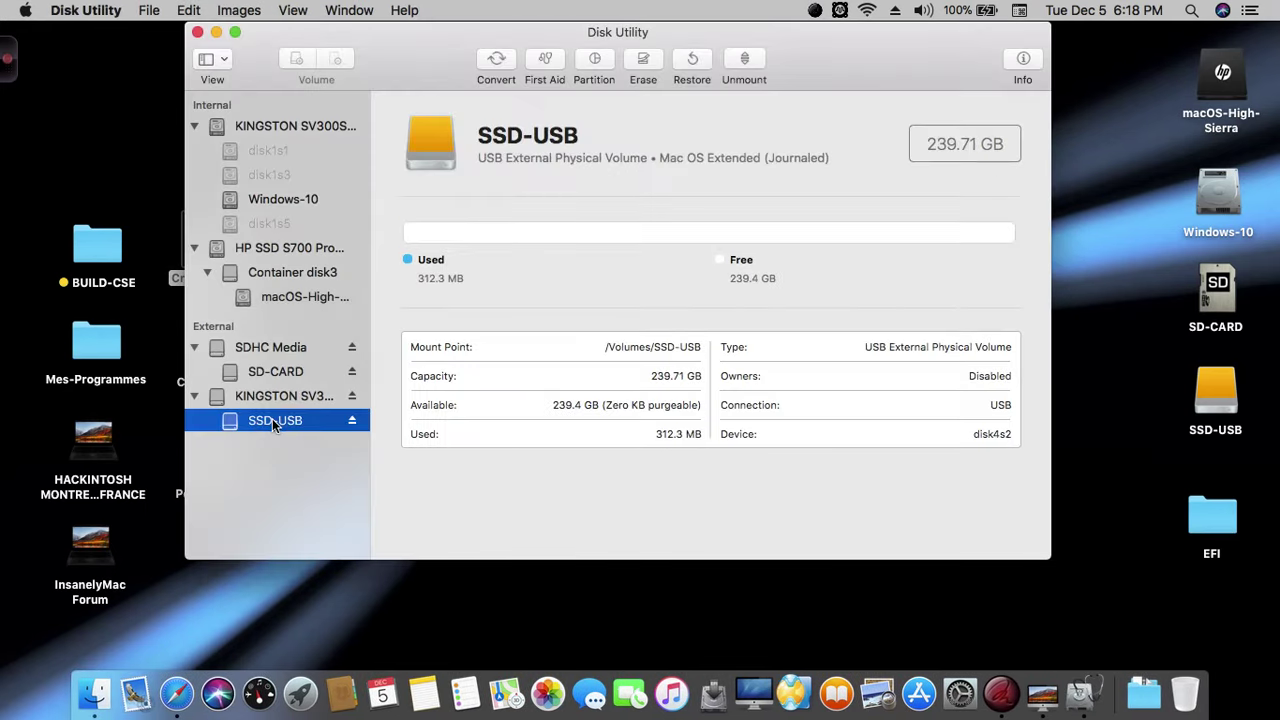
{"action": "left_click", "coordinate": [745, 60]}
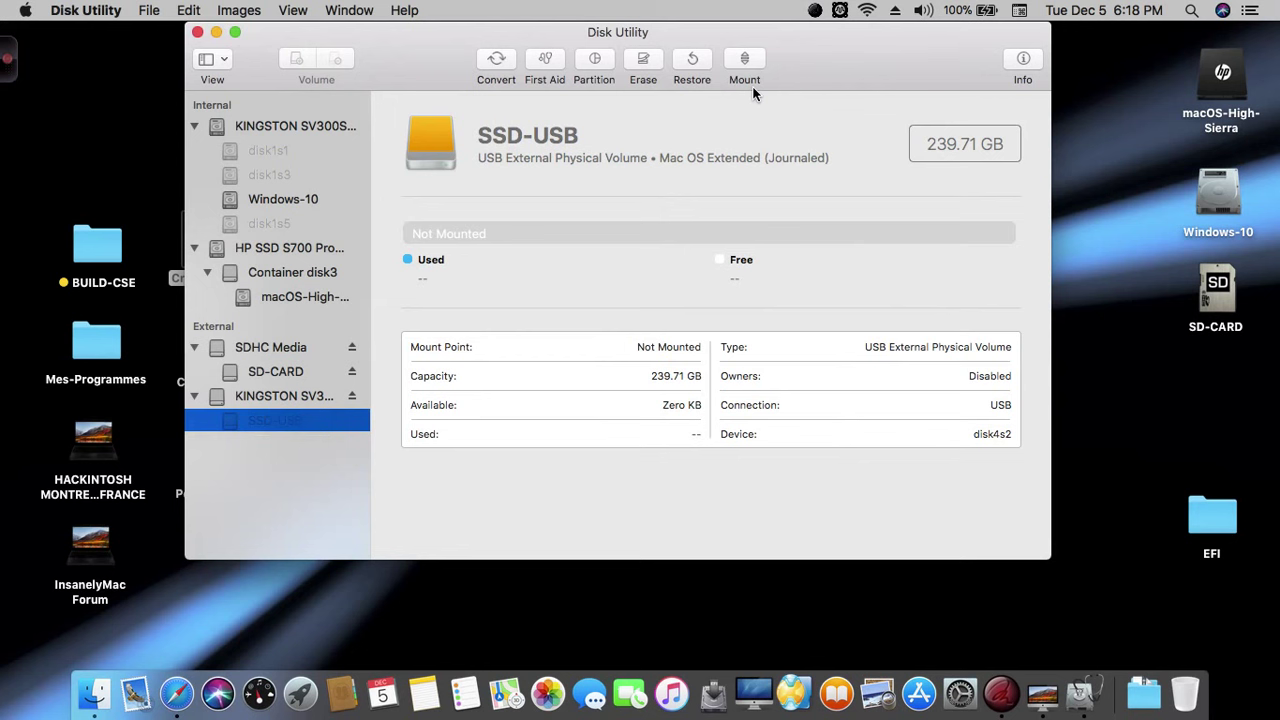
Erase the external KINGSTON disk as SSD-USB, using Mac OS Extended (Journaled) and GUID Partition Map, and decline using it for Time Machine.
{"action": "left_click", "coordinate": [290, 395]}
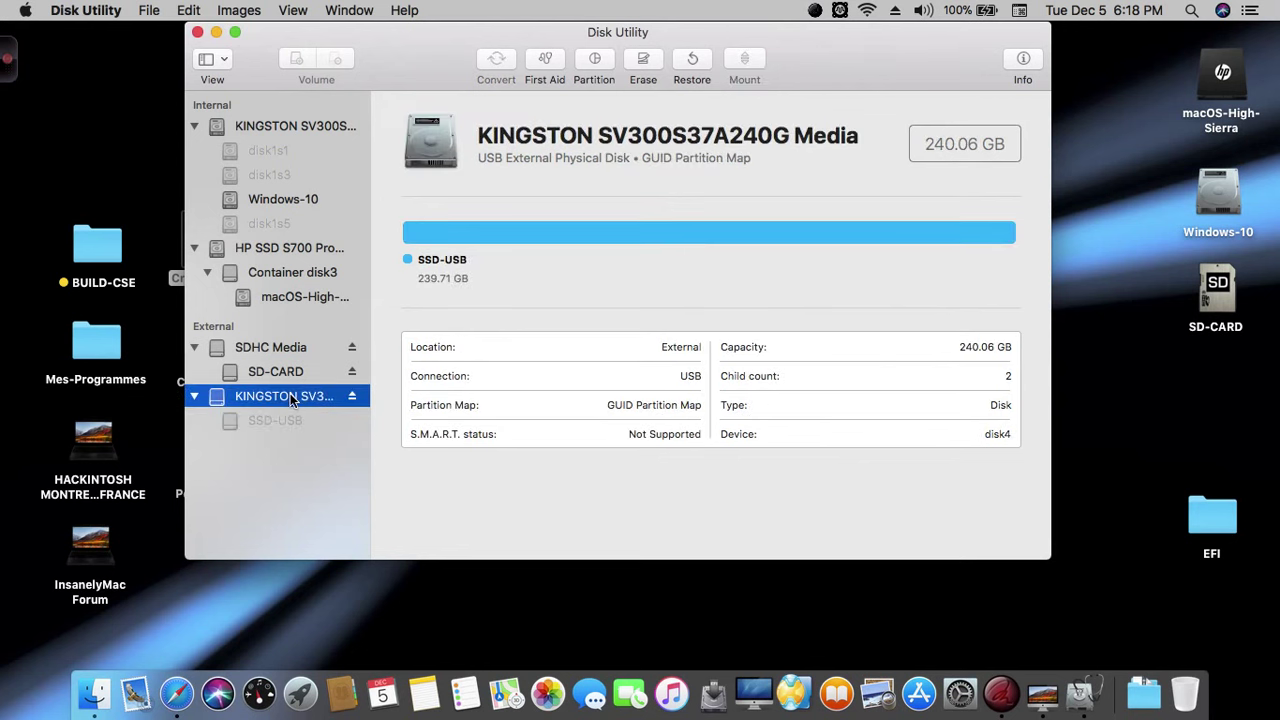
{"action": "left_click", "coordinate": [651, 59]}
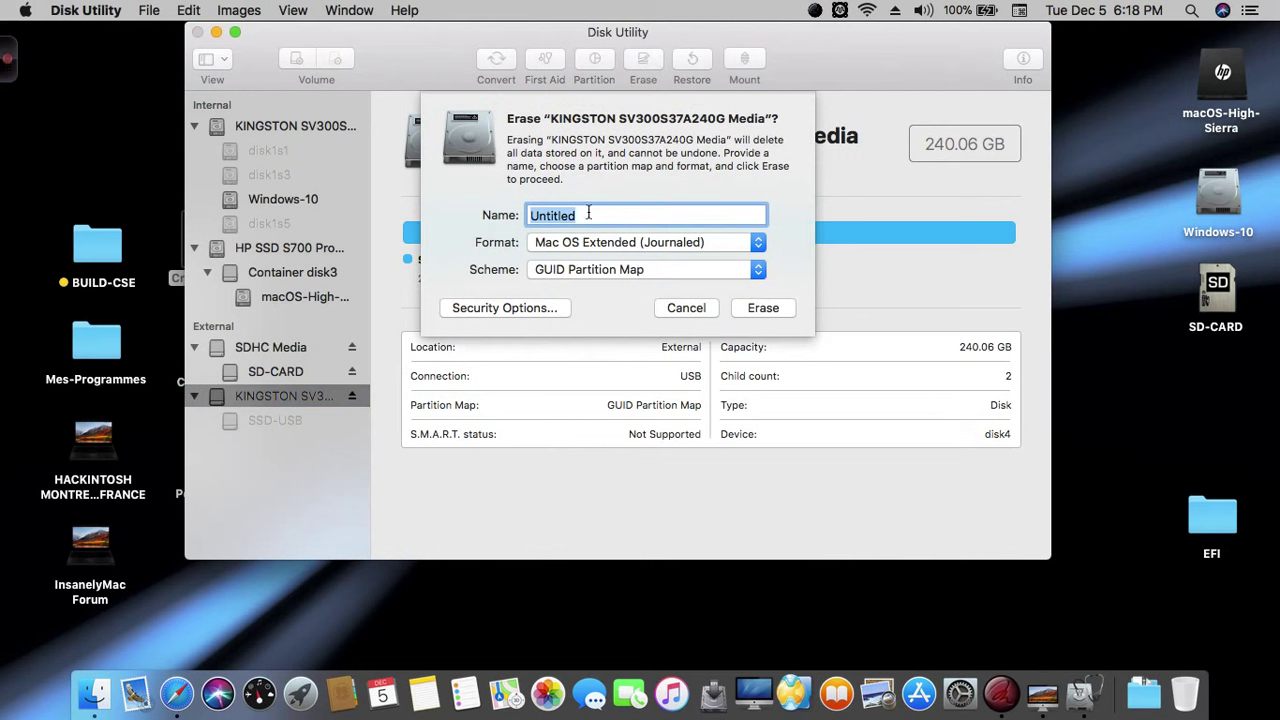
{"action": "key", "text": "BackSpace"}
{"action": "type", "text": "SSD-USB"}
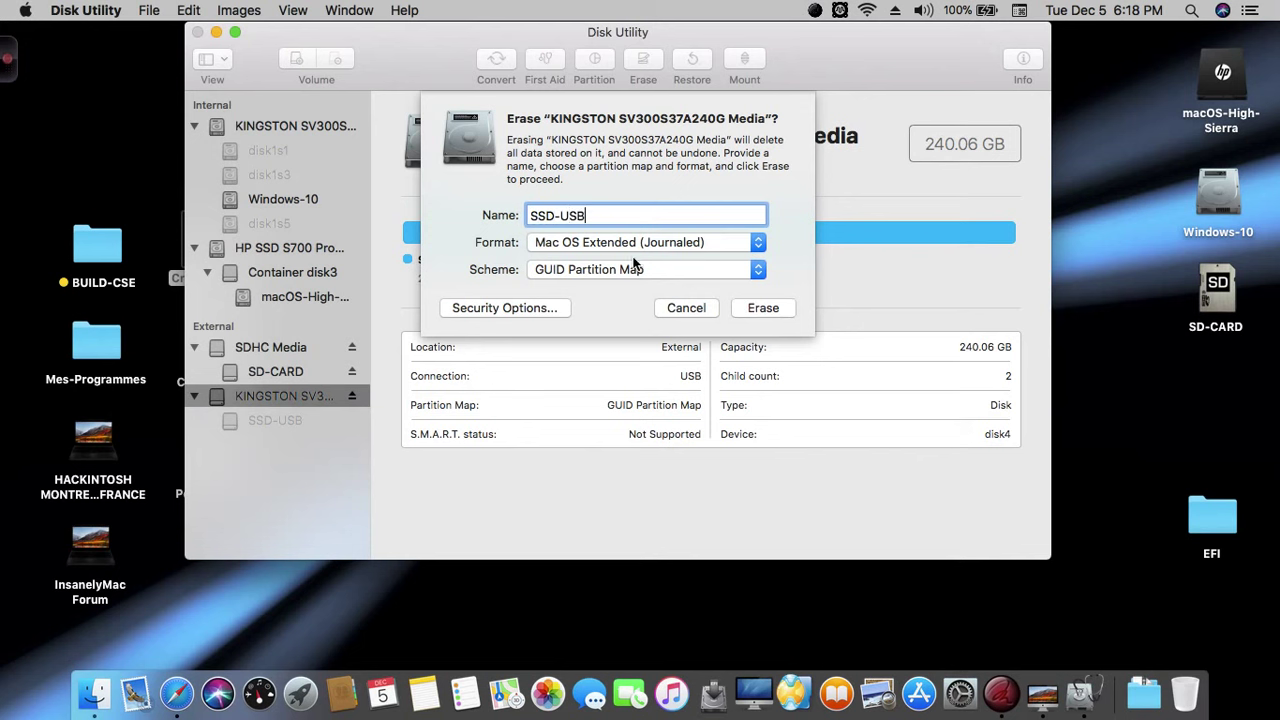
{"action": "left_click", "coordinate": [606, 280]}
{"action": "left_click", "coordinate": [620, 272]}
{"action": "left_click", "coordinate": [659, 243]}
{"action": "left_click", "coordinate": [659, 243]}
{"action": "left_click", "coordinate": [760, 308]}
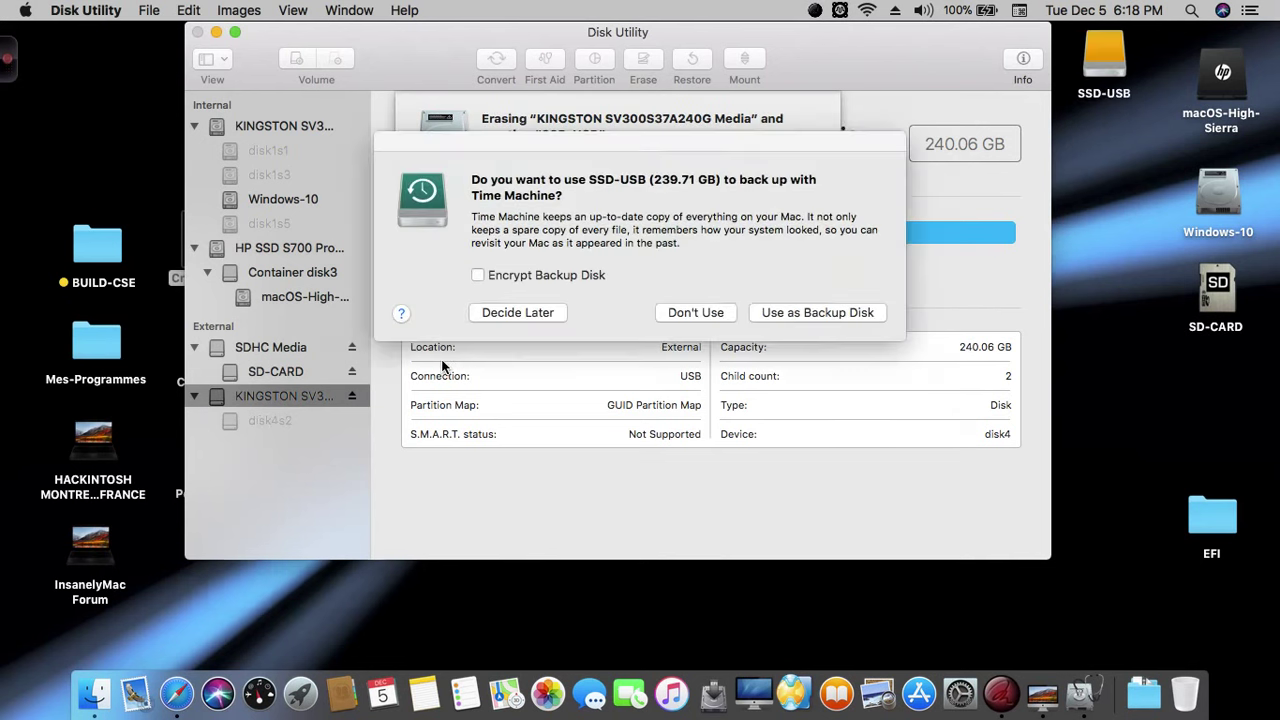
{"action": "left_click", "coordinate": [682, 311]}
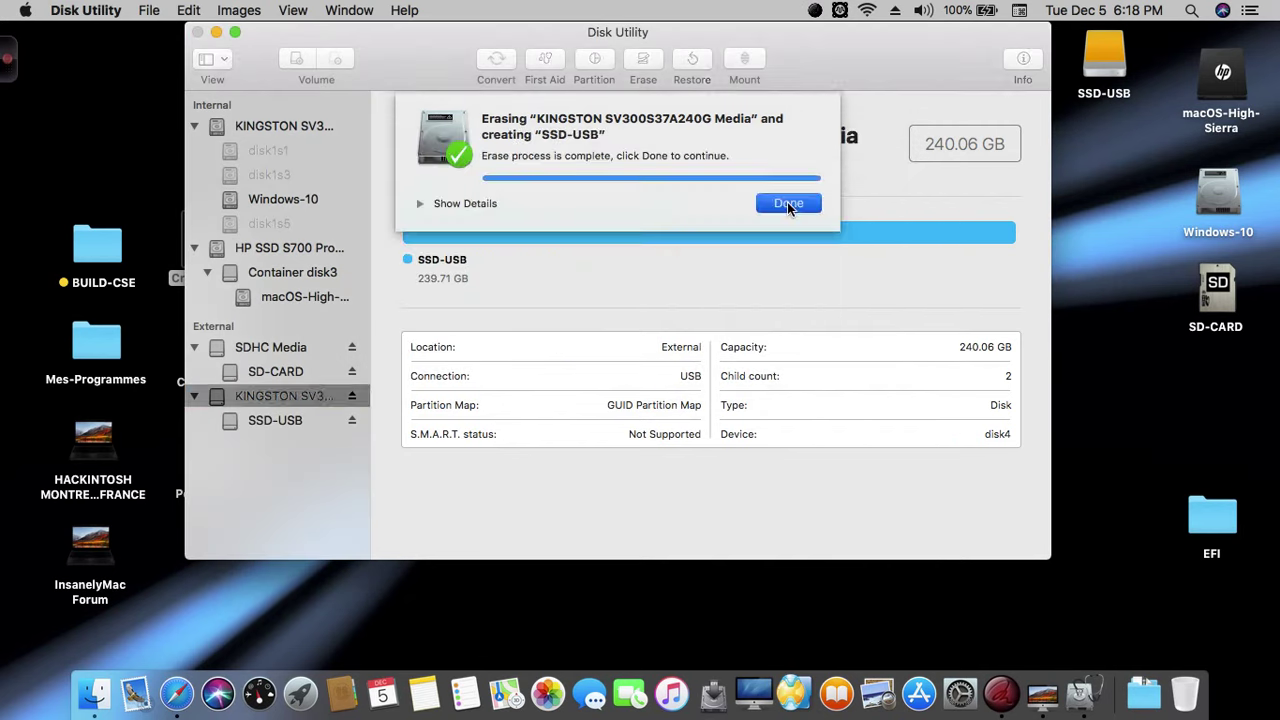
{"action": "left_click", "coordinate": [787, 202]}
Check the device view options and close Disk Utility to resume the installer.
{"action": "left_click", "coordinate": [221, 62]}
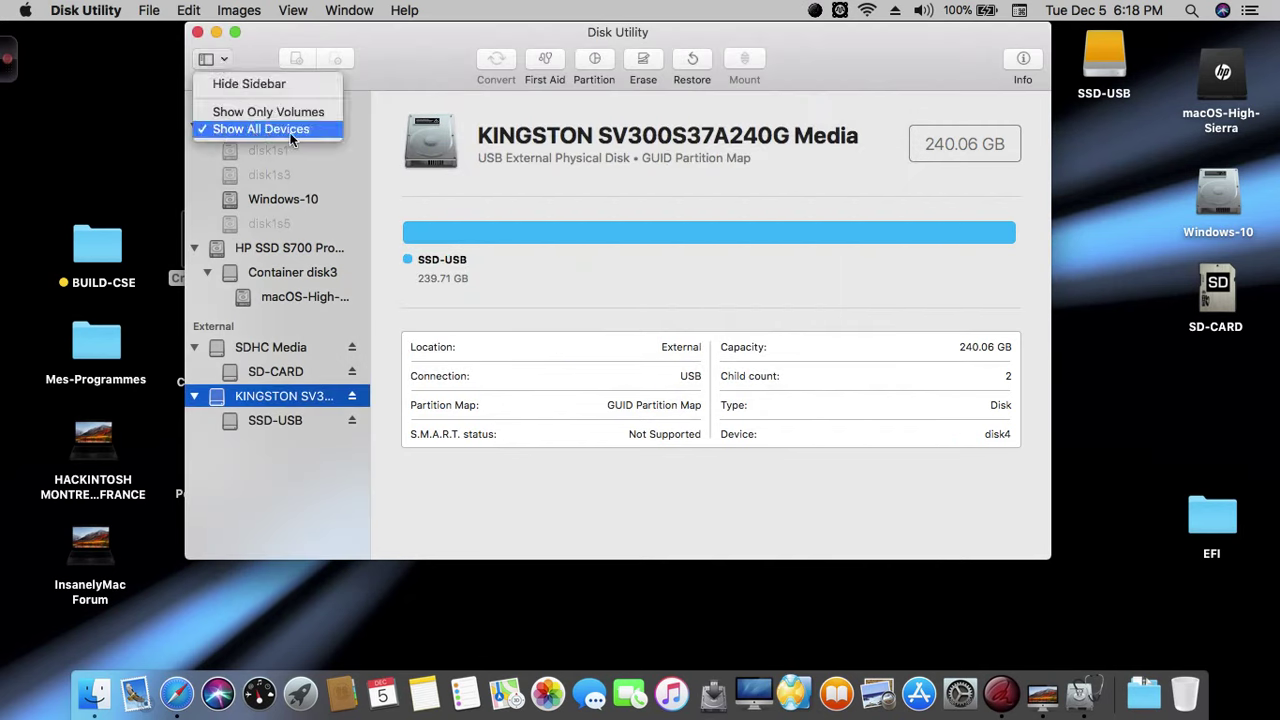
{"action": "left_click", "coordinate": [429, 40]}
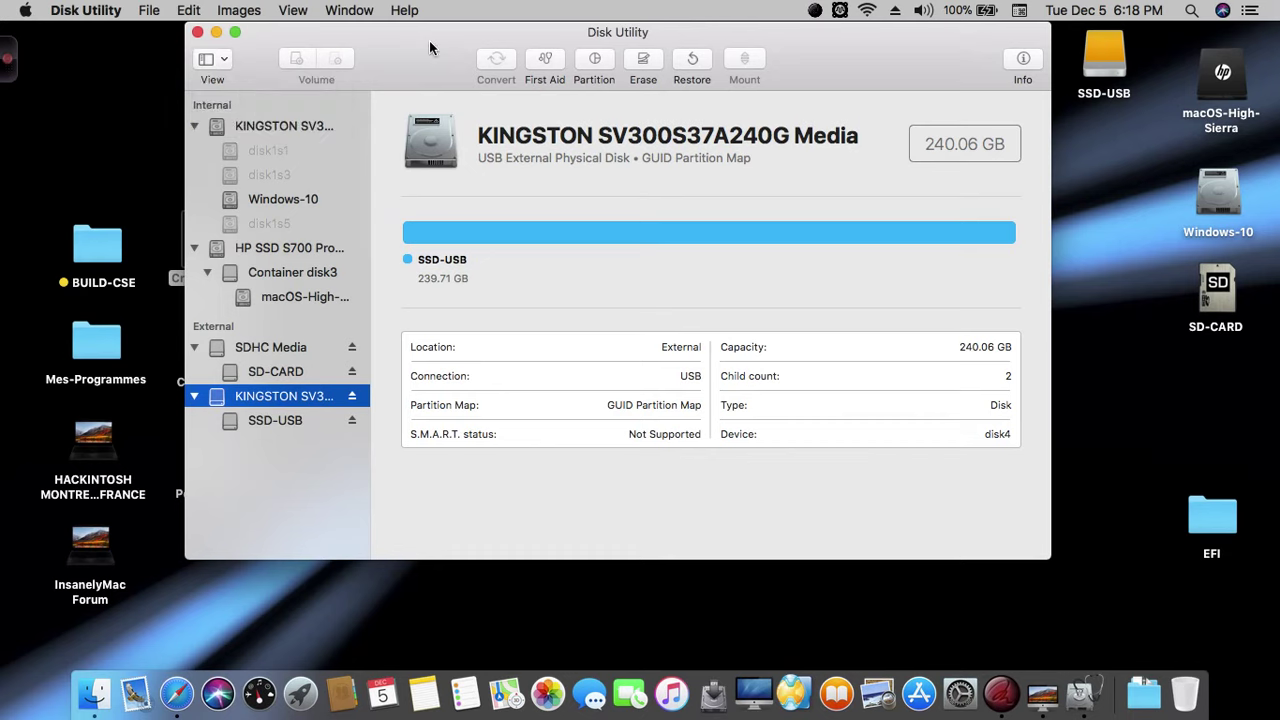
{"action": "left_click", "coordinate": [197, 33]}
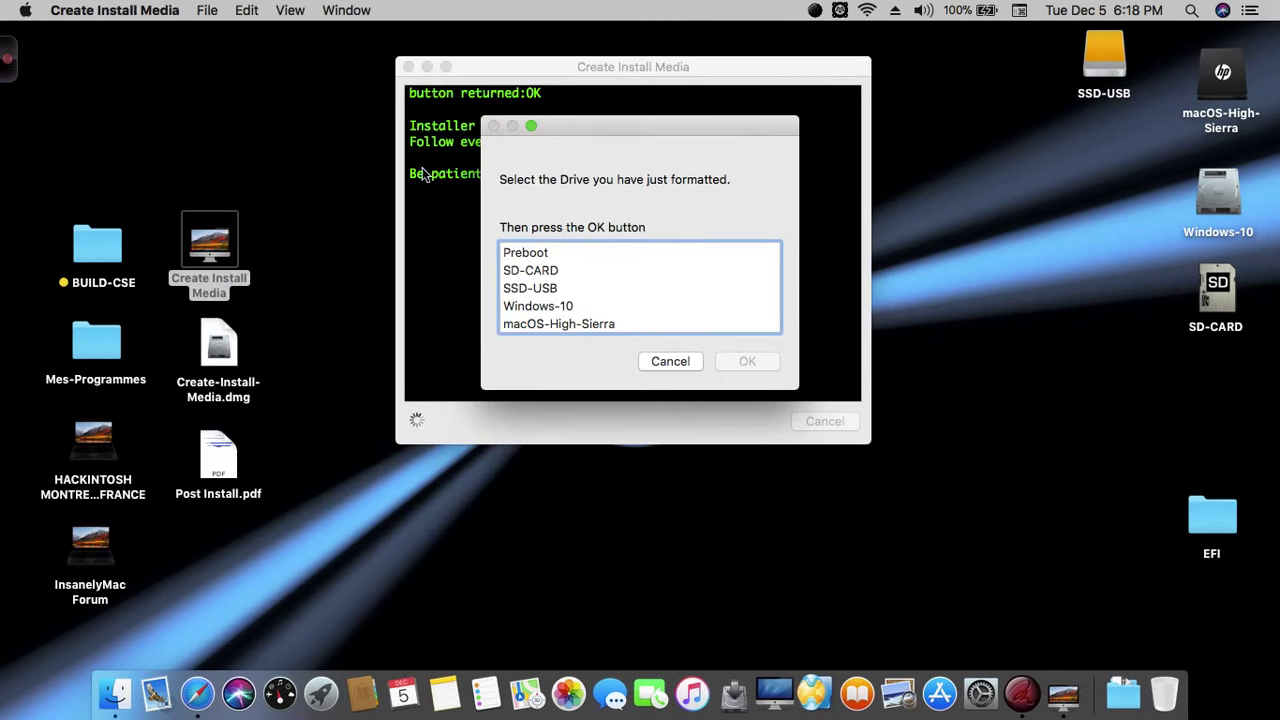
Choose the freshly formatted SSD-USB as the target drive and check its icon on the desktop.
{"action": "left_click", "coordinate": [552, 288]}
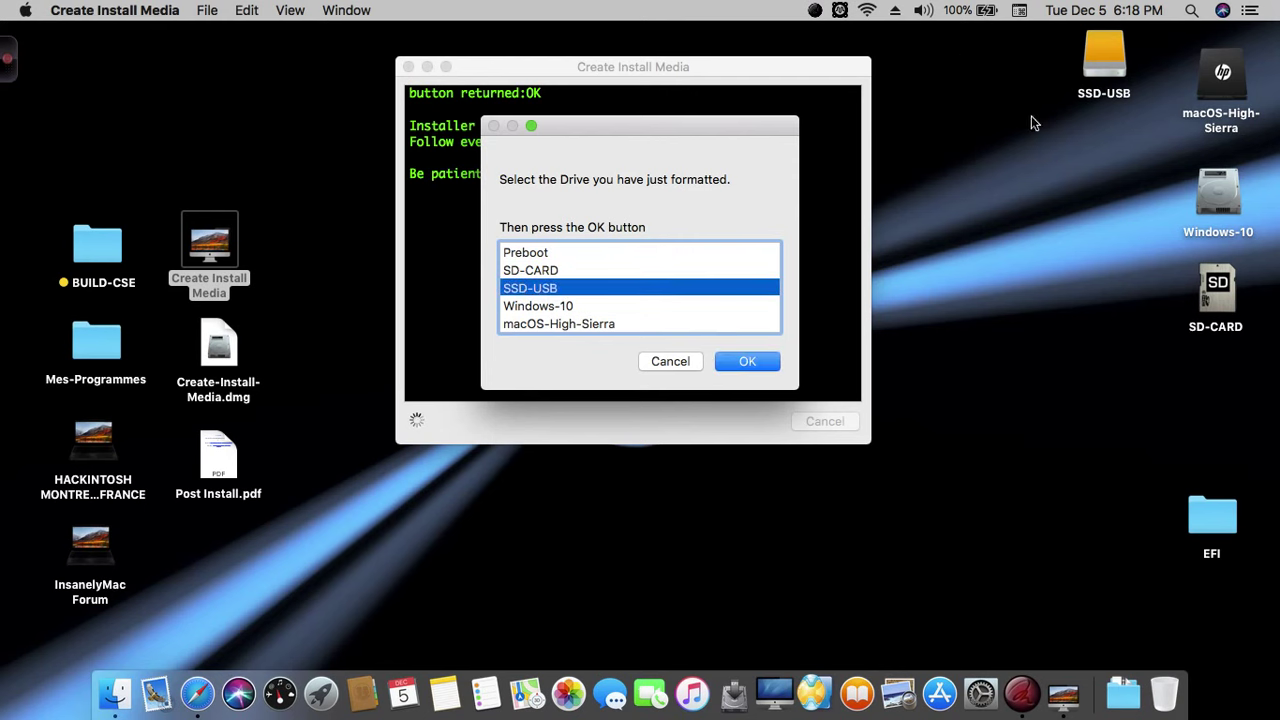
{"action": "left_click", "coordinate": [1103, 70]}
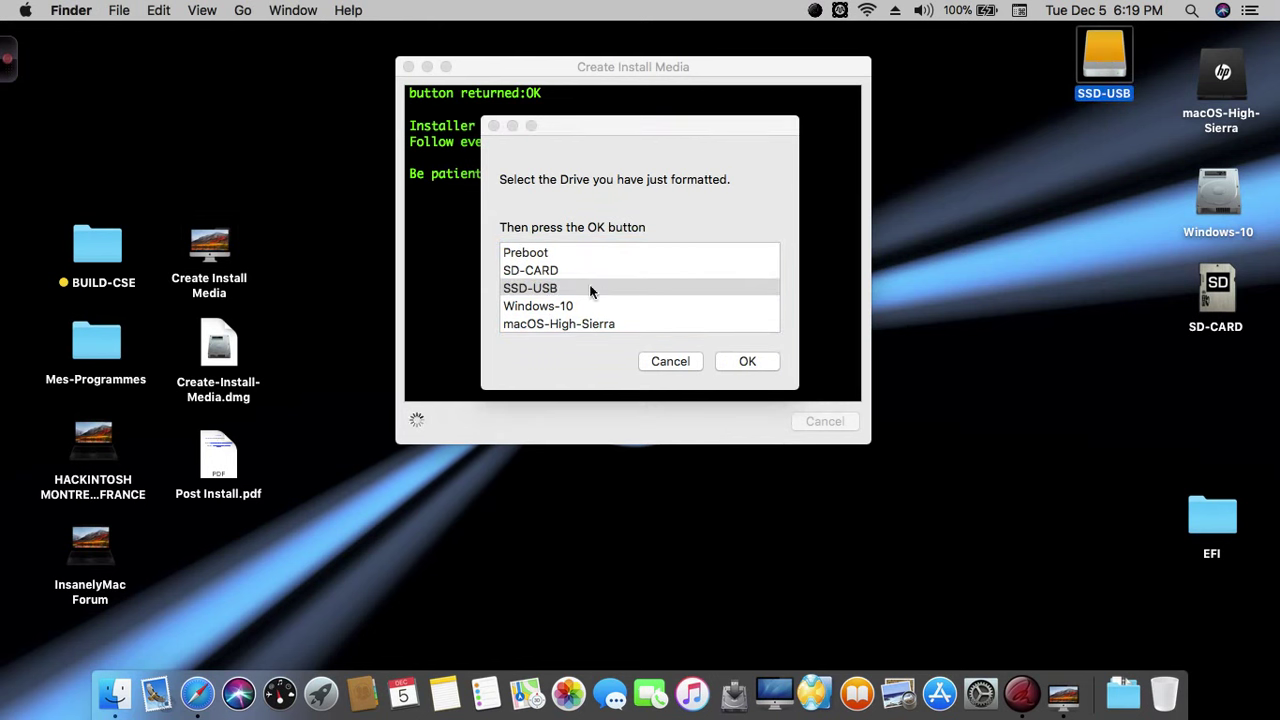
{"action": "left_click", "coordinate": [560, 289]}
{"action": "left_click", "coordinate": [742, 361]}
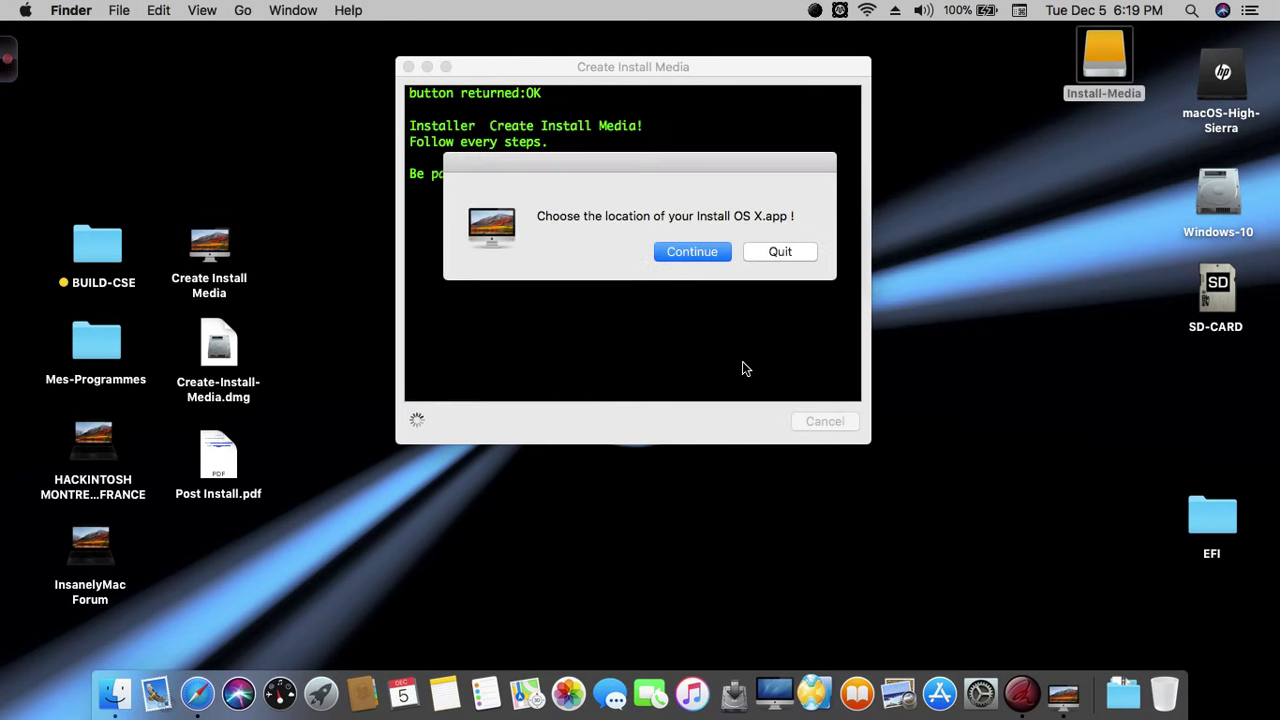
{"action": "left_click", "coordinate": [1118, 92]}
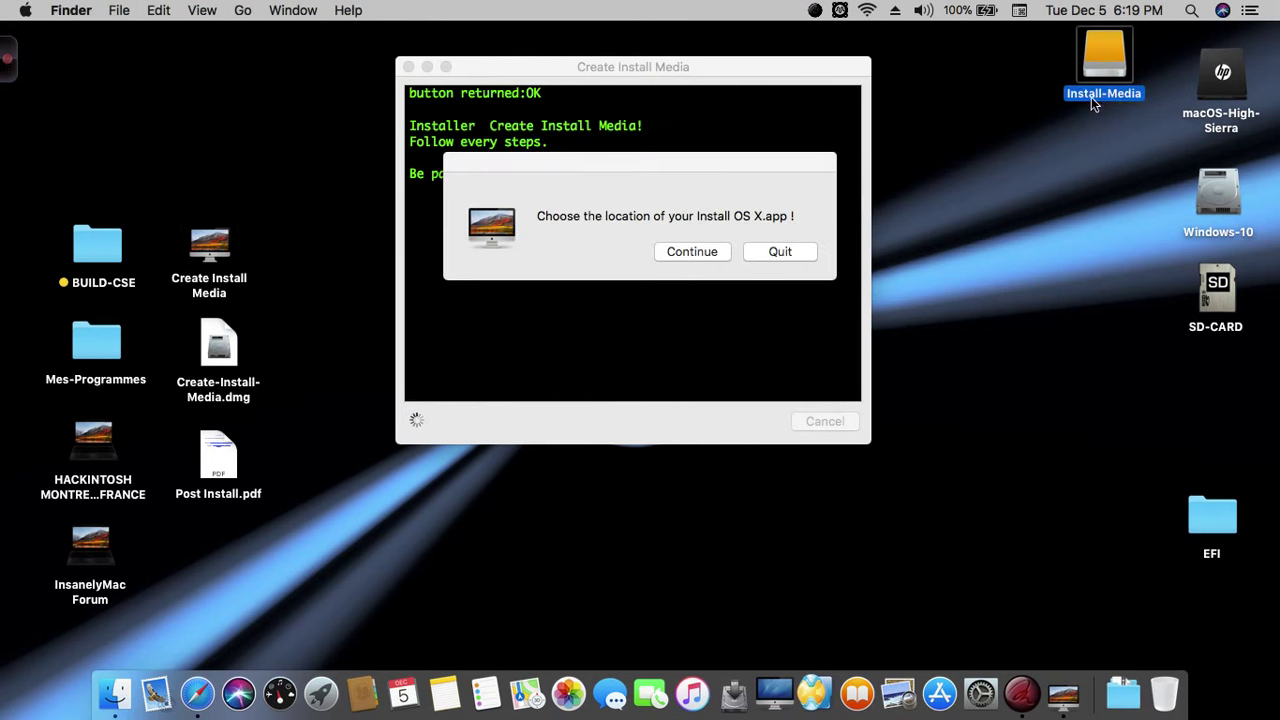
Choose Install macOS High Sierra from the Applications folder as the installer source.
{"action": "left_click", "coordinate": [695, 250]}
{"action": "left_click", "coordinate": [695, 250]}
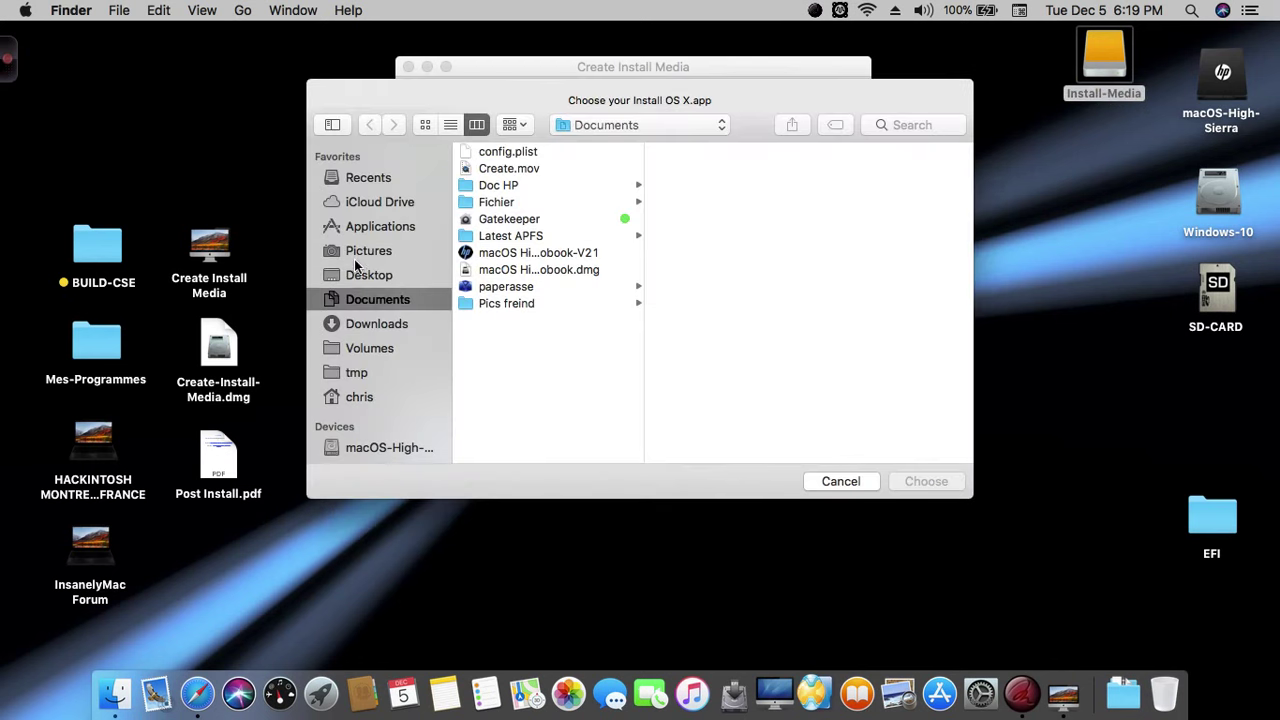
{"action": "left_click", "coordinate": [386, 227]}
{"action": "scroll", "coordinate": [576, 298], "scroll_direction": "down", "scroll_amount": 5}
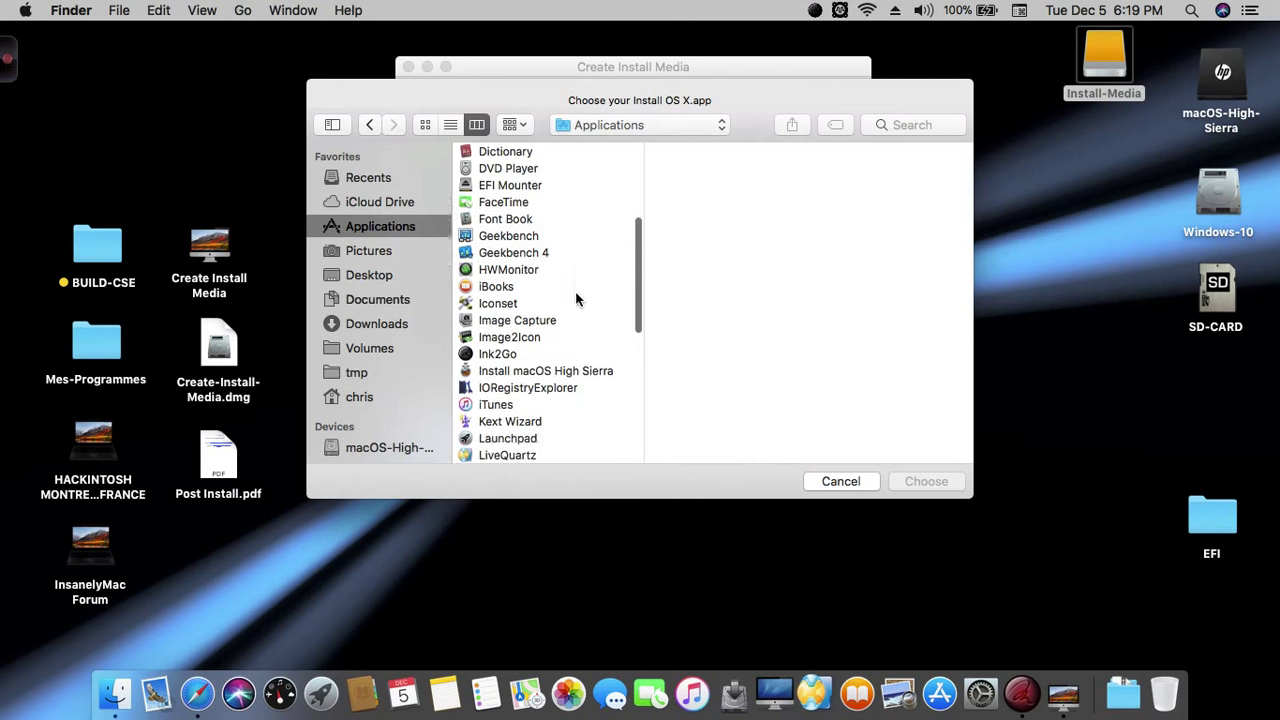
{"action": "scroll", "coordinate": [576, 298], "scroll_direction": "down", "scroll_amount": 1}
{"action": "left_click", "coordinate": [576, 318]}
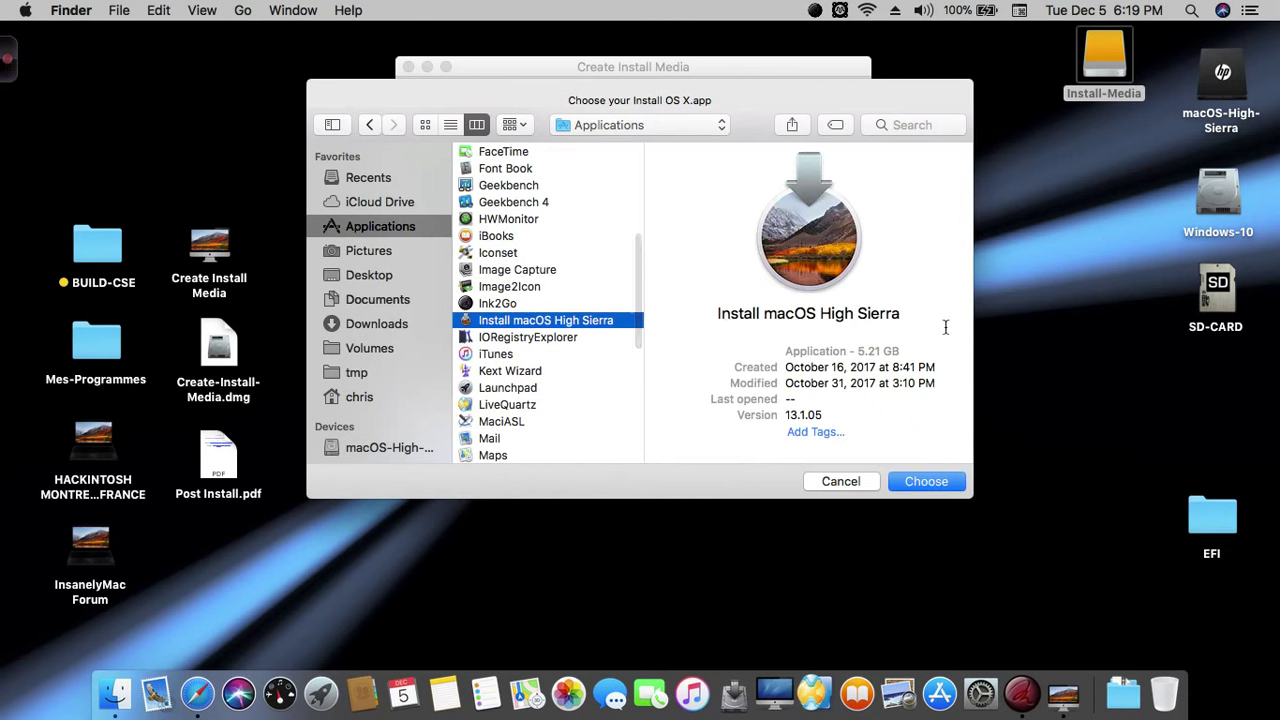
{"action": "left_click", "coordinate": [924, 481]}
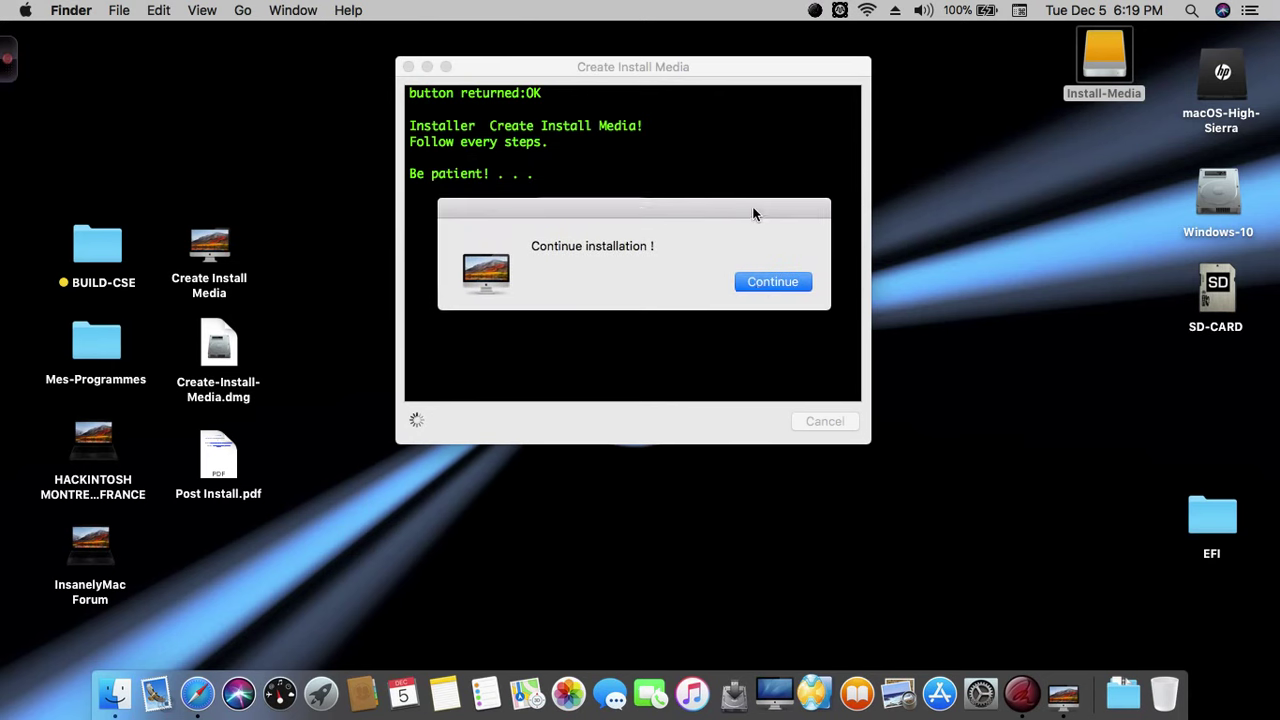
Continue the installation and authorize osascript's changes with the account password.
{"action": "left_click", "coordinate": [765, 284]}
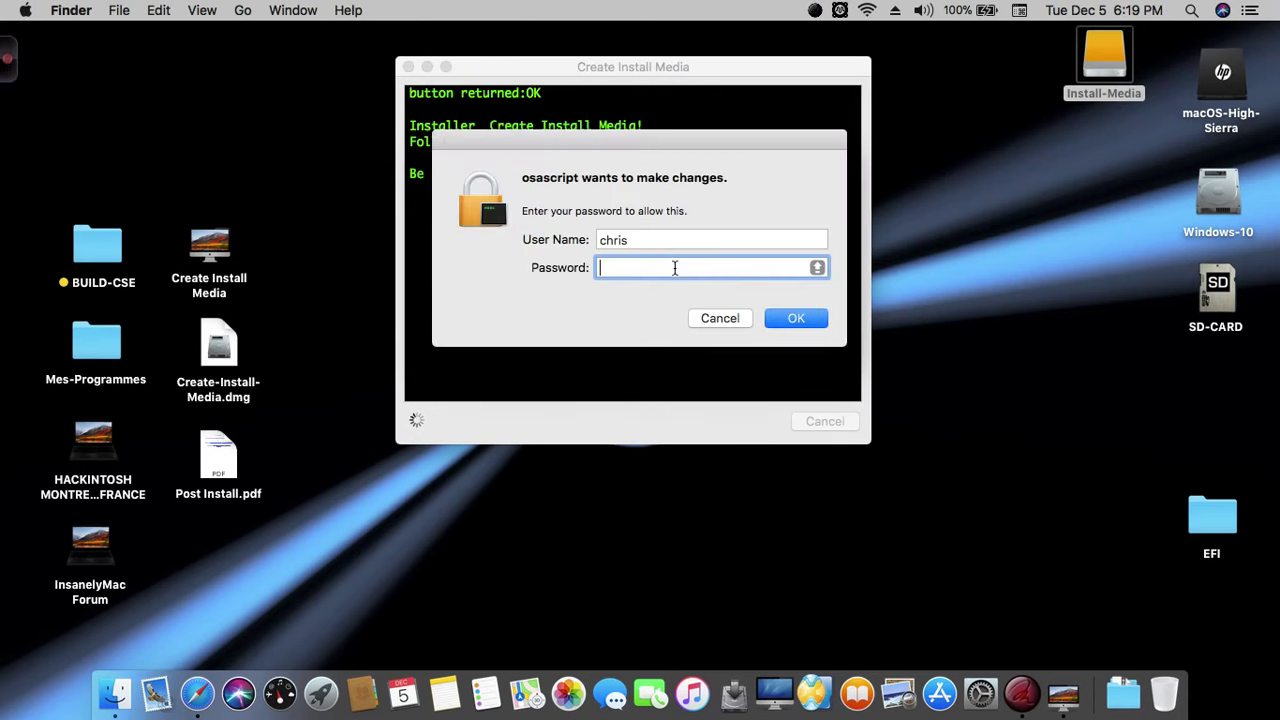
{"action": "key", "text": "Caps_Lock"}
{"action": "type", "text": "*******"}
{"action": "key", "text": "Return"}
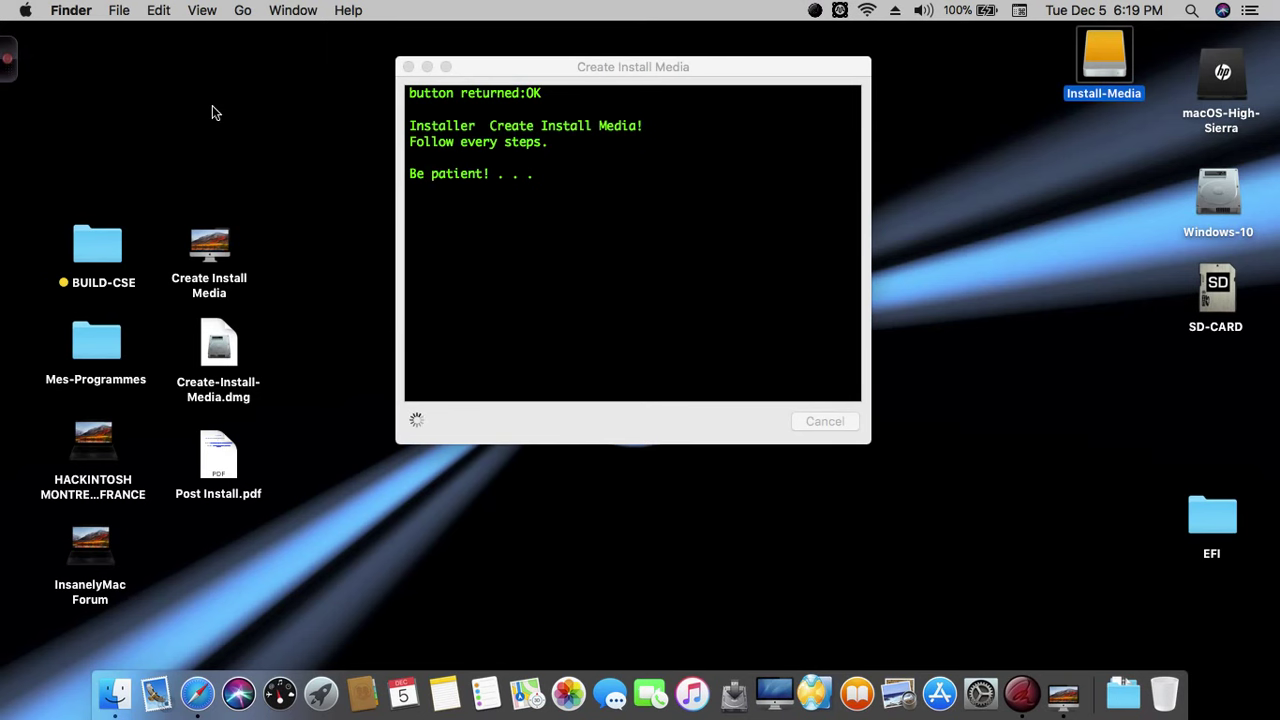
{"action": "left_click_drag", "start_coordinate": [546, 72], "coordinate": [562, 99]}
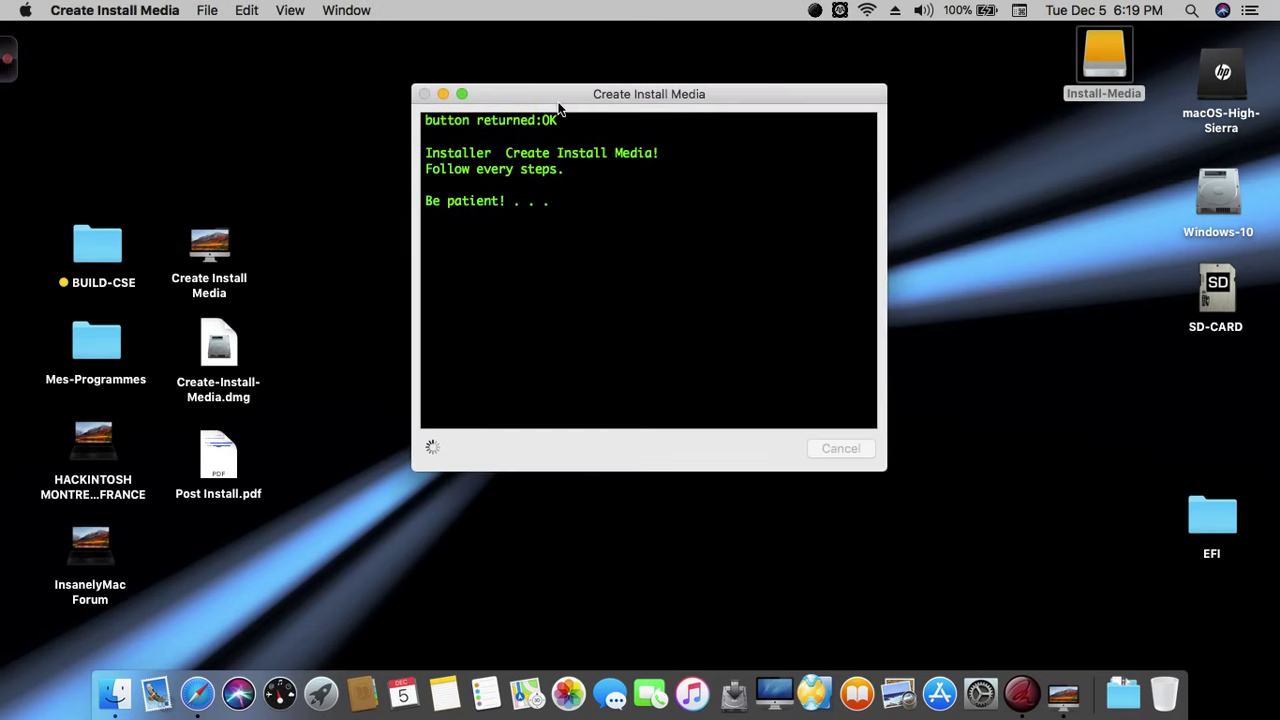
{"action": "left_click_drag", "start_coordinate": [560, 201], "coordinate": [451, 222]}
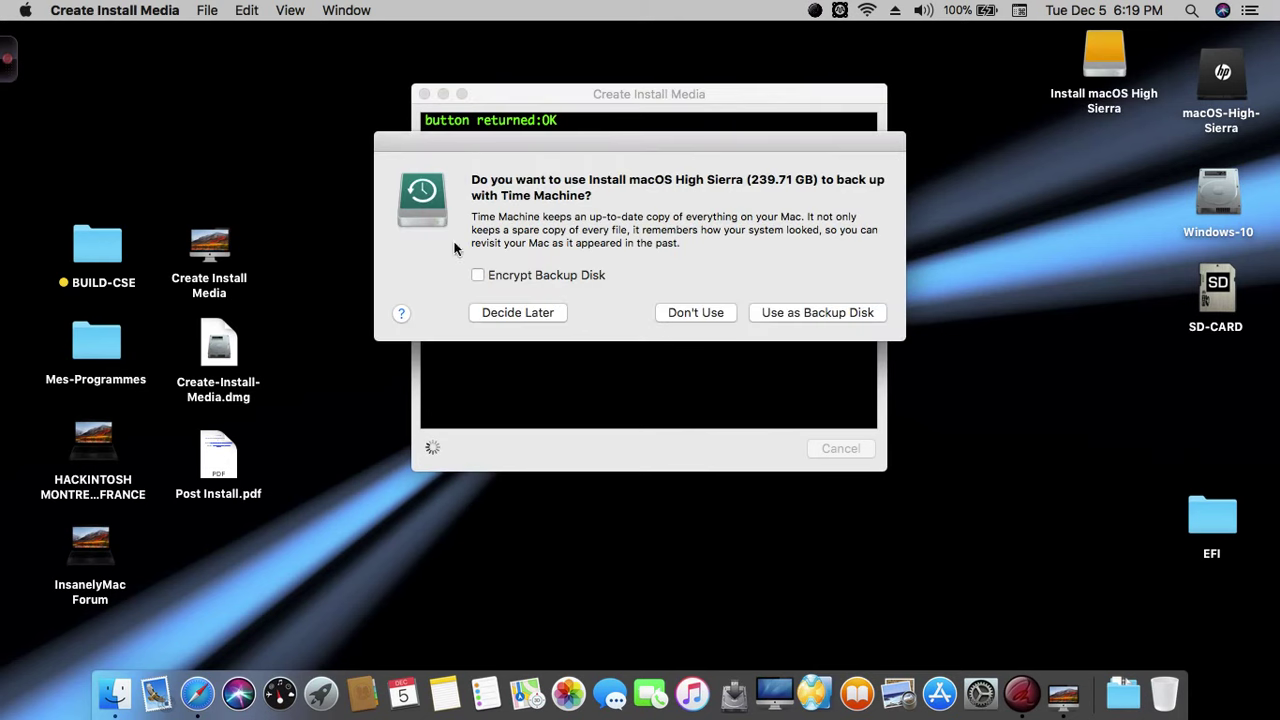
Decline using the Install macOS High Sierra drive for Time Machine backups and select its icon on the desktop.
{"action": "left_click", "coordinate": [703, 315]}
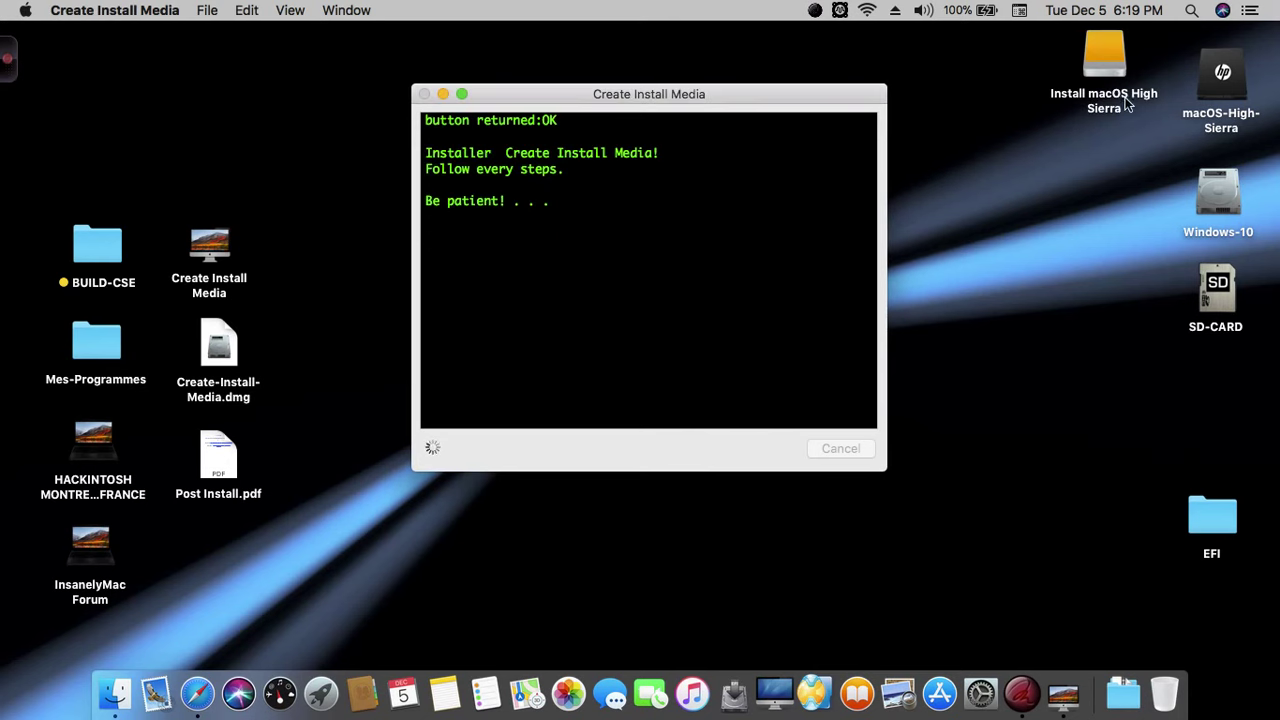
{"action": "left_click", "coordinate": [1106, 62]}
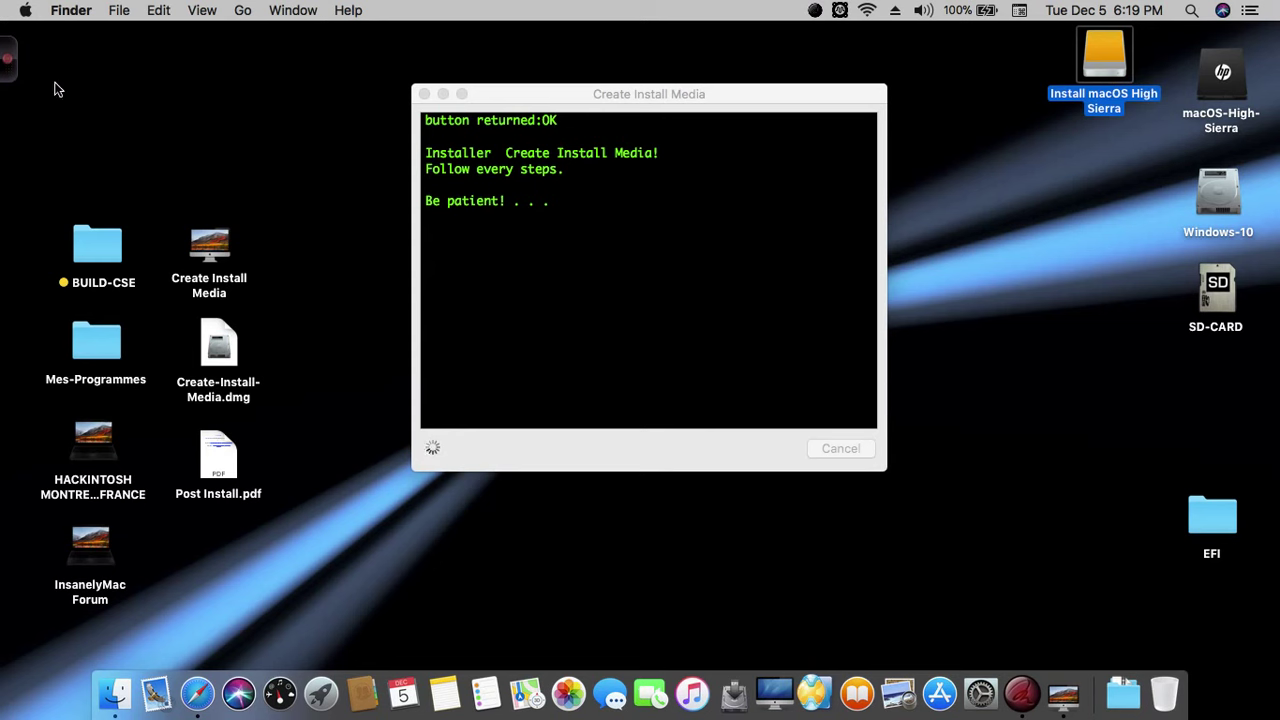
{"action": "left_click", "coordinate": [14, 47]}
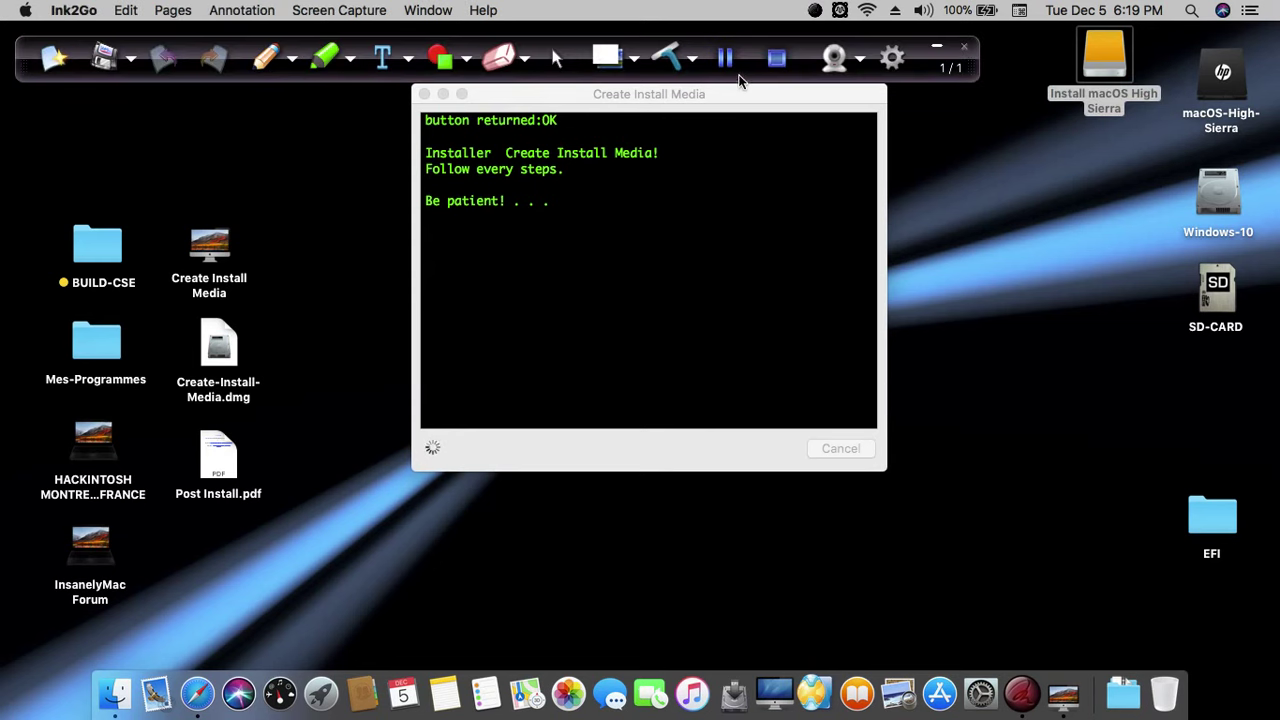
{"action": "left_click", "coordinate": [731, 58]}
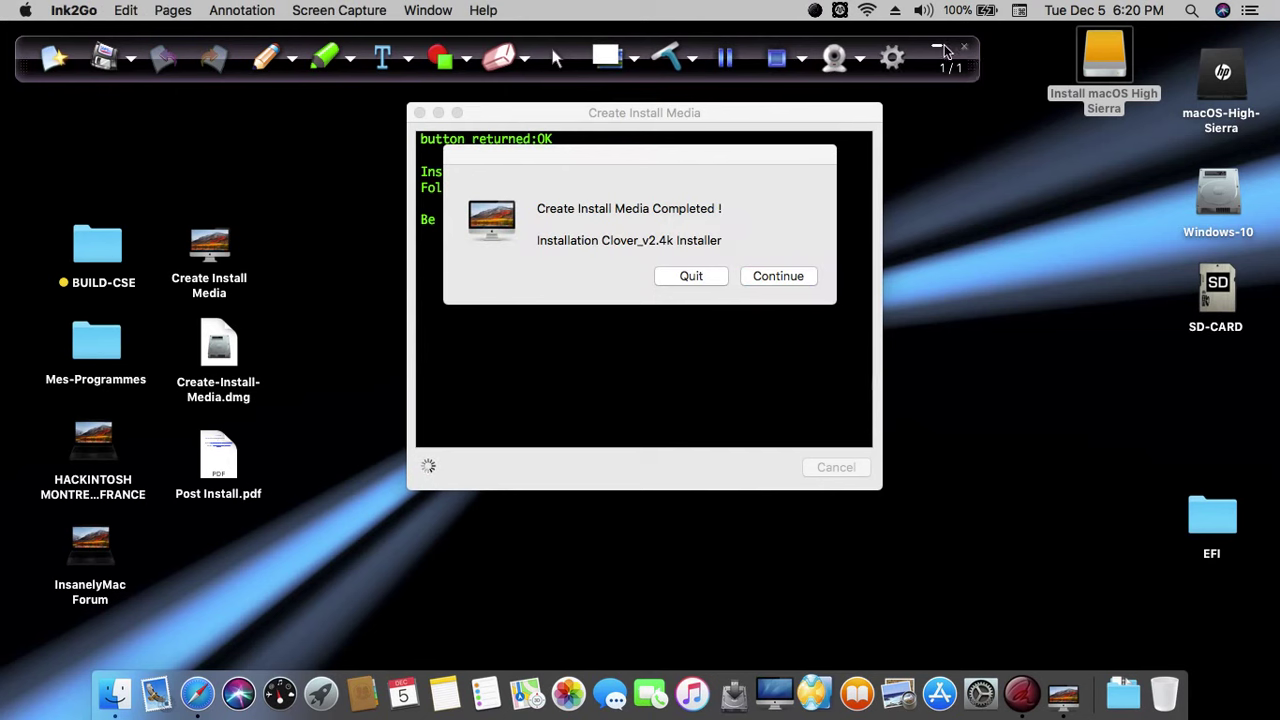
{"action": "left_click", "coordinate": [937, 47]}
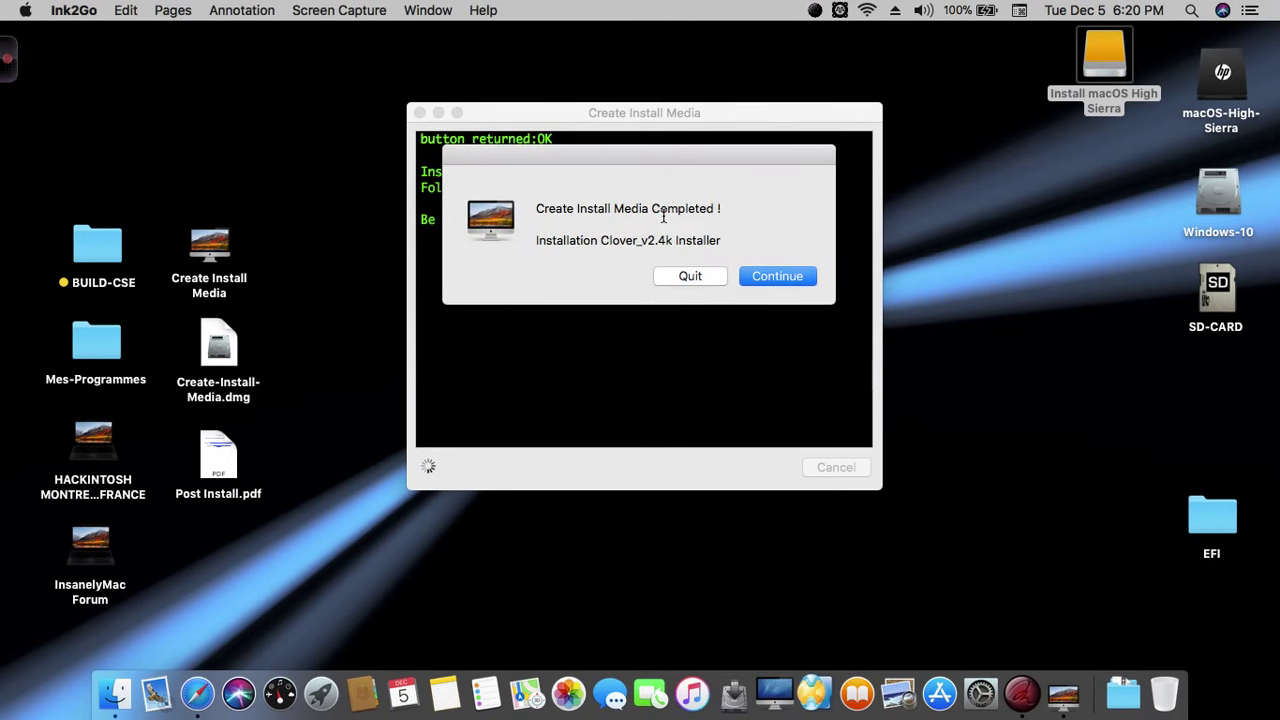
Continue to the Clover_v2.4k installation, open the Clover installer, and quit Create Install Media.
{"action": "left_click", "coordinate": [792, 274]}
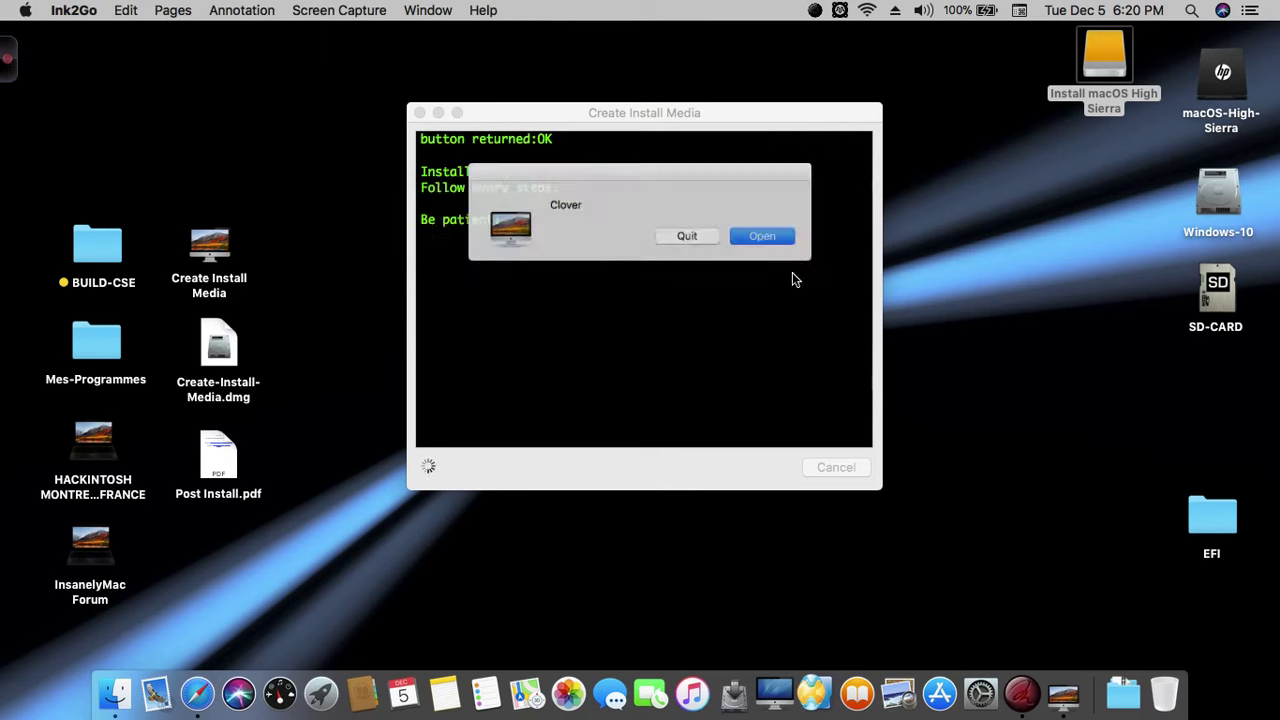
{"action": "left_click", "coordinate": [788, 241]}
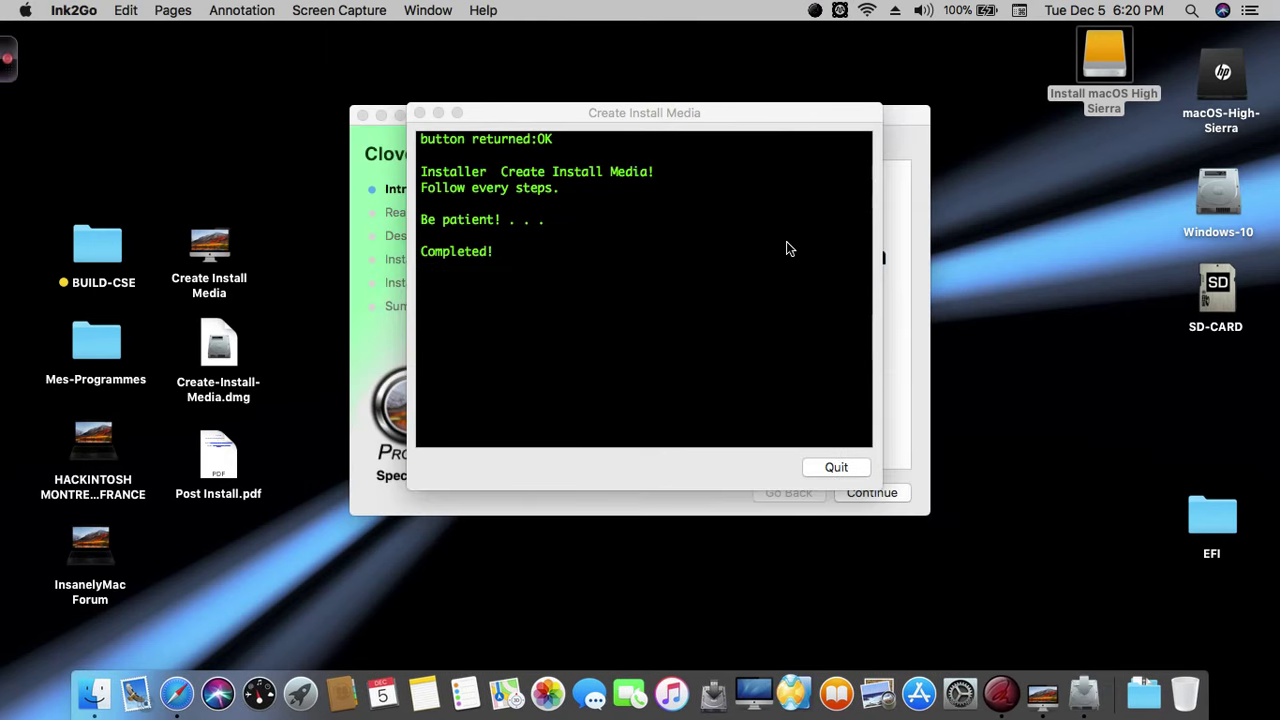
{"action": "left_click", "coordinate": [820, 372]}
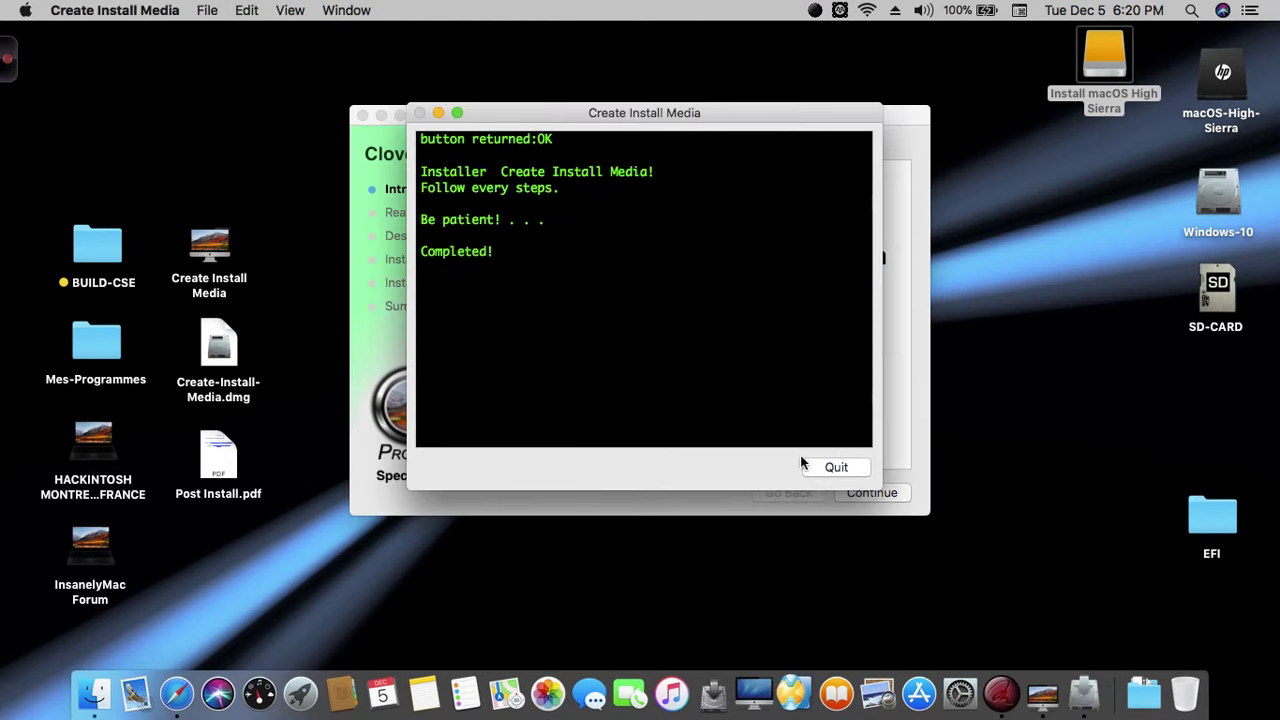
{"action": "left_click", "coordinate": [836, 468]}
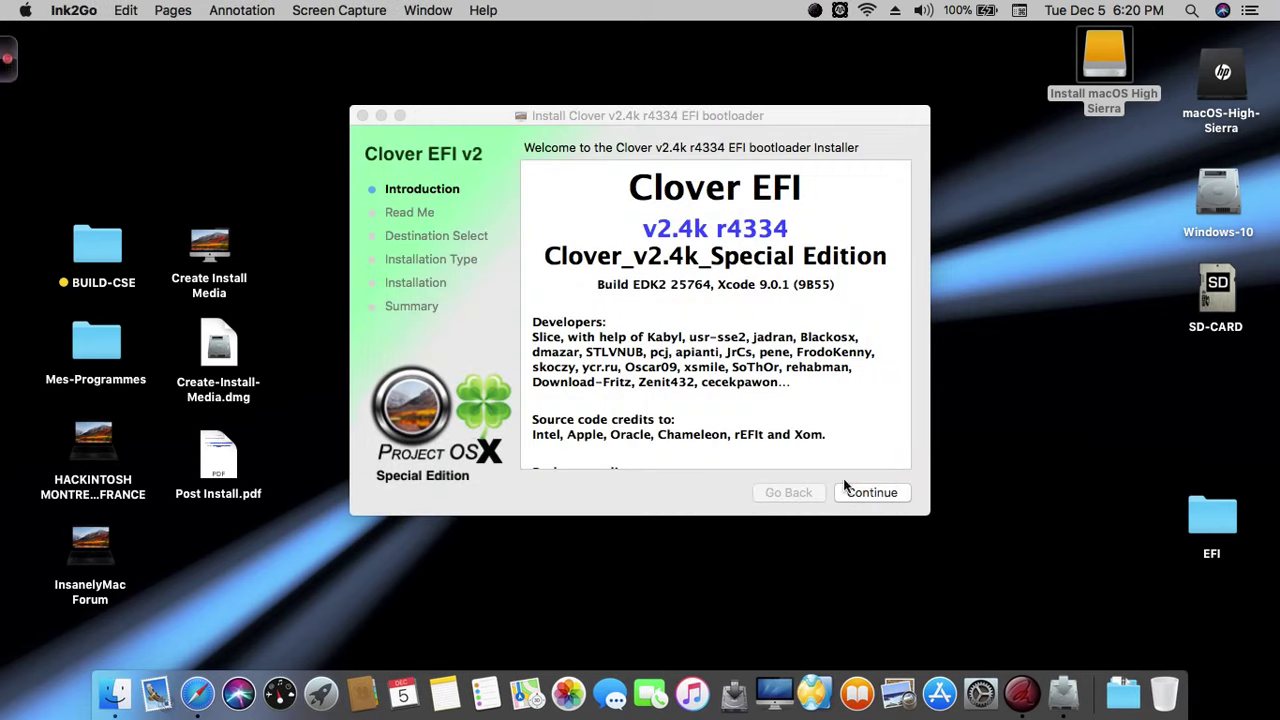
Advance through the Clover introduction pages and change the install destination to the Install macOS High Sierra disk.
{"action": "left_click", "coordinate": [871, 493]}
{"action": "left_click", "coordinate": [871, 492]}
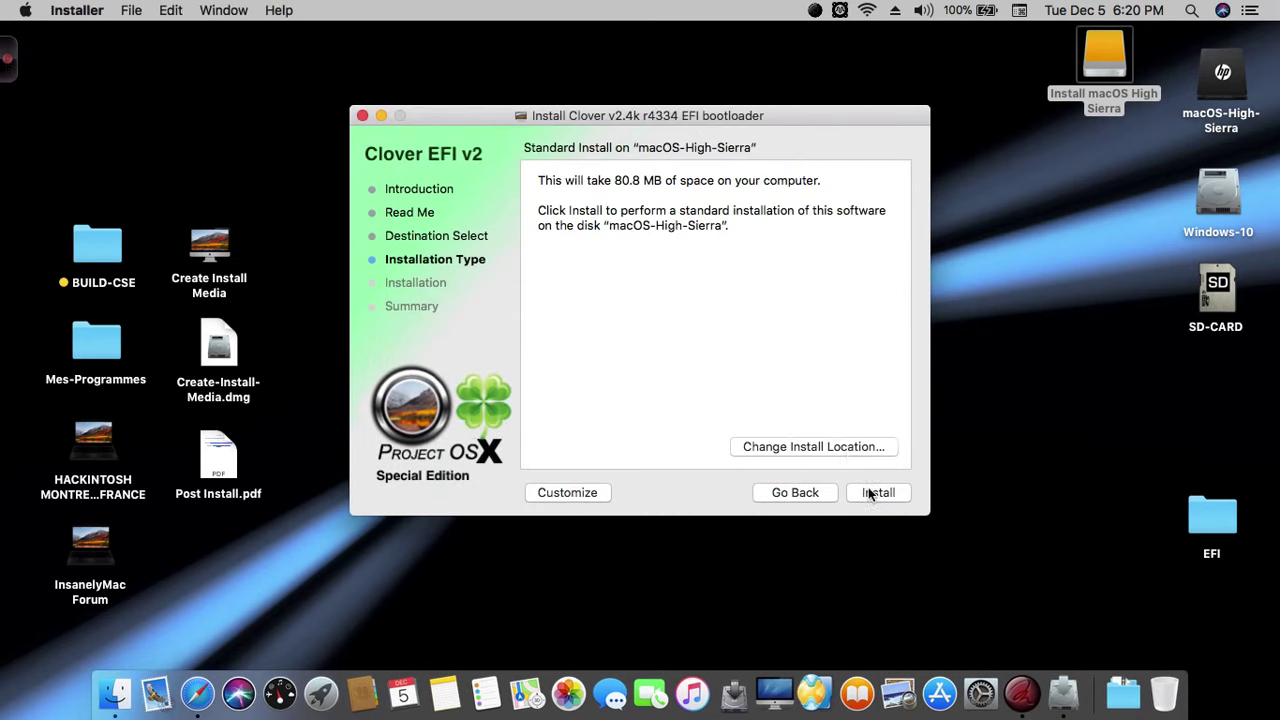
{"action": "left_click", "coordinate": [841, 450]}
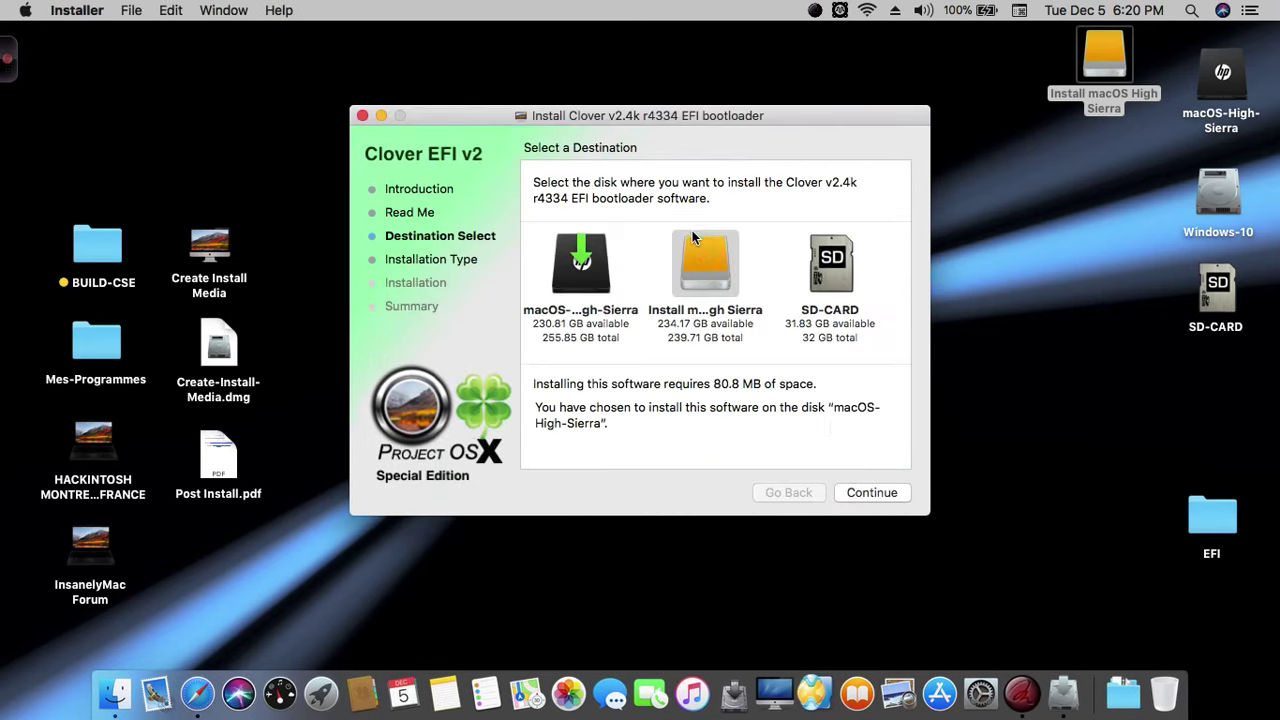
{"action": "left_click", "coordinate": [700, 258]}
{"action": "left_click", "coordinate": [886, 494]}
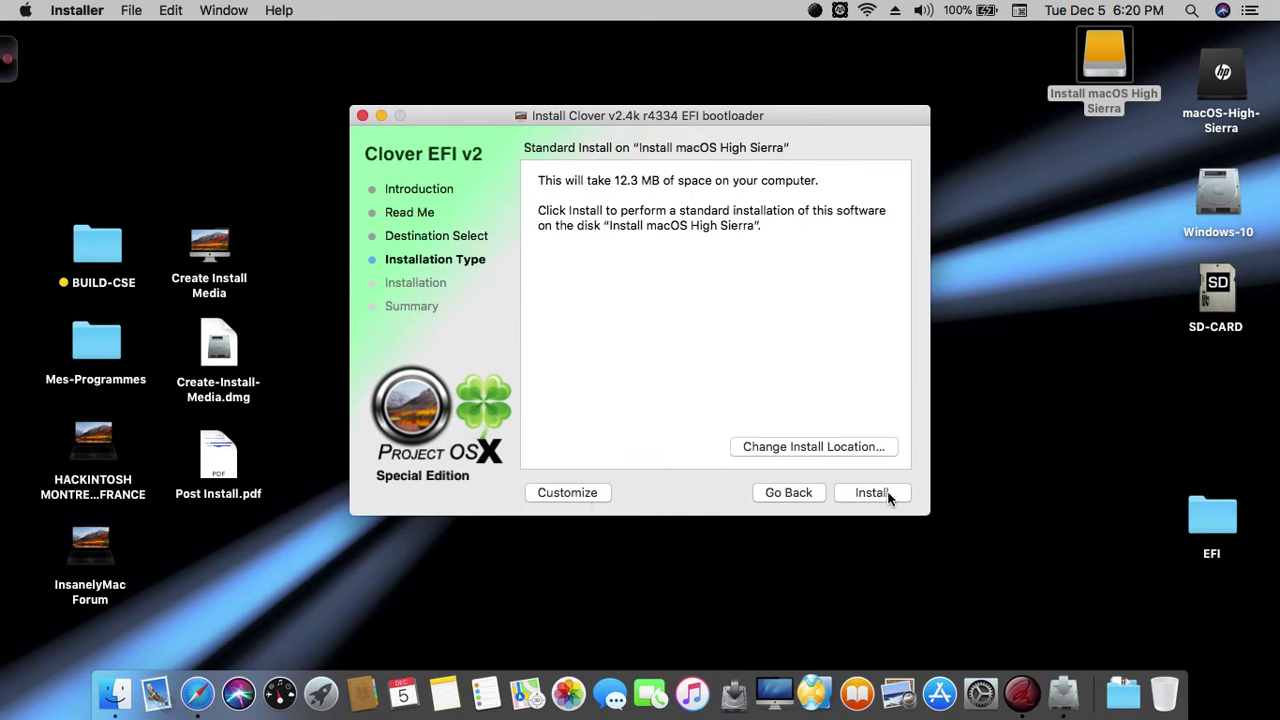
Customize the Clover installation to include Install Clover in the ESP and Install boot0af in MBR.
{"action": "left_click", "coordinate": [590, 501]}
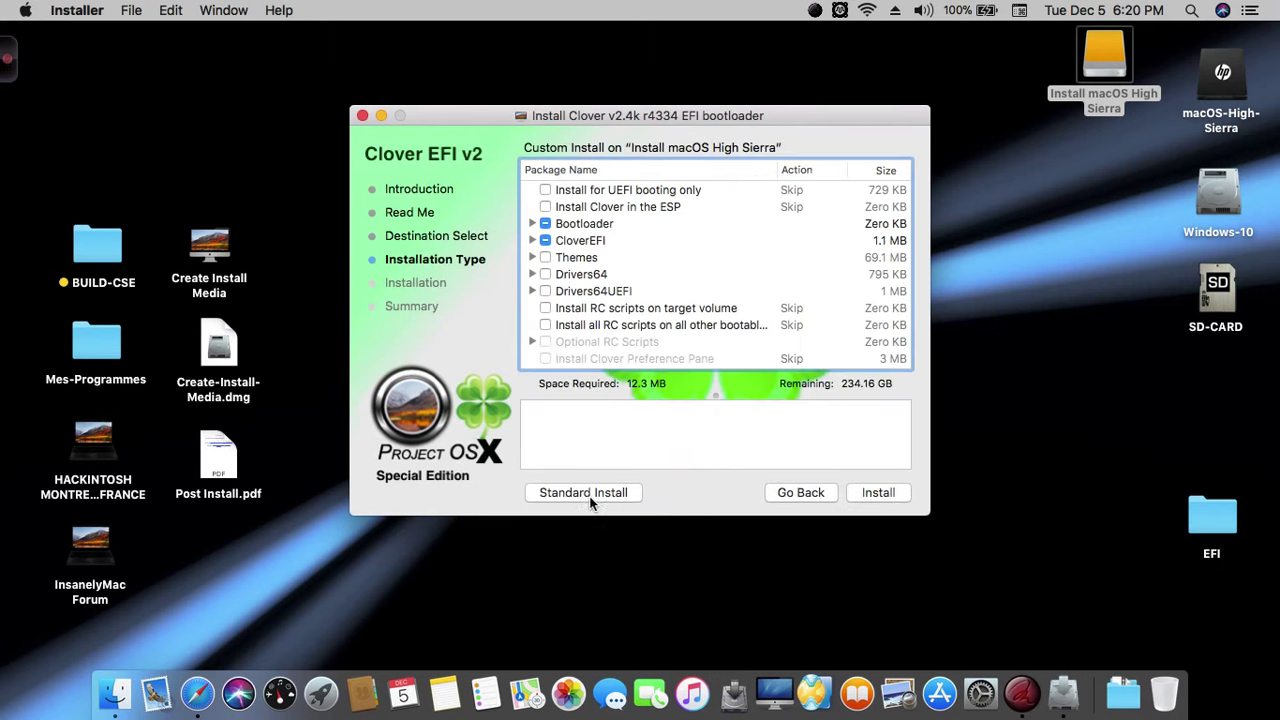
{"action": "left_click", "coordinate": [545, 207]}
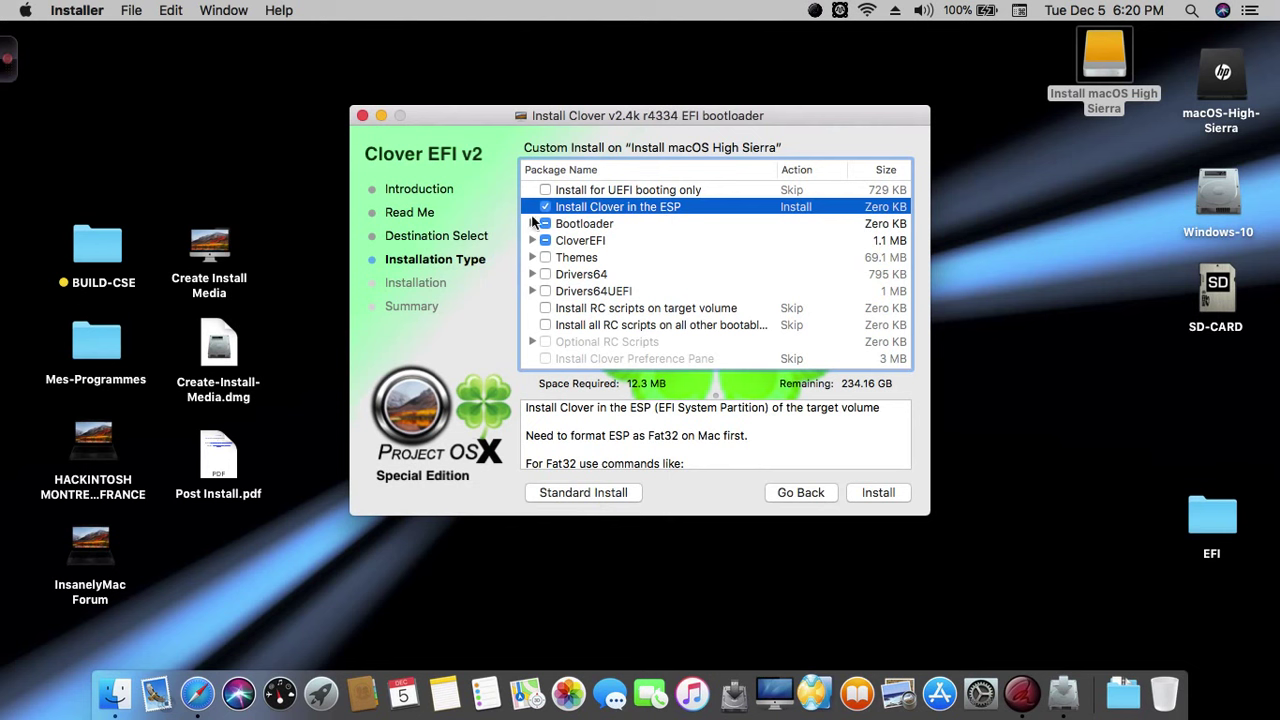
{"action": "left_click", "coordinate": [532, 223]}
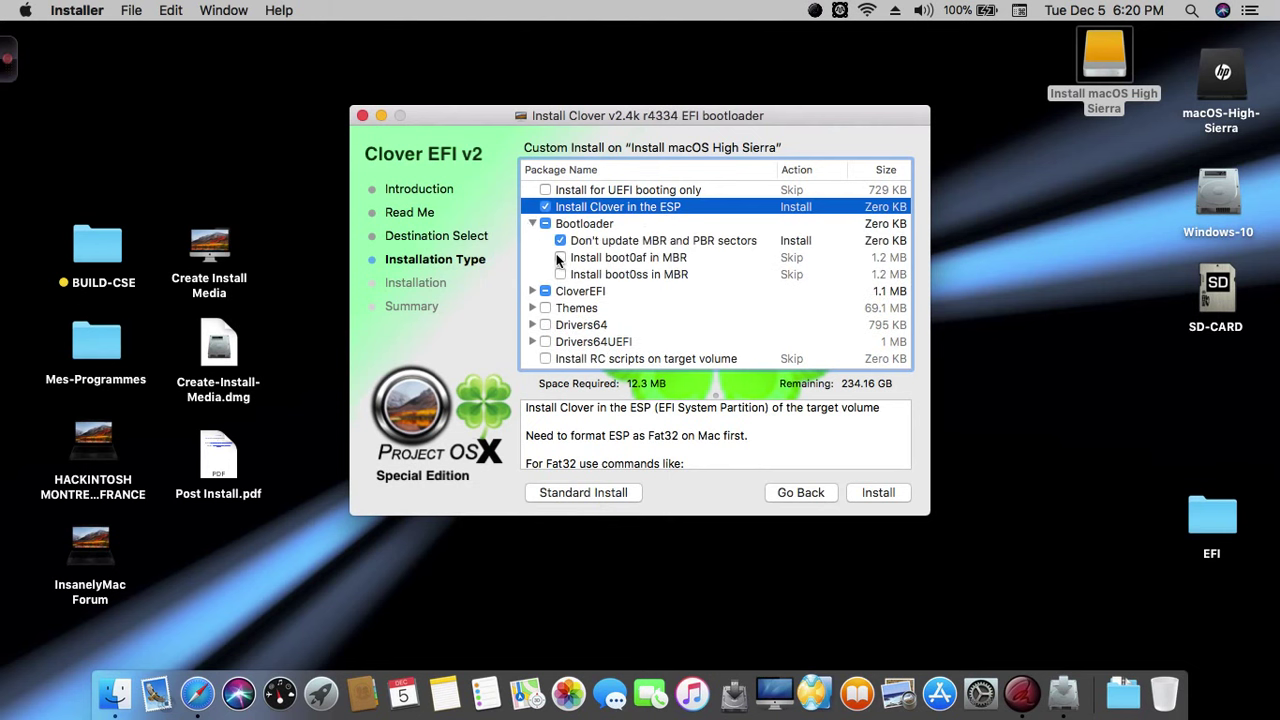
{"action": "left_click", "coordinate": [559, 257]}
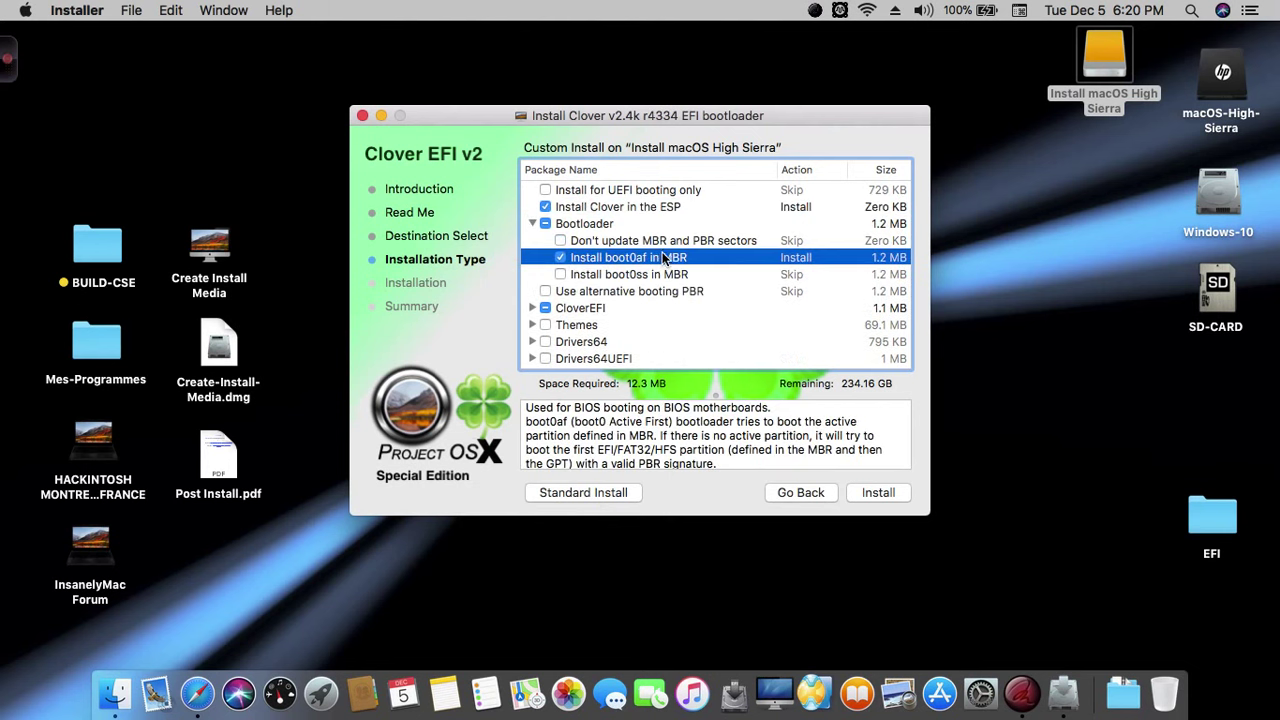
Check the CloverEFI 64-bits SATA selection and include the Themes and Drivers64 packages.
{"action": "left_click", "coordinate": [532, 308]}
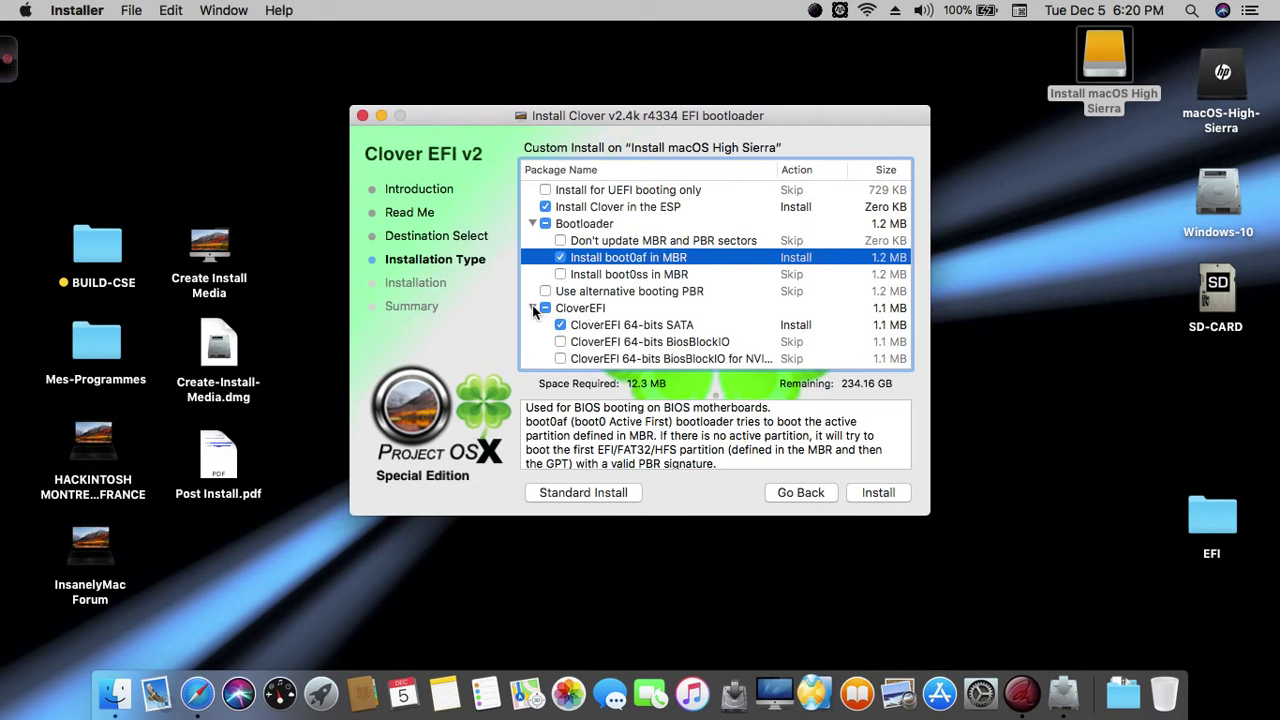
{"action": "left_click", "coordinate": [633, 328]}
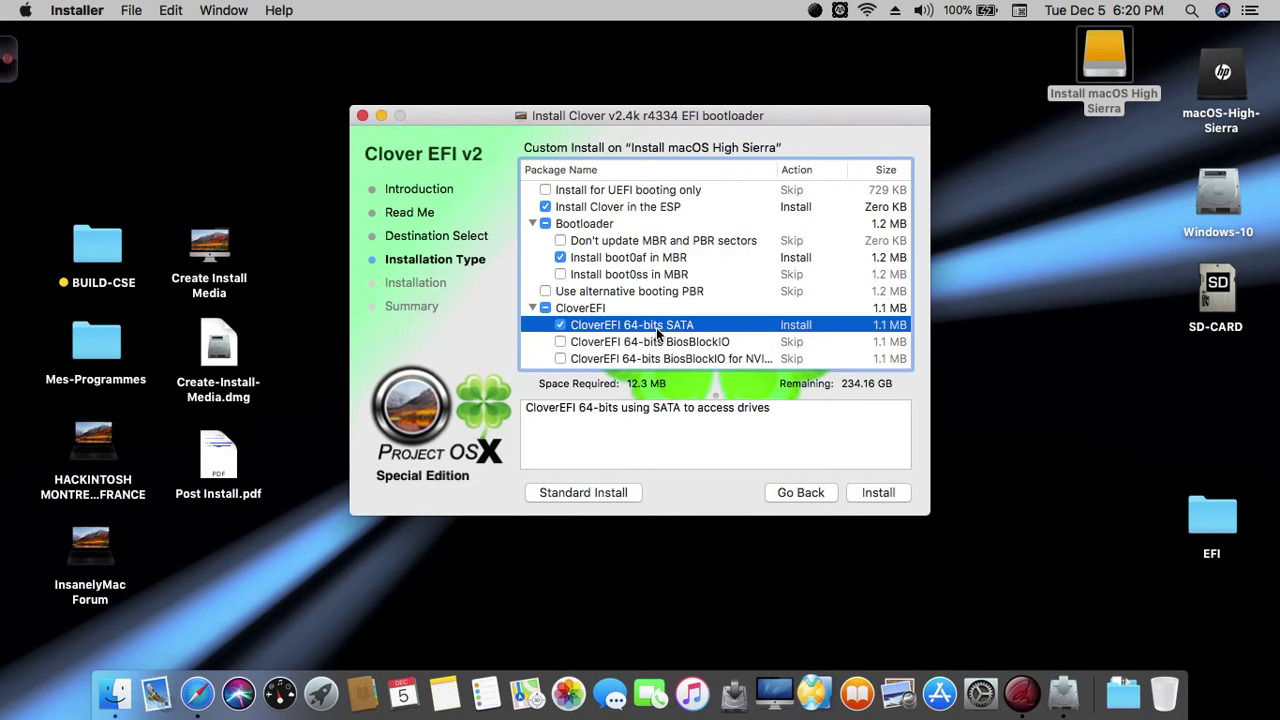
{"action": "scroll", "coordinate": [655, 330], "scroll_direction": "down", "scroll_amount": 5}
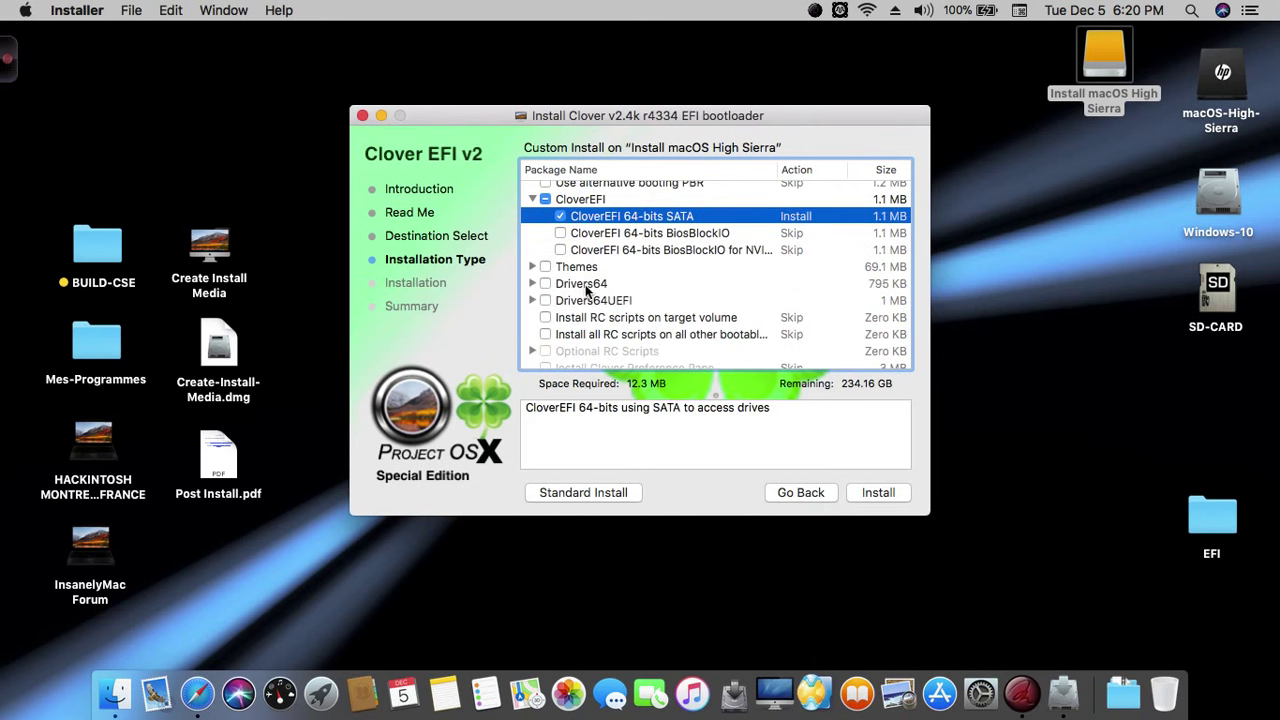
{"action": "left_click", "coordinate": [545, 267]}
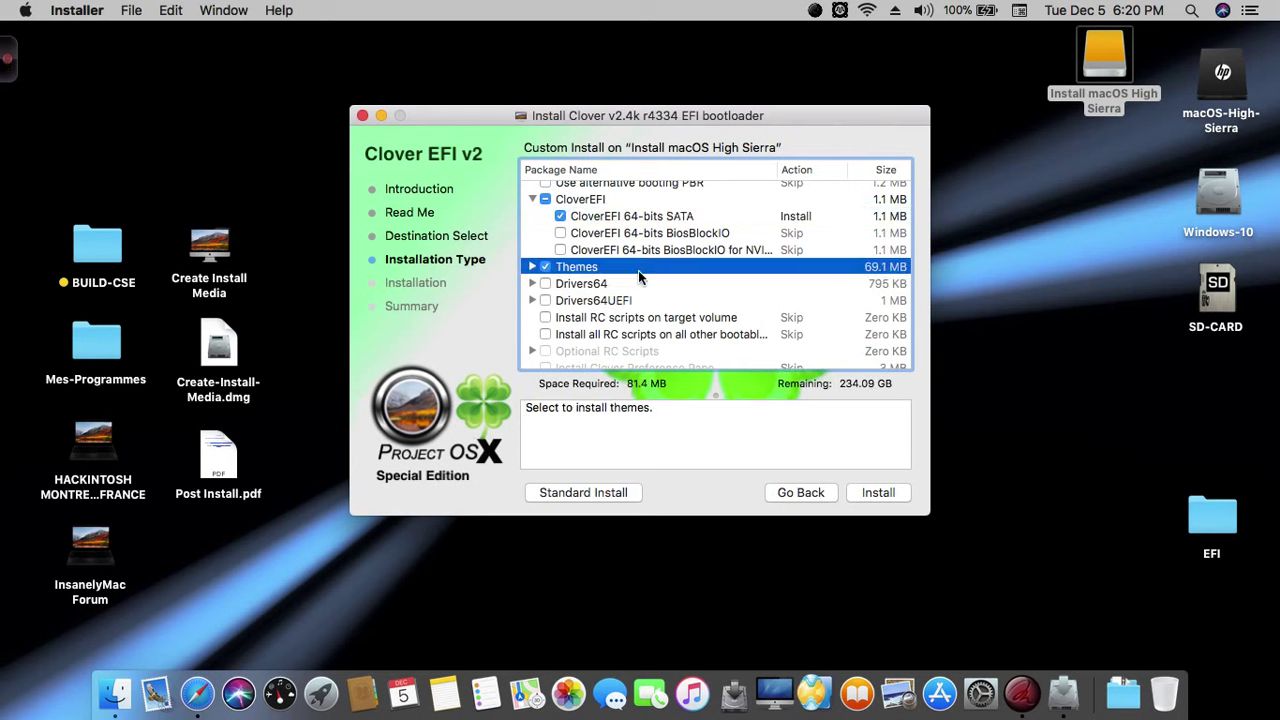
{"action": "left_click", "coordinate": [545, 284]}
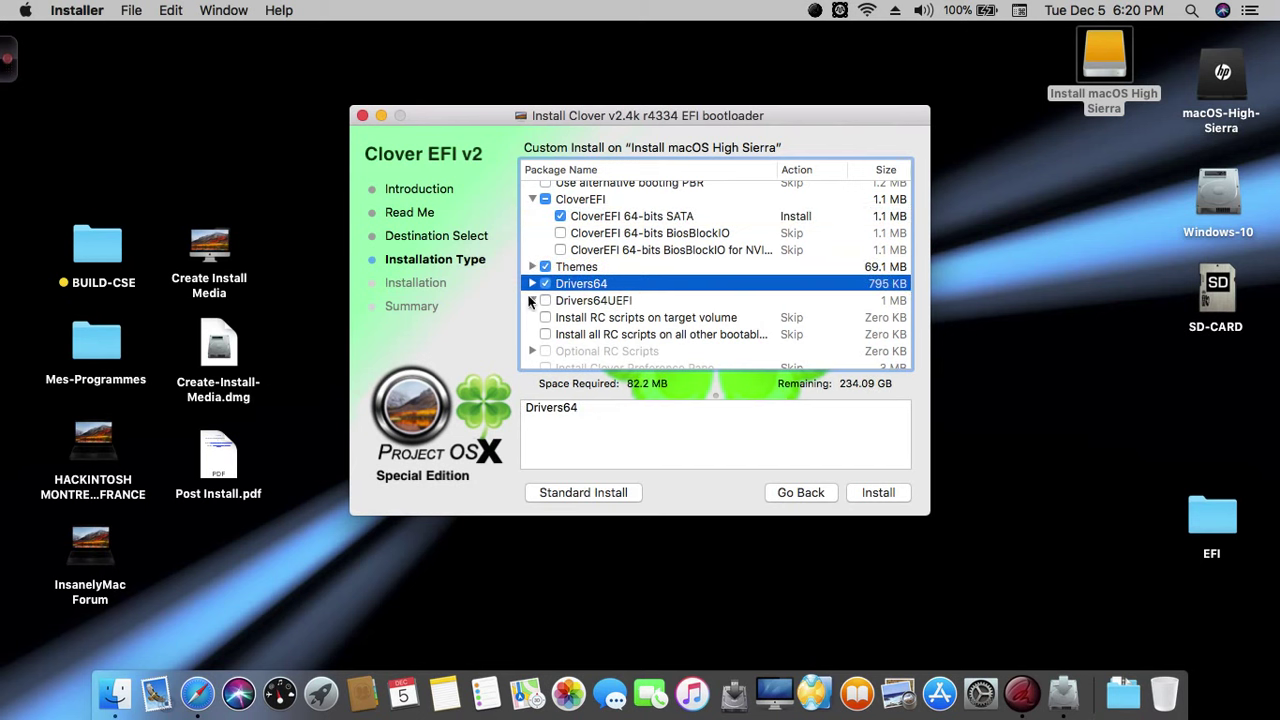
Include HFSPlus, PartitionDxe-64, apfs, Fat-64 and OsxAptioFixDrv-64 from the Drivers64UEFI packages.
{"action": "left_click", "coordinate": [532, 300]}
{"action": "left_click", "coordinate": [558, 317]}
{"action": "scroll", "coordinate": [553, 316], "scroll_direction": "down", "scroll_amount": 1}
{"action": "scroll", "coordinate": [553, 316], "scroll_direction": "down", "scroll_amount": 2}
{"action": "left_click", "coordinate": [559, 278]}
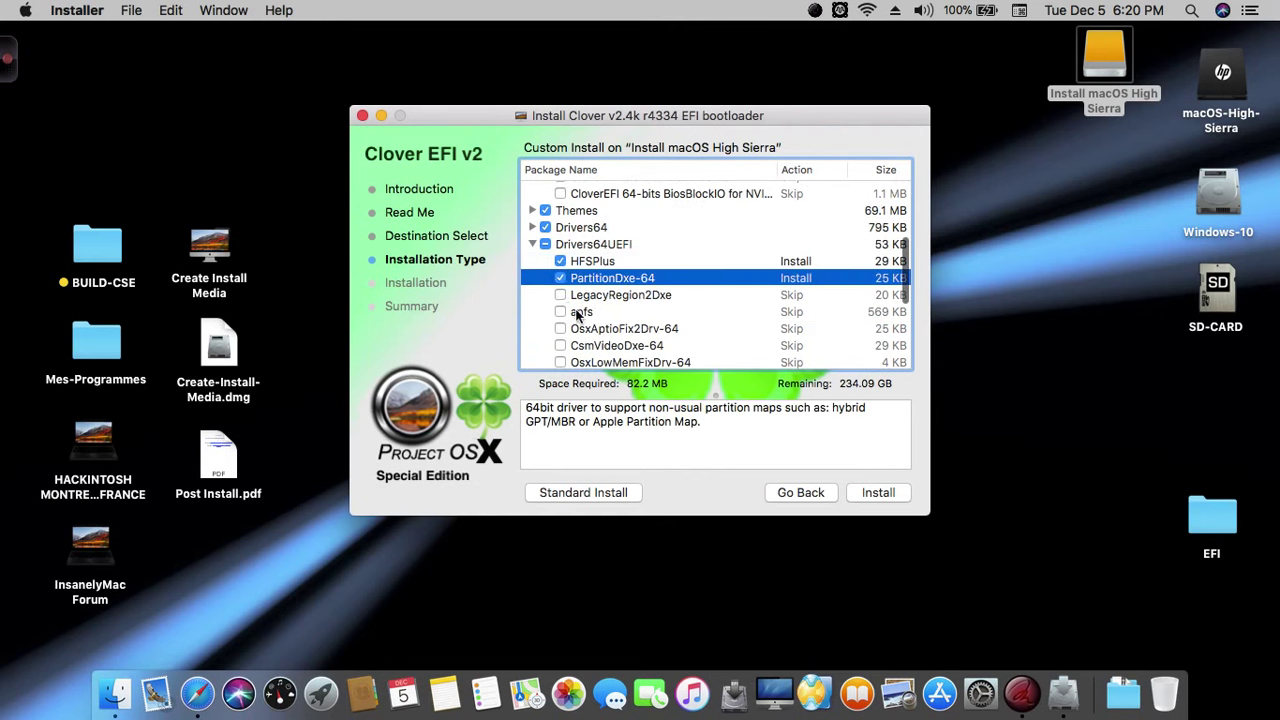
{"action": "left_click", "coordinate": [560, 311]}
{"action": "scroll", "coordinate": [546, 315], "scroll_direction": "down", "scroll_amount": 4}
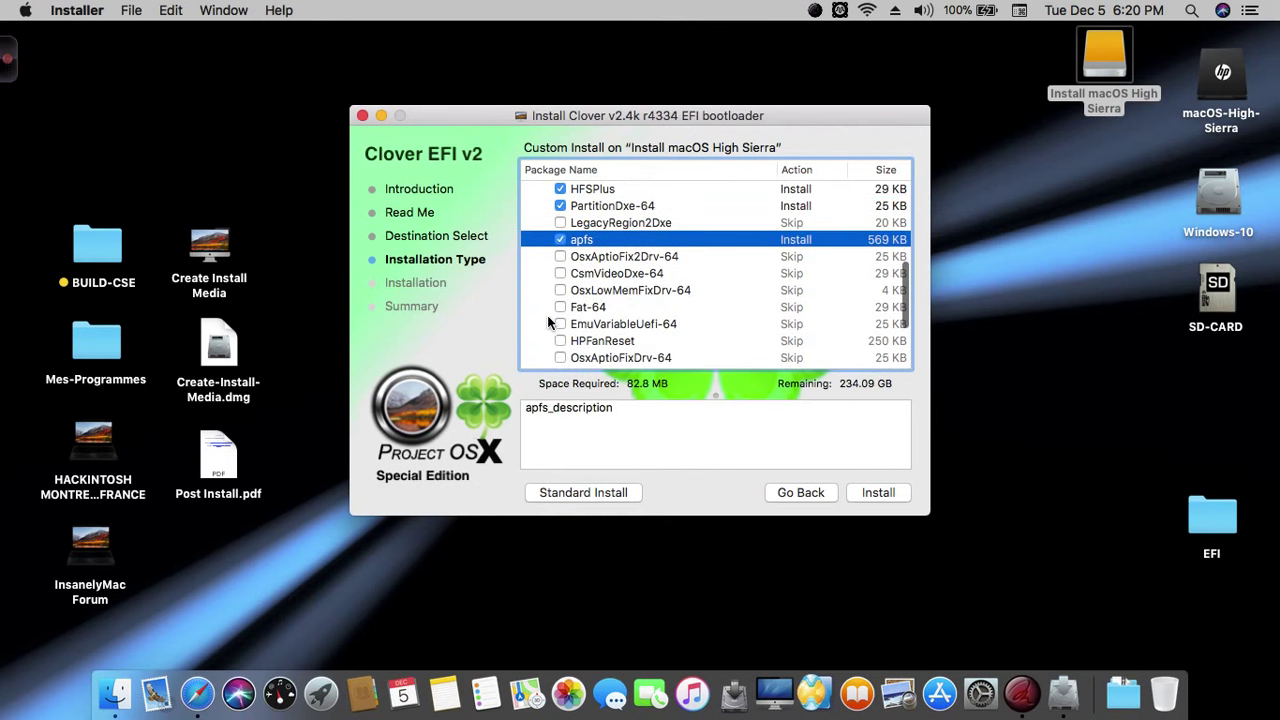
{"action": "left_click", "coordinate": [560, 309]}
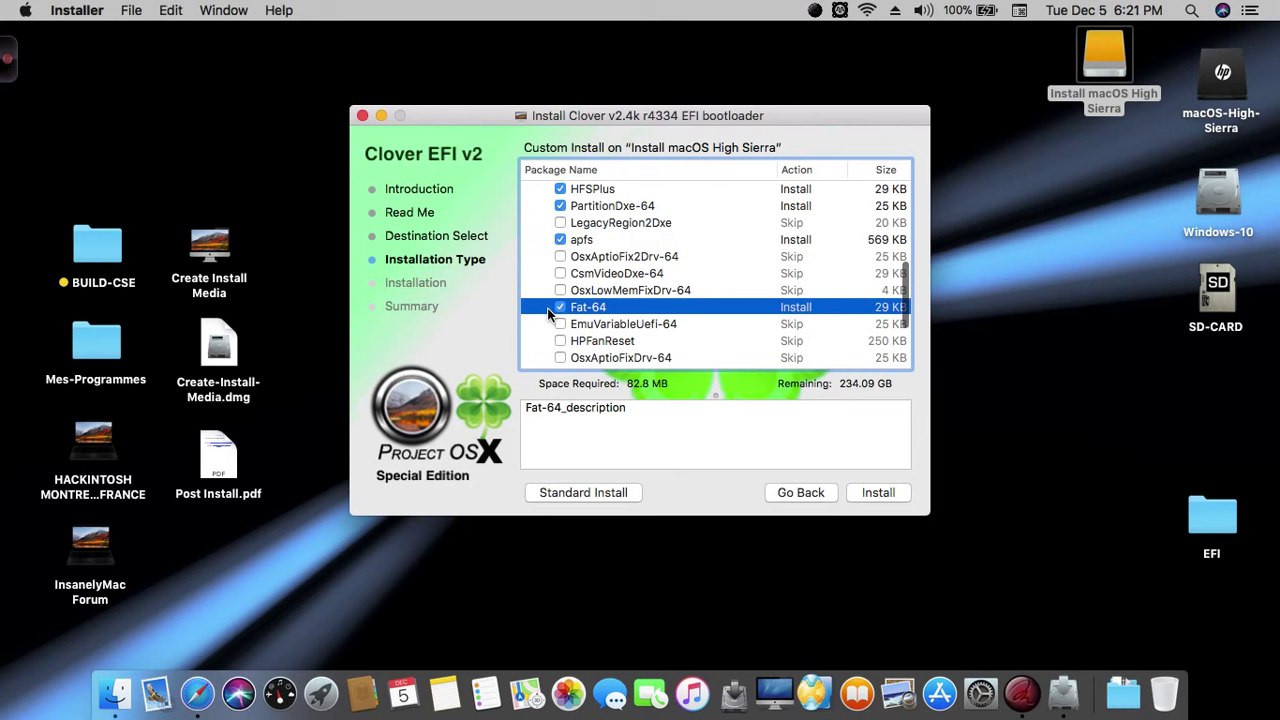
{"action": "scroll", "coordinate": [547, 348], "scroll_direction": "down", "scroll_amount": 1}
{"action": "left_click", "coordinate": [560, 352]}
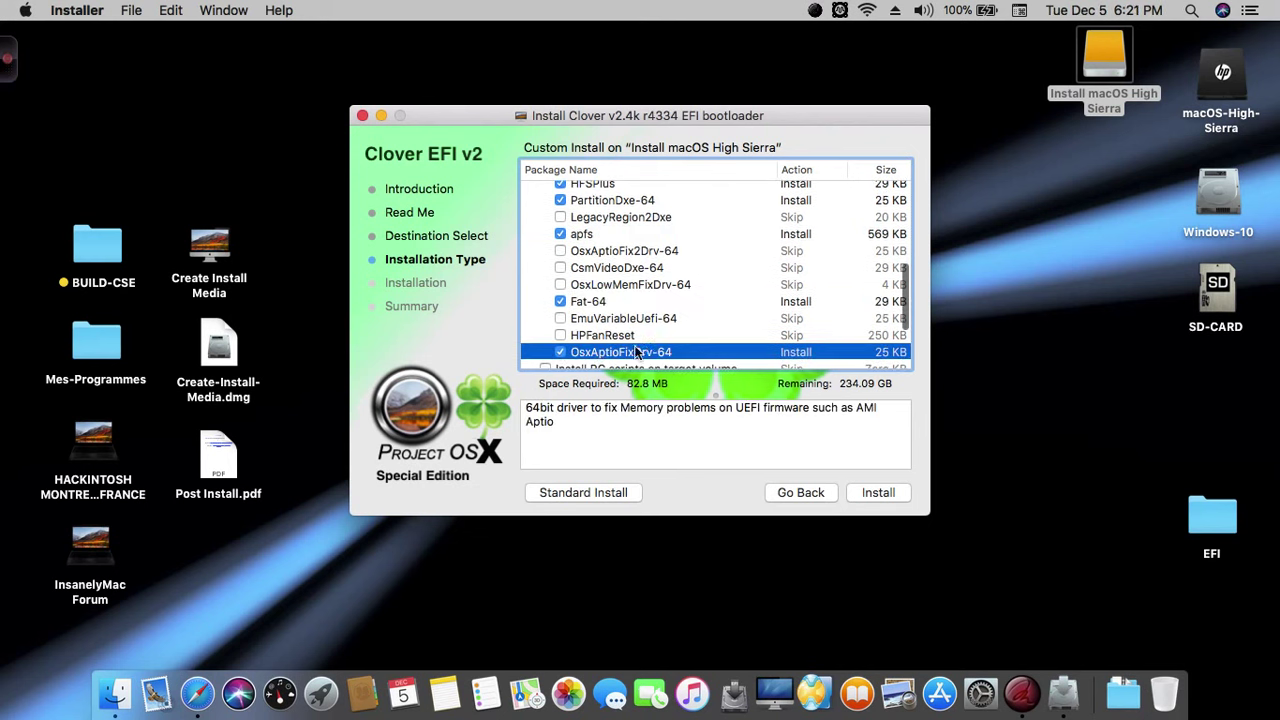
{"action": "scroll", "coordinate": [570, 288], "scroll_direction": "down", "scroll_amount": 1}
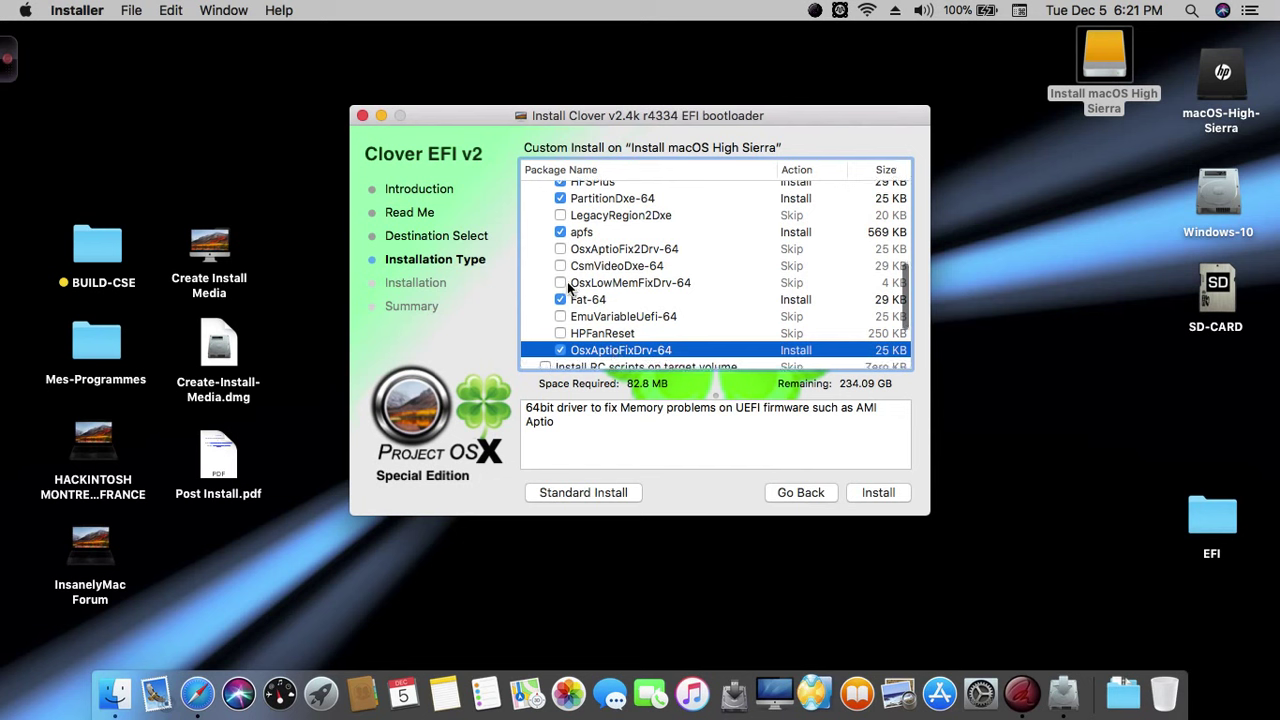
Include the VoodooPS2Controller package and review the selected Clover packages.
{"action": "scroll", "coordinate": [587, 232], "scroll_direction": "down", "scroll_amount": 4}
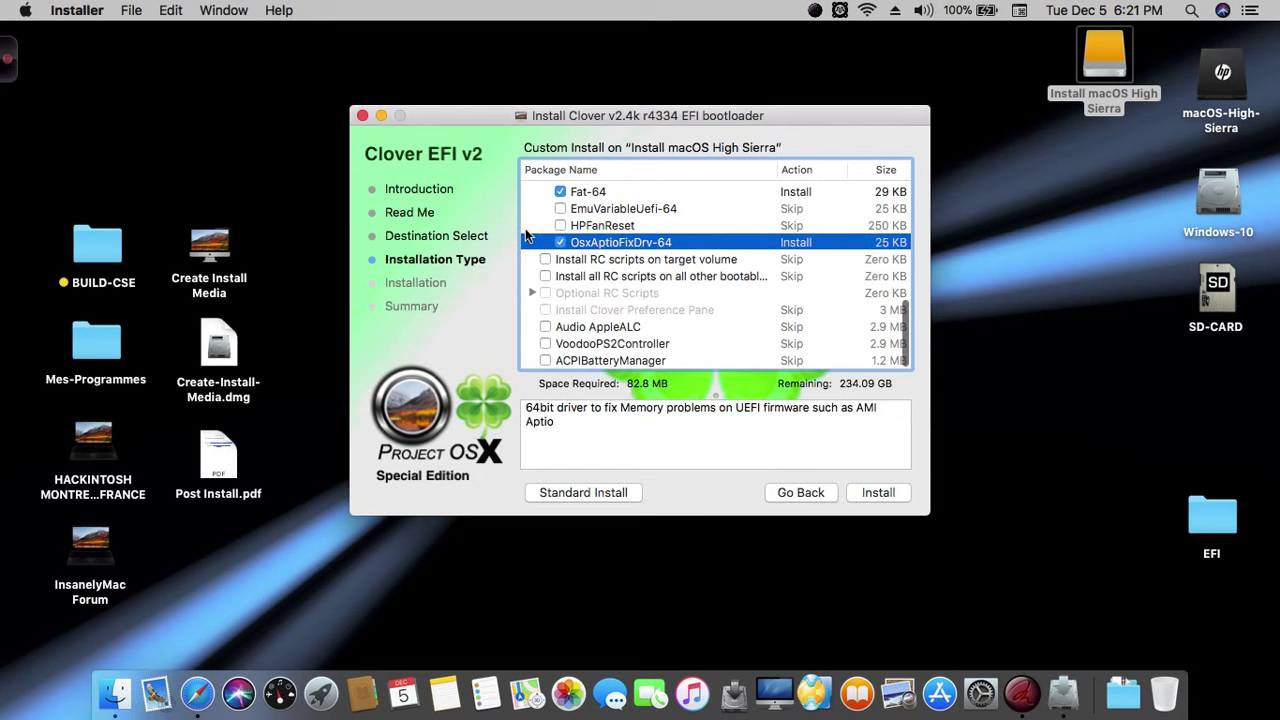
{"action": "scroll", "coordinate": [526, 294], "scroll_direction": "up", "scroll_amount": 6}
{"action": "scroll", "coordinate": [526, 300], "scroll_direction": "down", "scroll_amount": 5}
{"action": "left_click", "coordinate": [545, 343]}
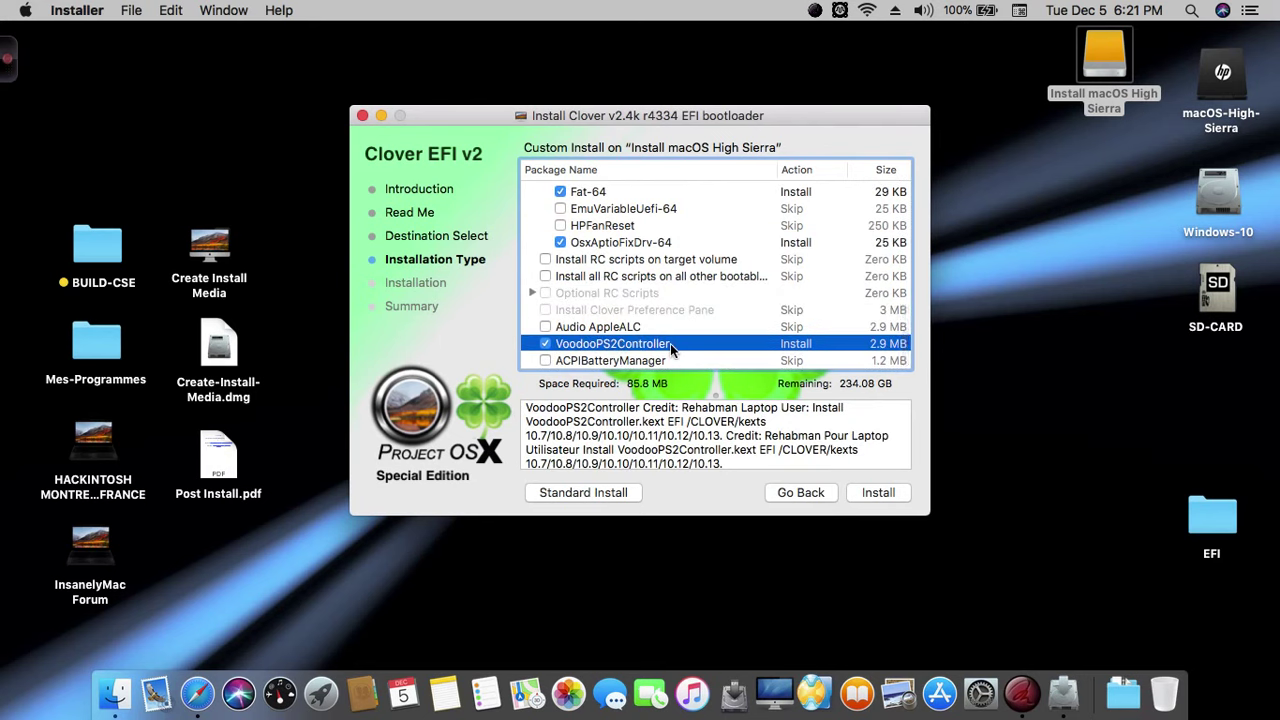
{"action": "scroll", "coordinate": [665, 331], "scroll_direction": "up", "scroll_amount": 10}
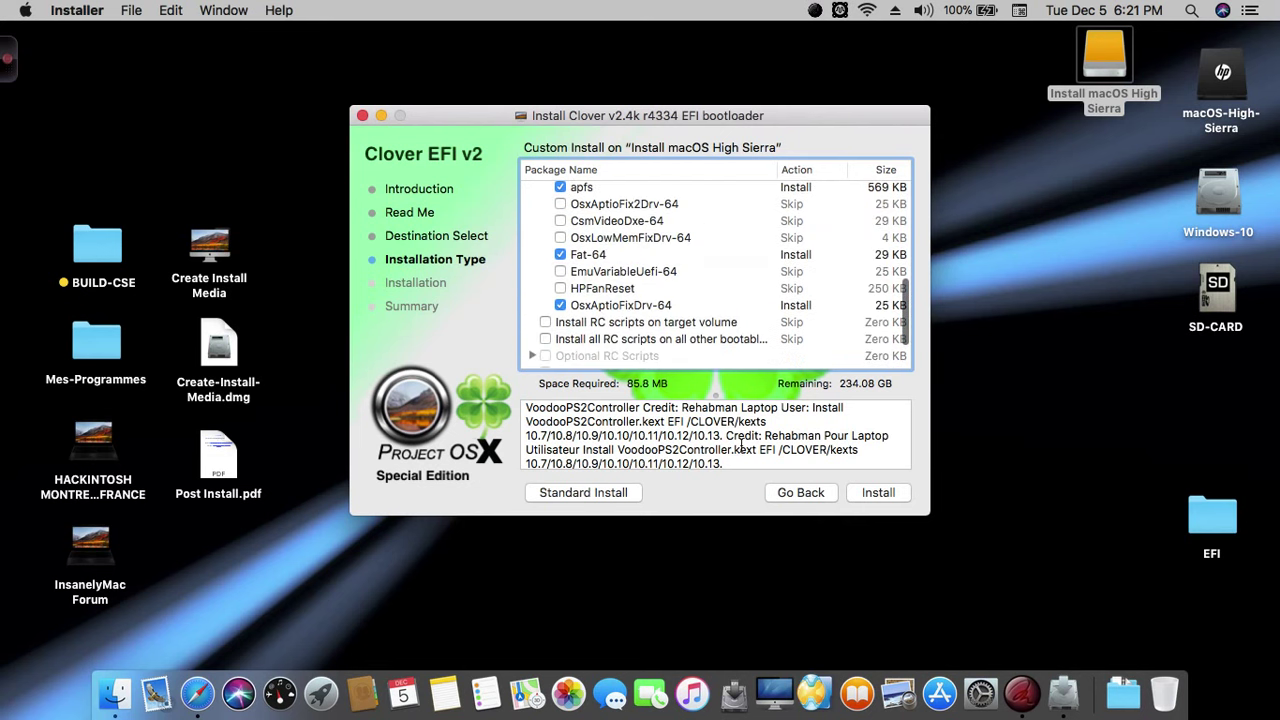
Start the customized Clover installation and authorize it with the account password.
{"action": "left_click", "coordinate": [878, 492]}
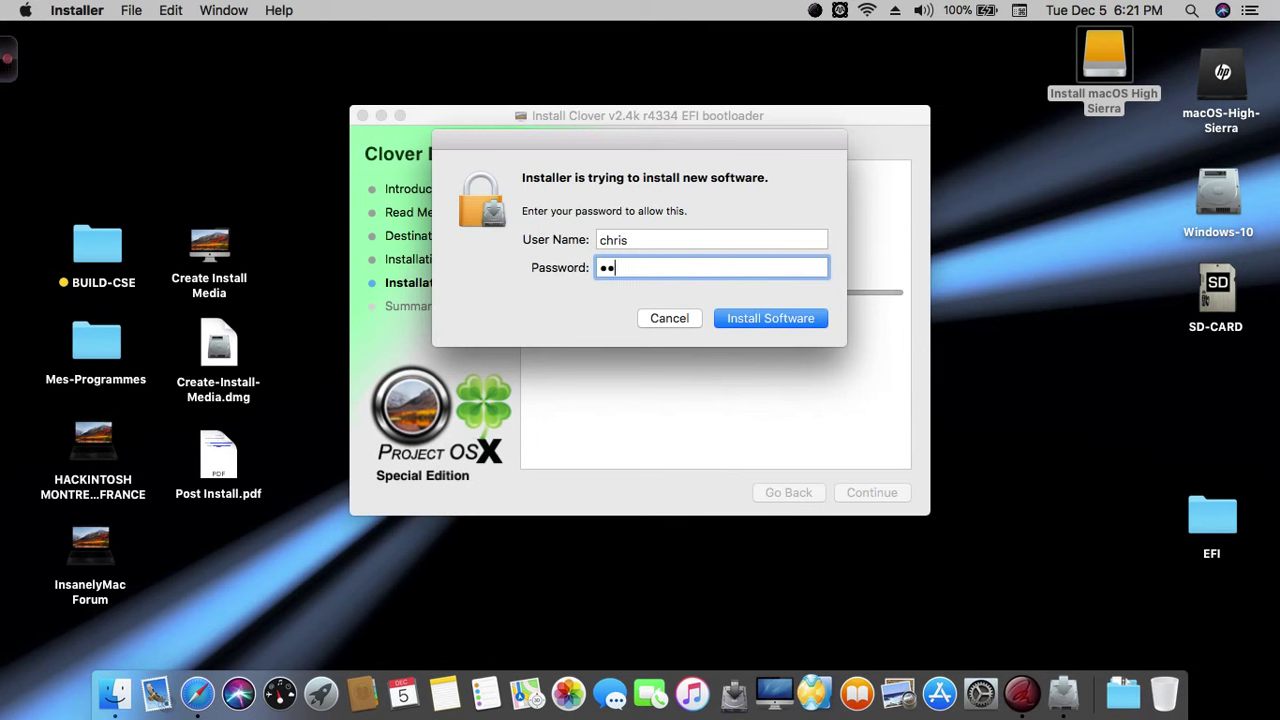
{"action": "type", "text": "•••••••"}
{"action": "key", "text": "Return"}
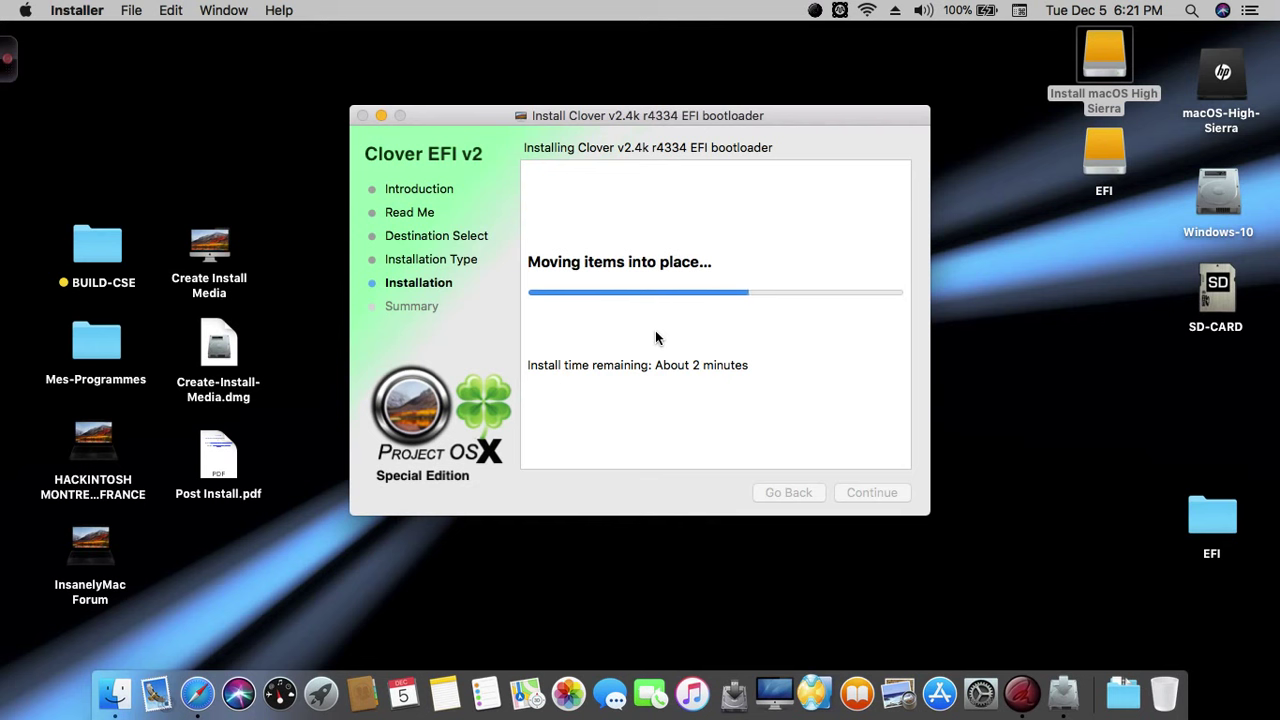
Select the mounted EFI volume on the desktop, return to the Clover installer, and close it once complete.
{"action": "left_click", "coordinate": [1104, 158]}
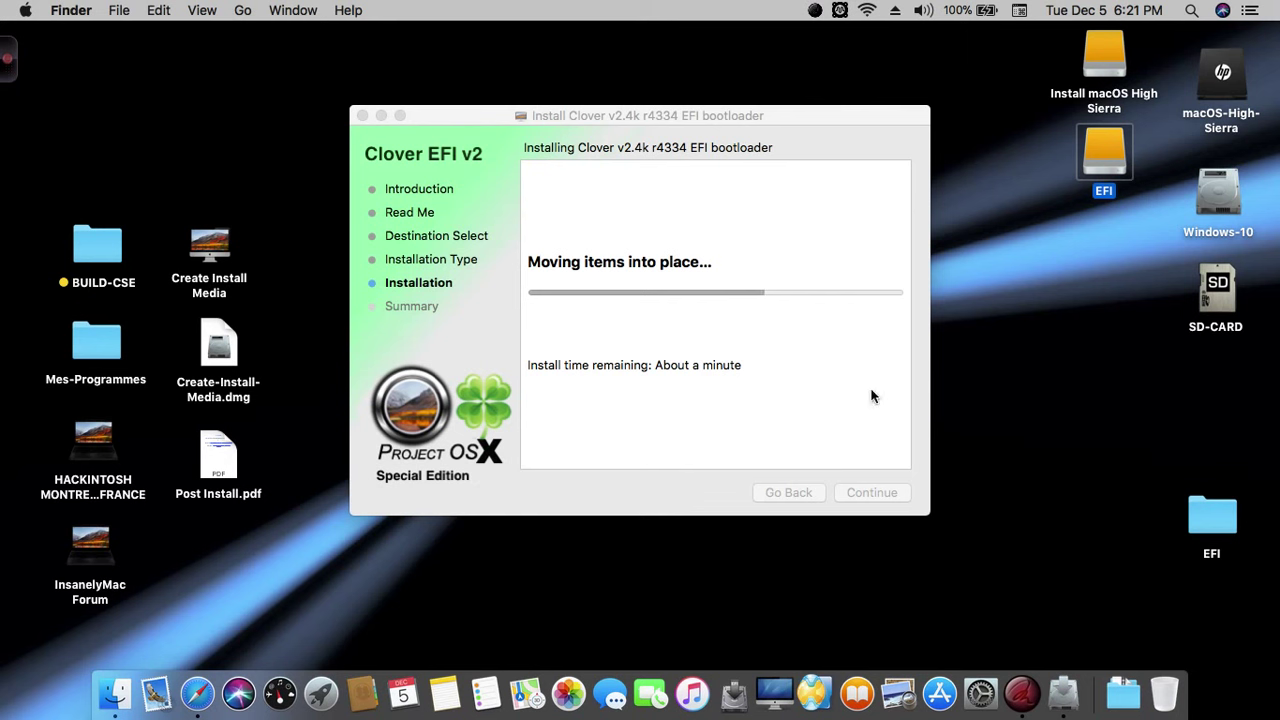
{"action": "left_click", "coordinate": [820, 453]}
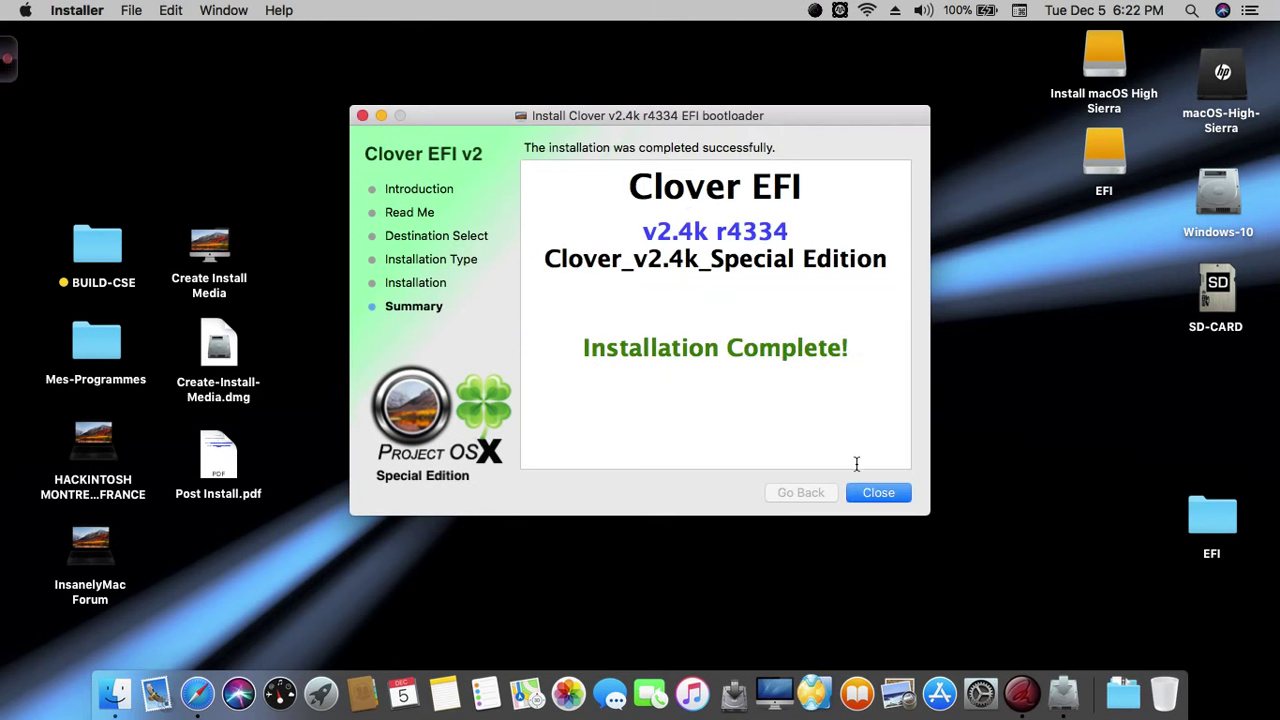
{"action": "left_click", "coordinate": [879, 493]}
Inspect the Install macOS High Sierra drive for its macOS installer app and close its window.
{"action": "double_click", "coordinate": [1112, 55]}
{"action": "left_click", "coordinate": [683, 176]}
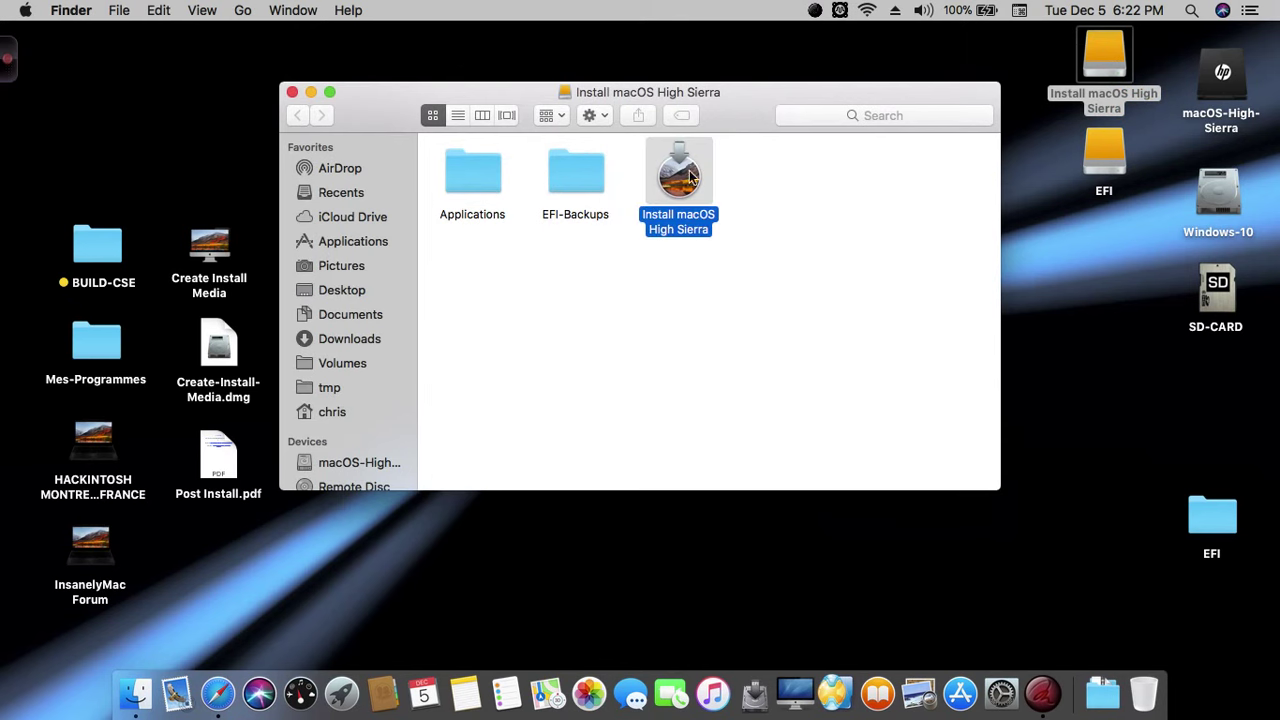
{"action": "left_click", "coordinate": [292, 92]}
Open the EFI folder on the mounted EFI volume, review Clover_Install_Log.txt from start to end, and close the log.
{"action": "left_click", "coordinate": [1104, 100]}
{"action": "double_click", "coordinate": [1104, 160]}
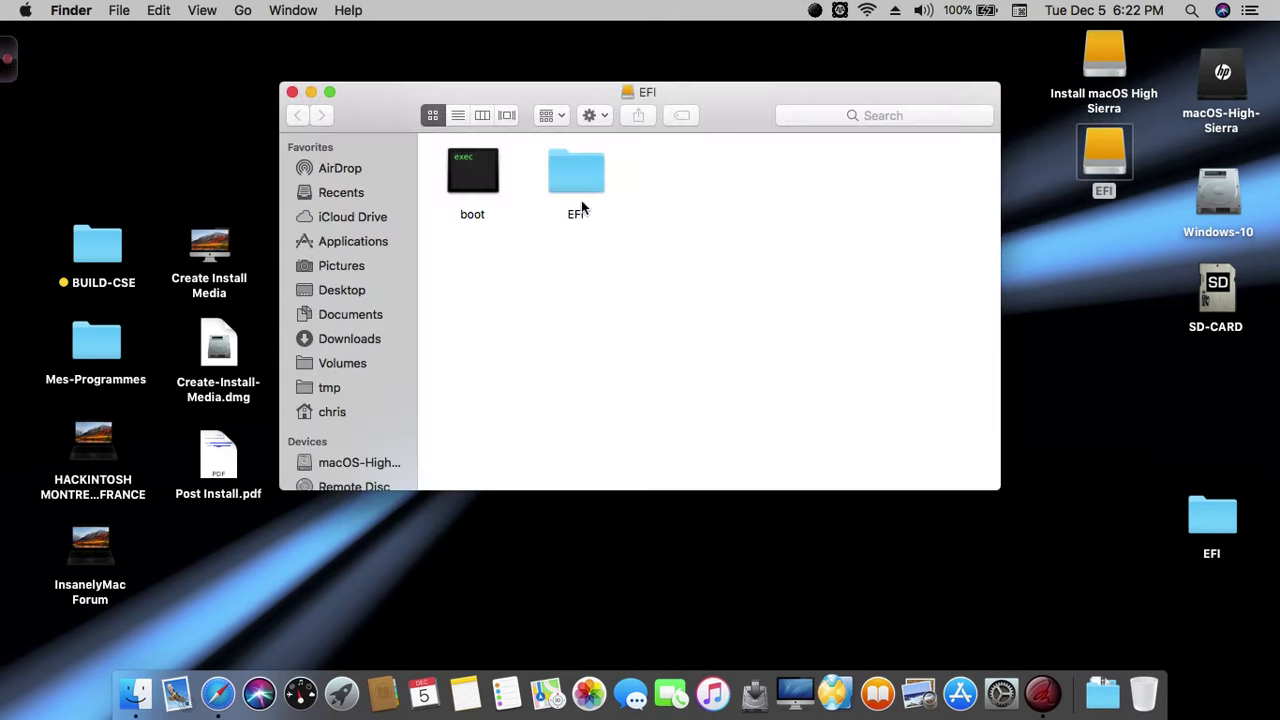
{"action": "double_click", "coordinate": [579, 172]}
{"action": "left_click", "coordinate": [685, 172]}
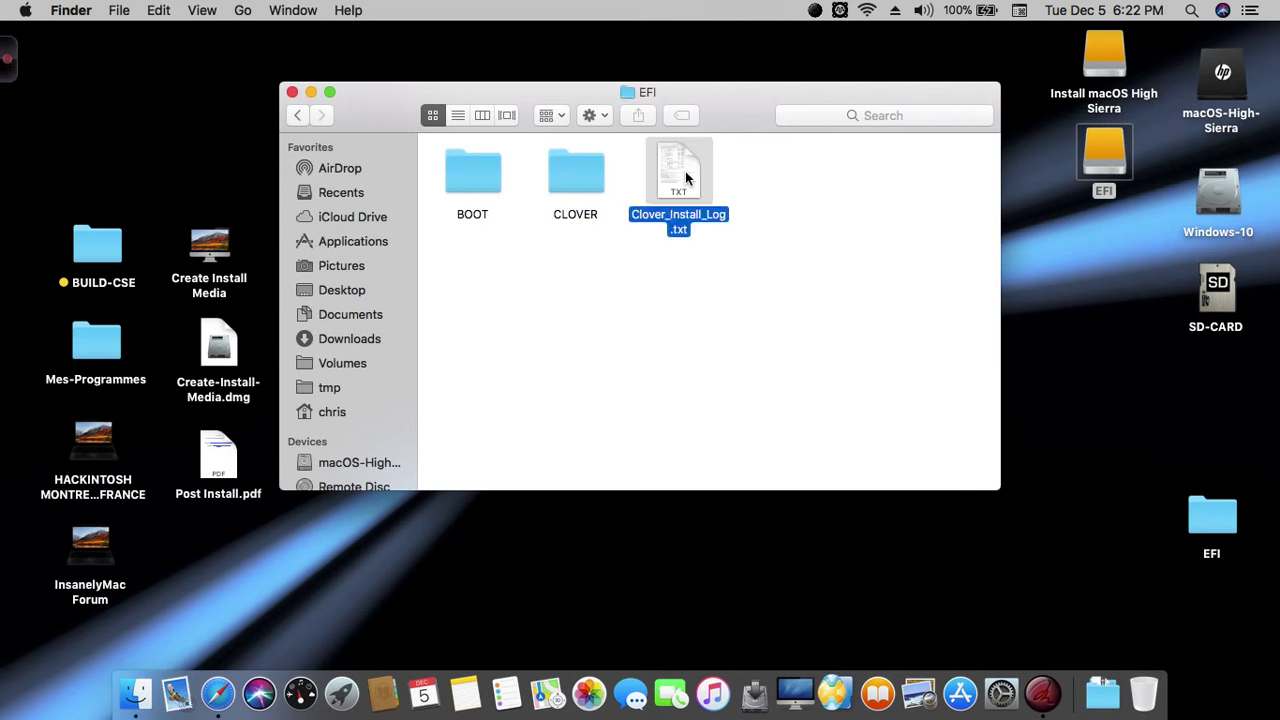
{"action": "double_click", "coordinate": [685, 172]}
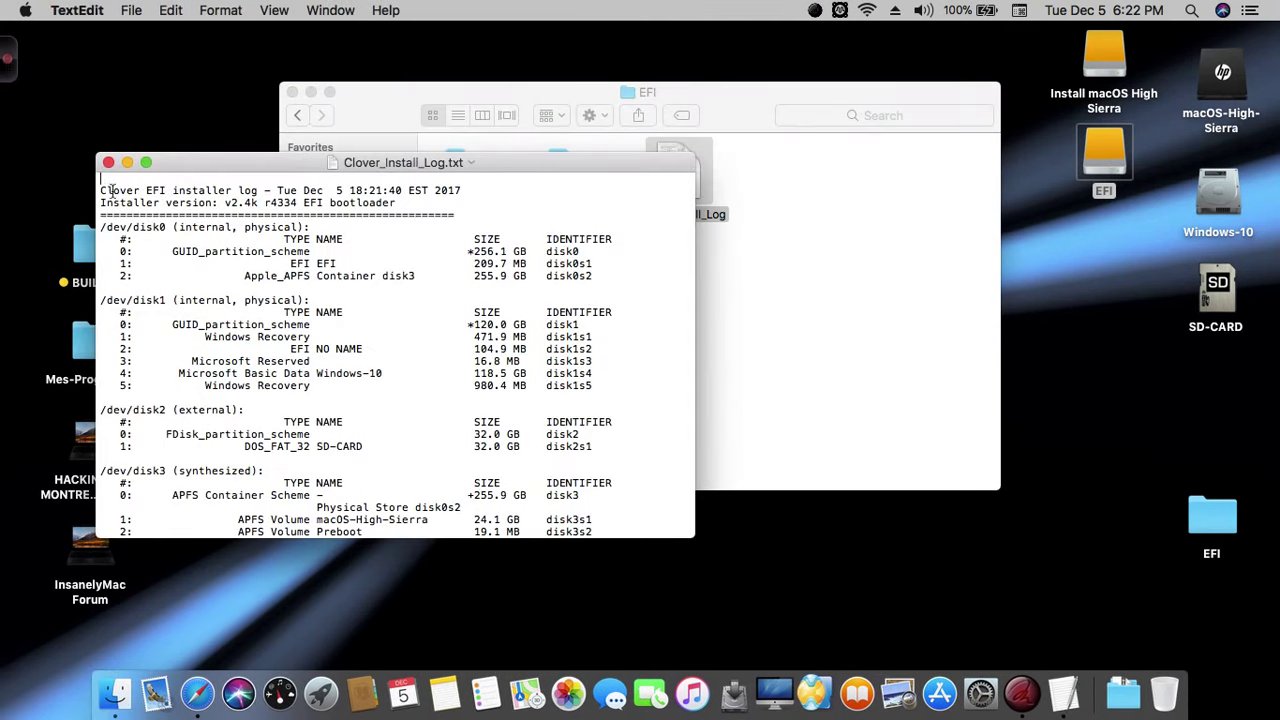
{"action": "left_click_drag", "start_coordinate": [100, 188], "coordinate": [400, 640]}
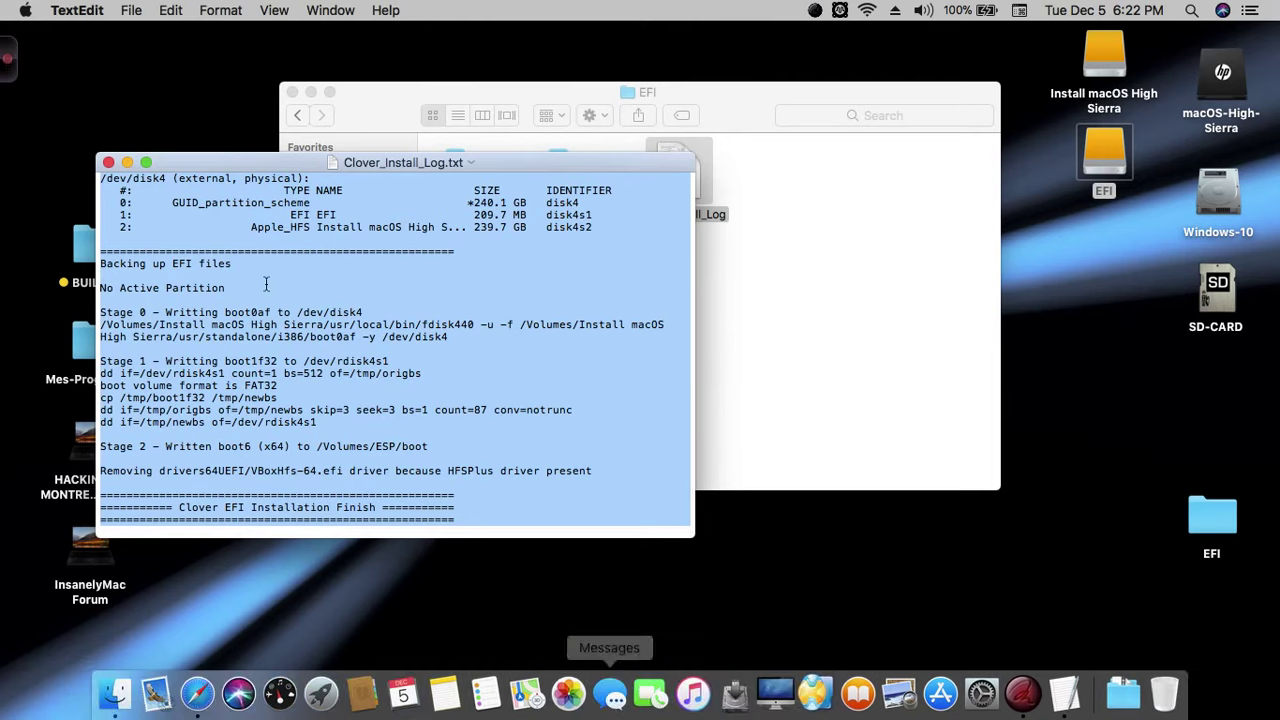
{"action": "scroll", "coordinate": [288, 265], "scroll_direction": "up", "scroll_amount": 15}
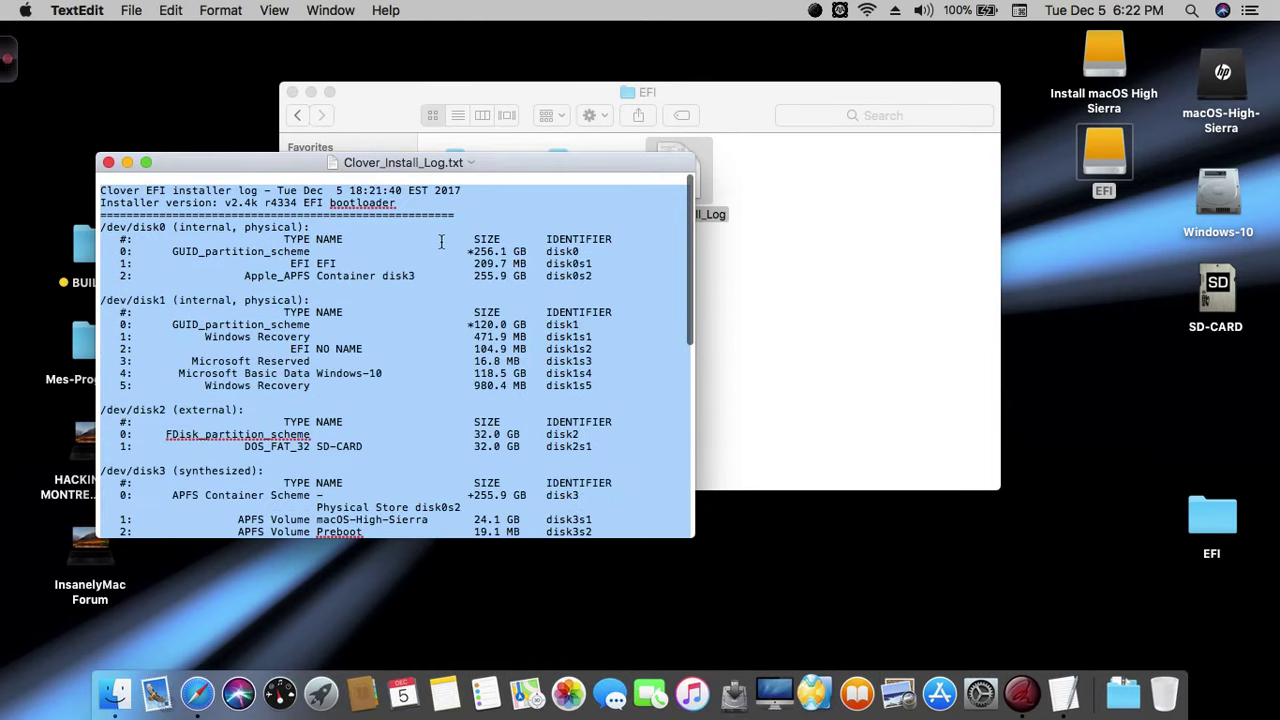
{"action": "left_click", "coordinate": [408, 203]}
{"action": "left_click", "coordinate": [109, 162]}
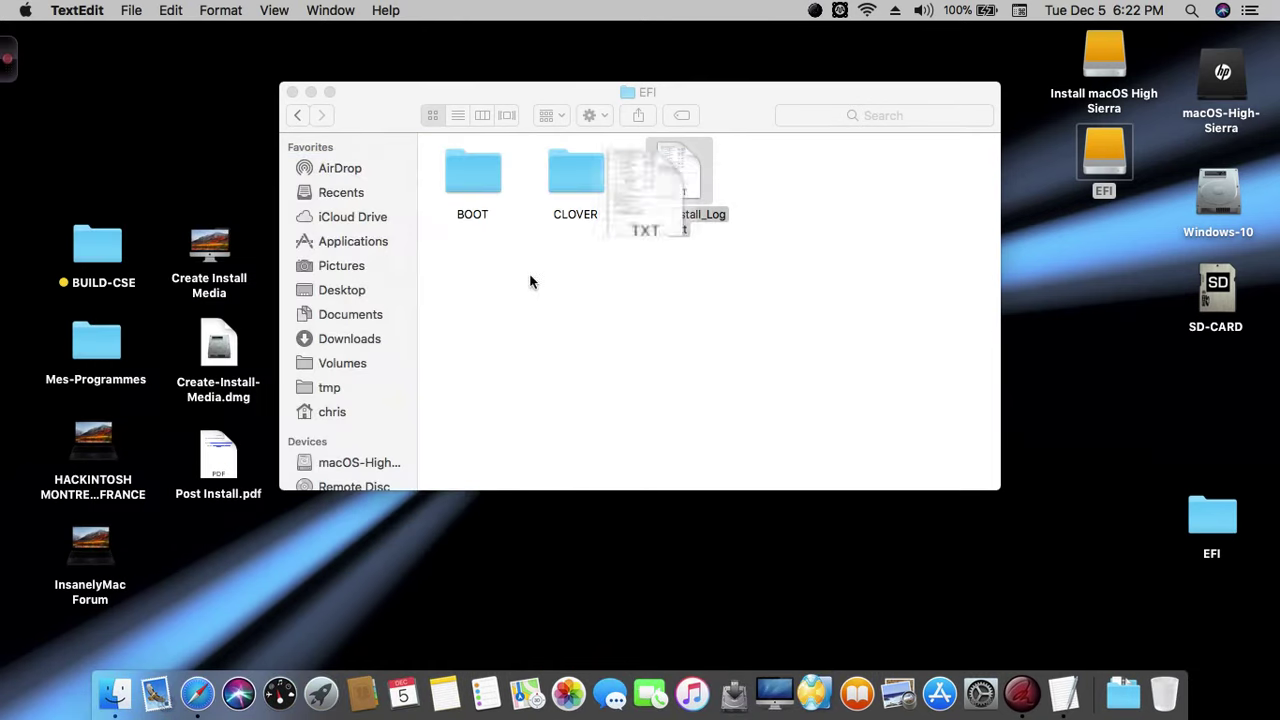
Inspect the CLOVER kexts subfolders Other and 10.13 for FakeSMC.kext and VoodooPS2Controller.kext, and return to the CLOVER folder.
{"action": "left_click", "coordinate": [574, 164]}
{"action": "double_click", "coordinate": [574, 170]}
{"action": "left_click", "coordinate": [667, 280]}
{"action": "left_click_drag", "start_coordinate": [666, 280], "coordinate": [689, 280]}
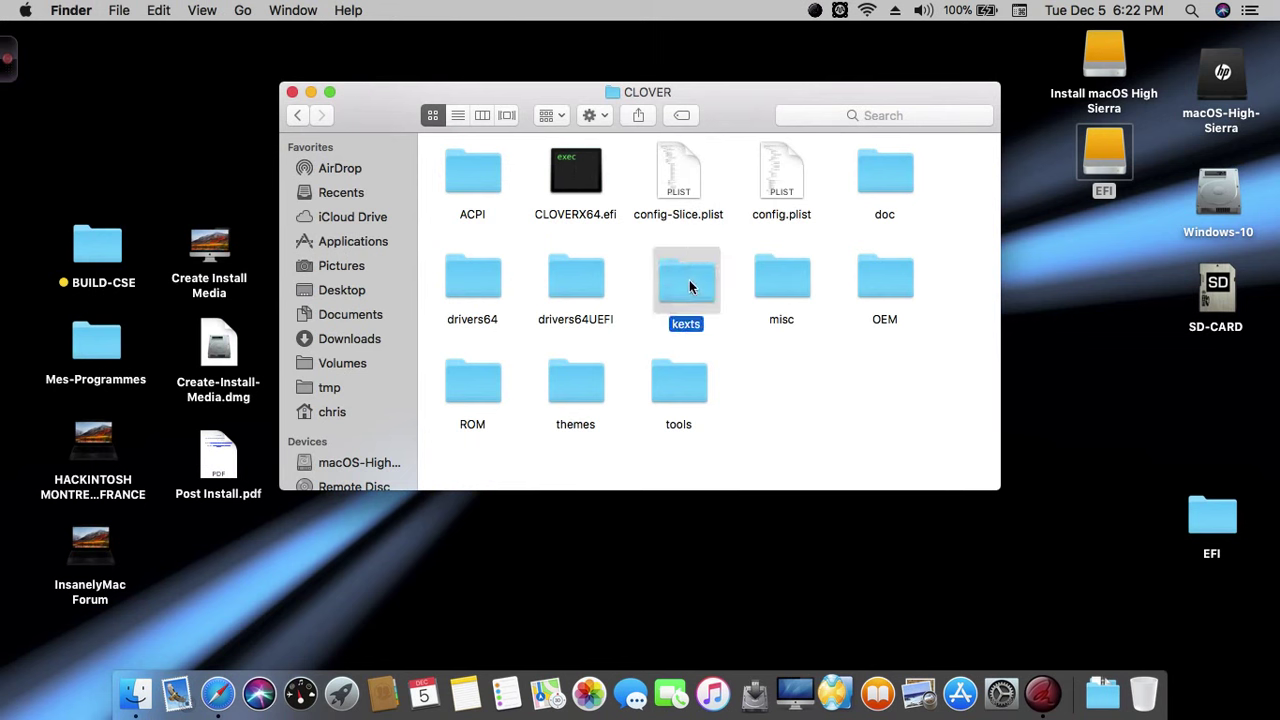
{"action": "double_click", "coordinate": [689, 280]}
{"action": "double_click", "coordinate": [781, 278]}
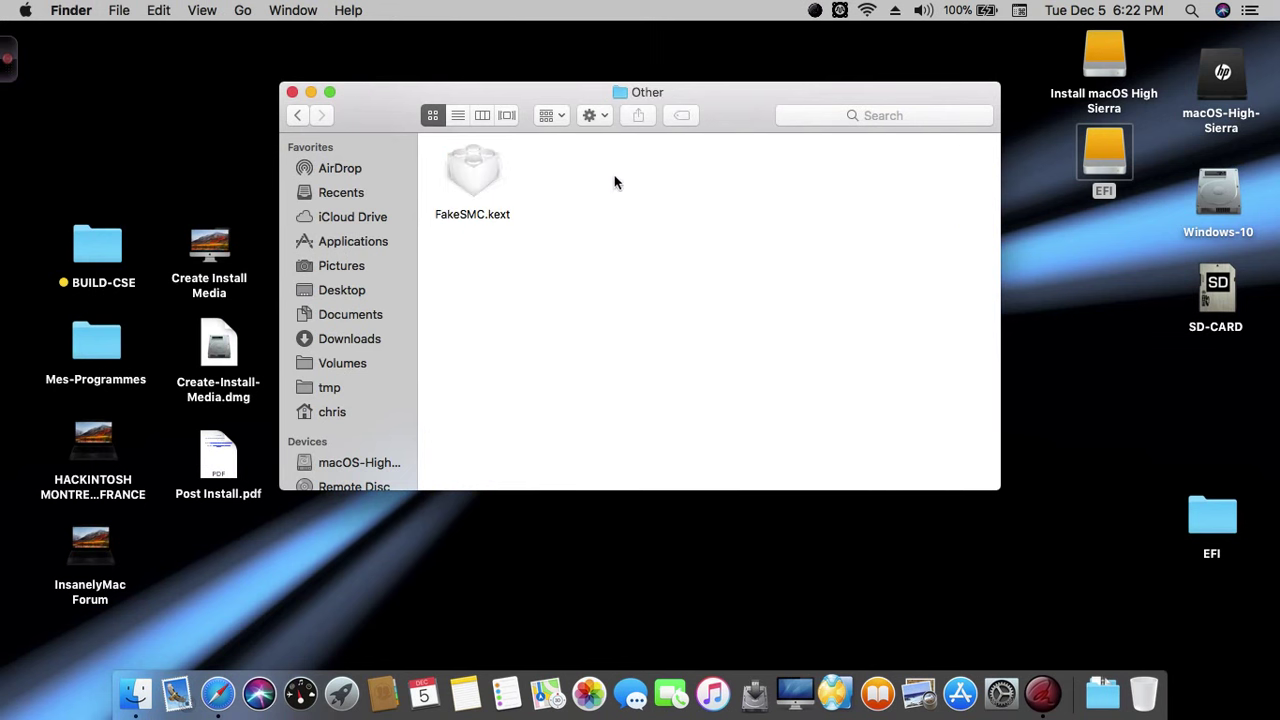
{"action": "left_click", "coordinate": [470, 166]}
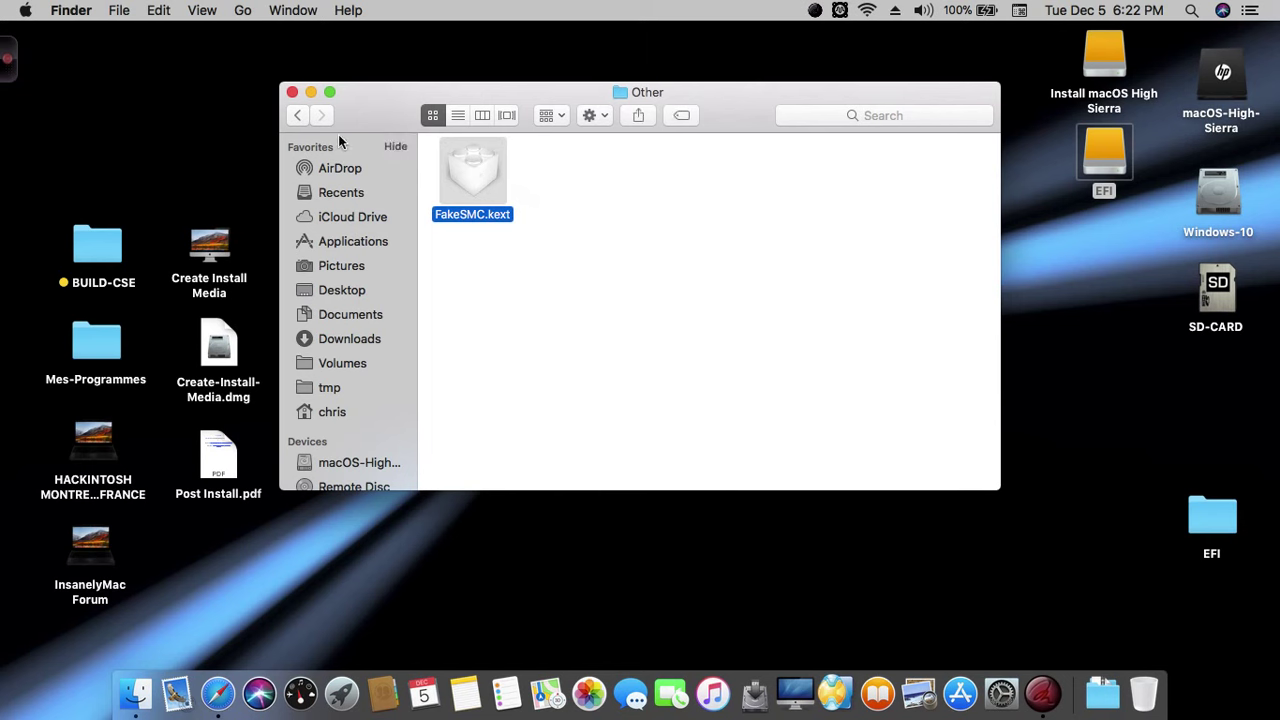
{"action": "left_click", "coordinate": [299, 114]}
{"action": "double_click", "coordinate": [676, 282]}
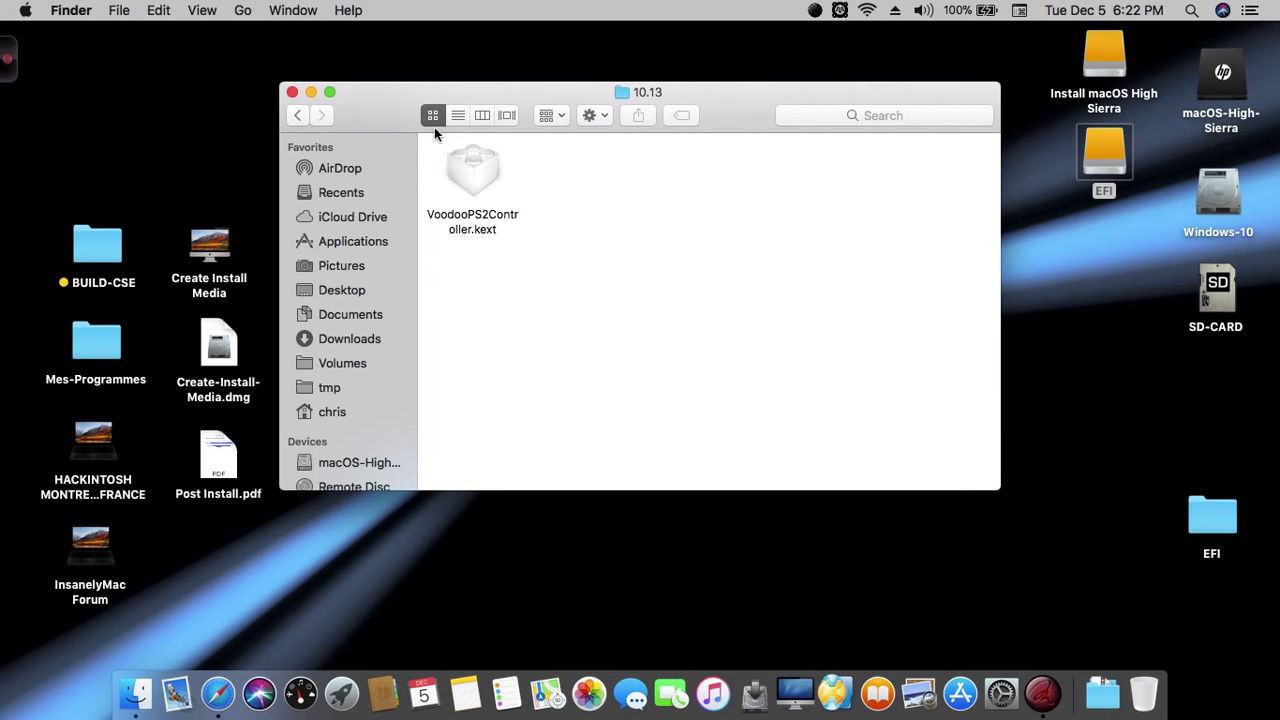
{"action": "left_click", "coordinate": [447, 160]}
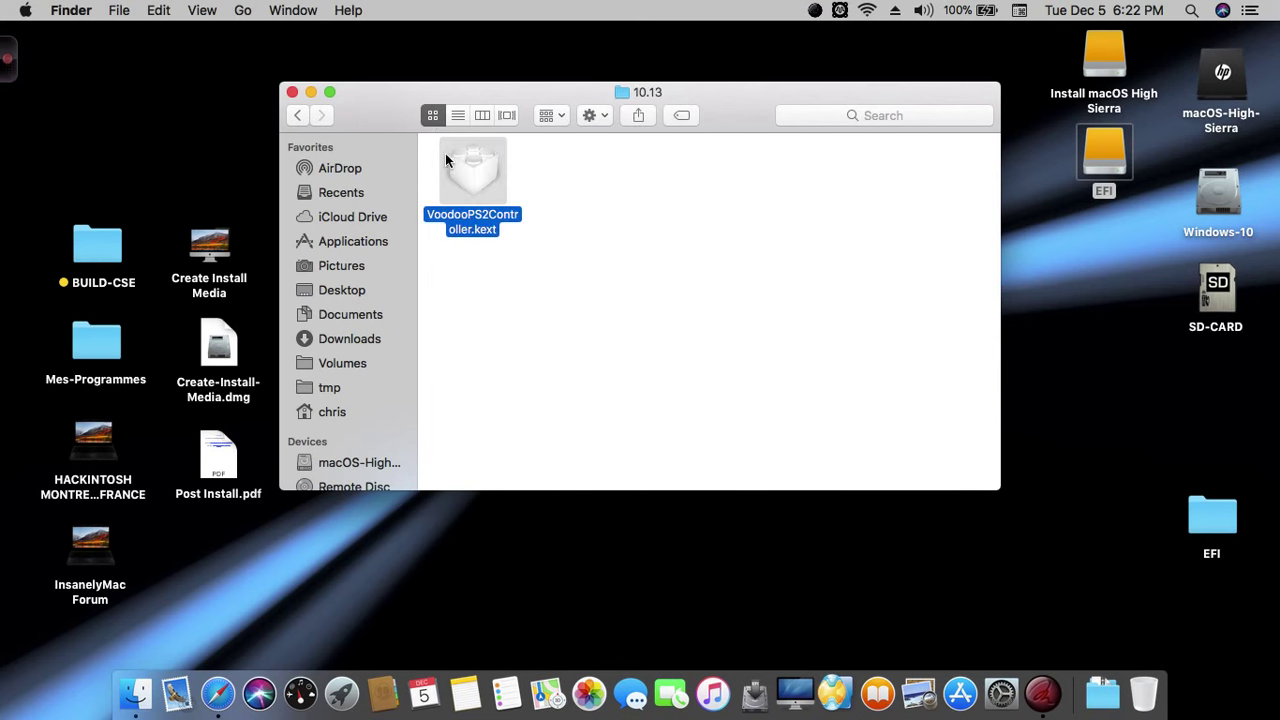
{"action": "left_click", "coordinate": [298, 115]}
{"action": "left_click", "coordinate": [298, 115]}
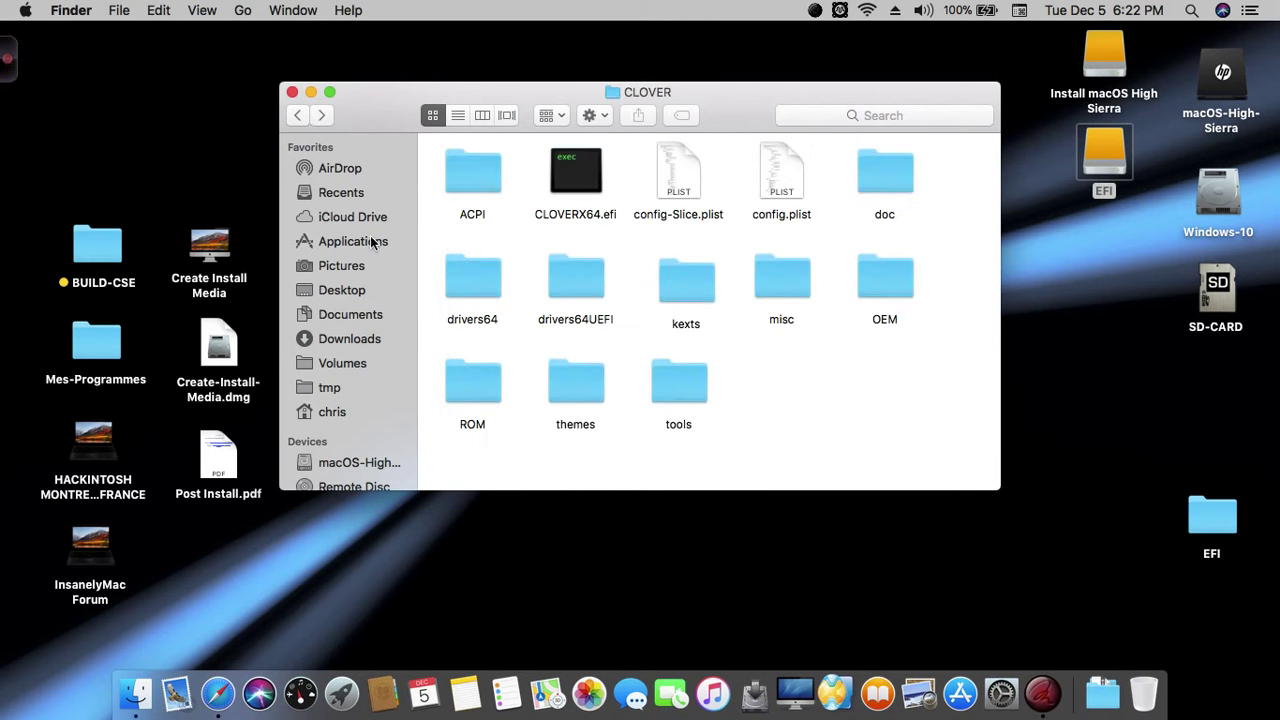
Examine the driver files in the drivers64UEFI and drivers64 folders, returning to the CLOVER folder.
{"action": "double_click", "coordinate": [577, 265]}
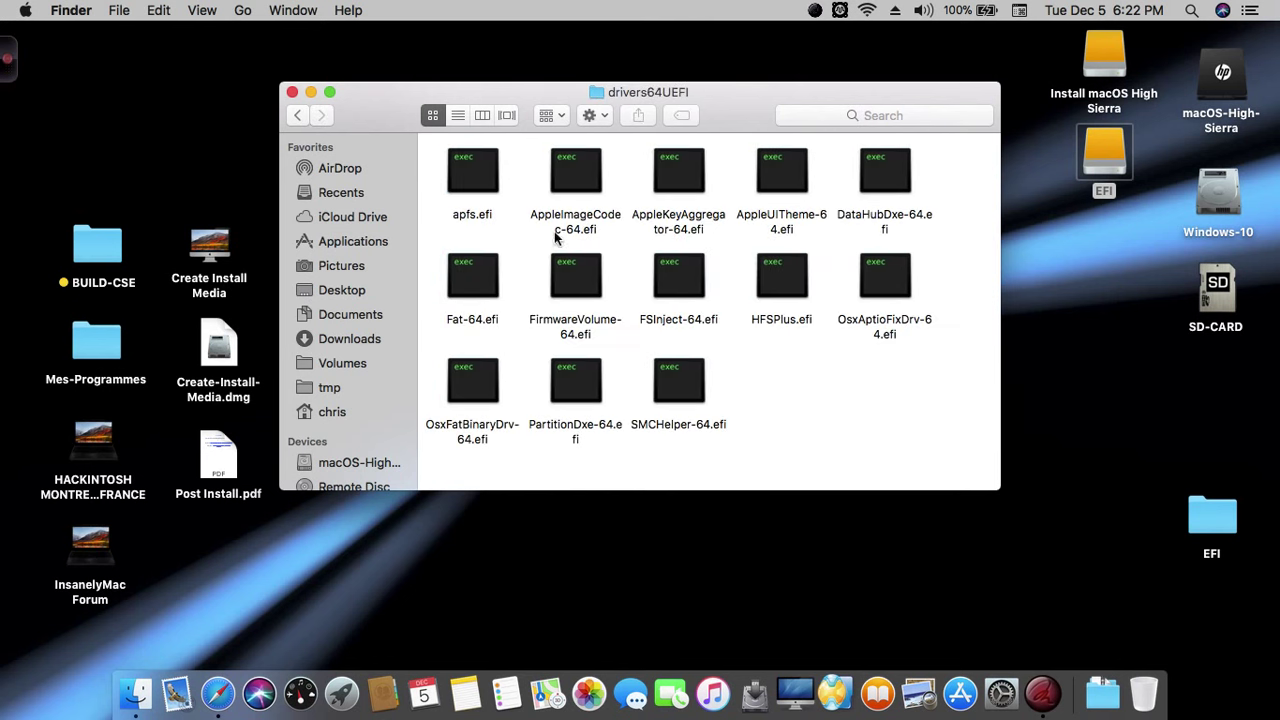
{"action": "left_click", "coordinate": [298, 115]}
{"action": "left_click", "coordinate": [470, 288]}
{"action": "double_click", "coordinate": [470, 290]}
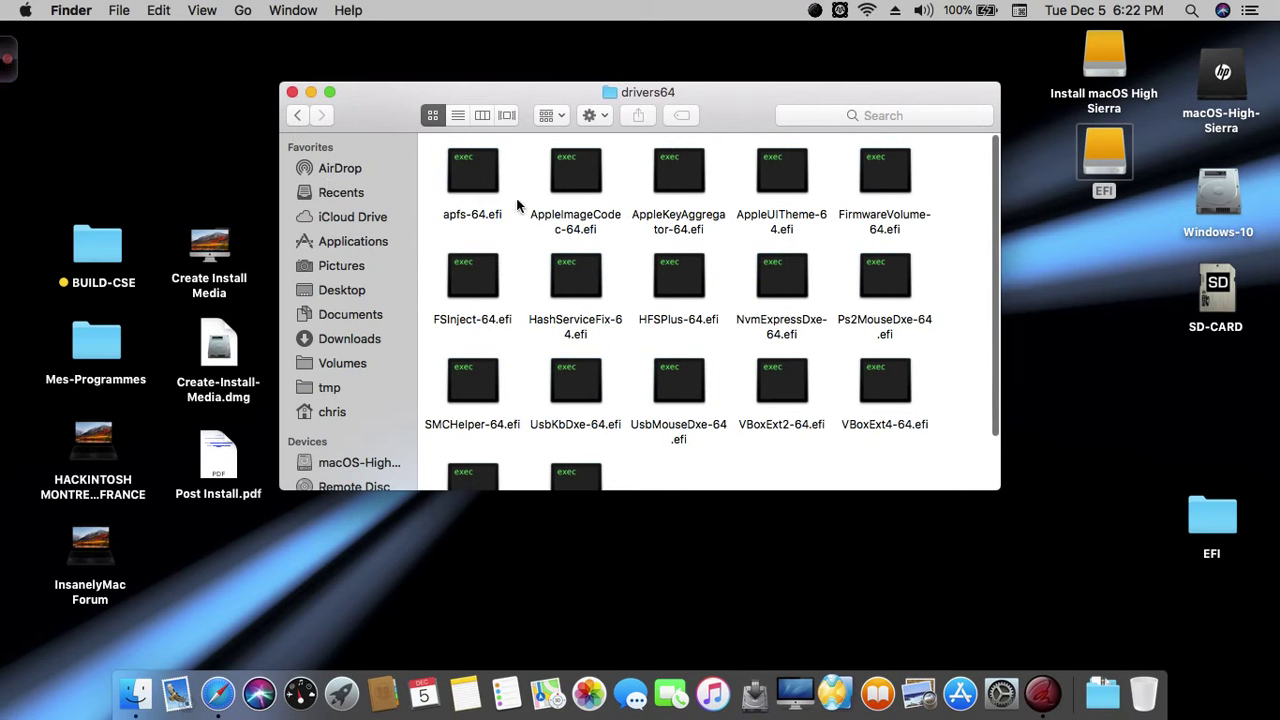
{"action": "left_click", "coordinate": [298, 115]}
Open config.plist from the CLOVER folder with TextEdit as the chosen application.
{"action": "left_click", "coordinate": [783, 185]}
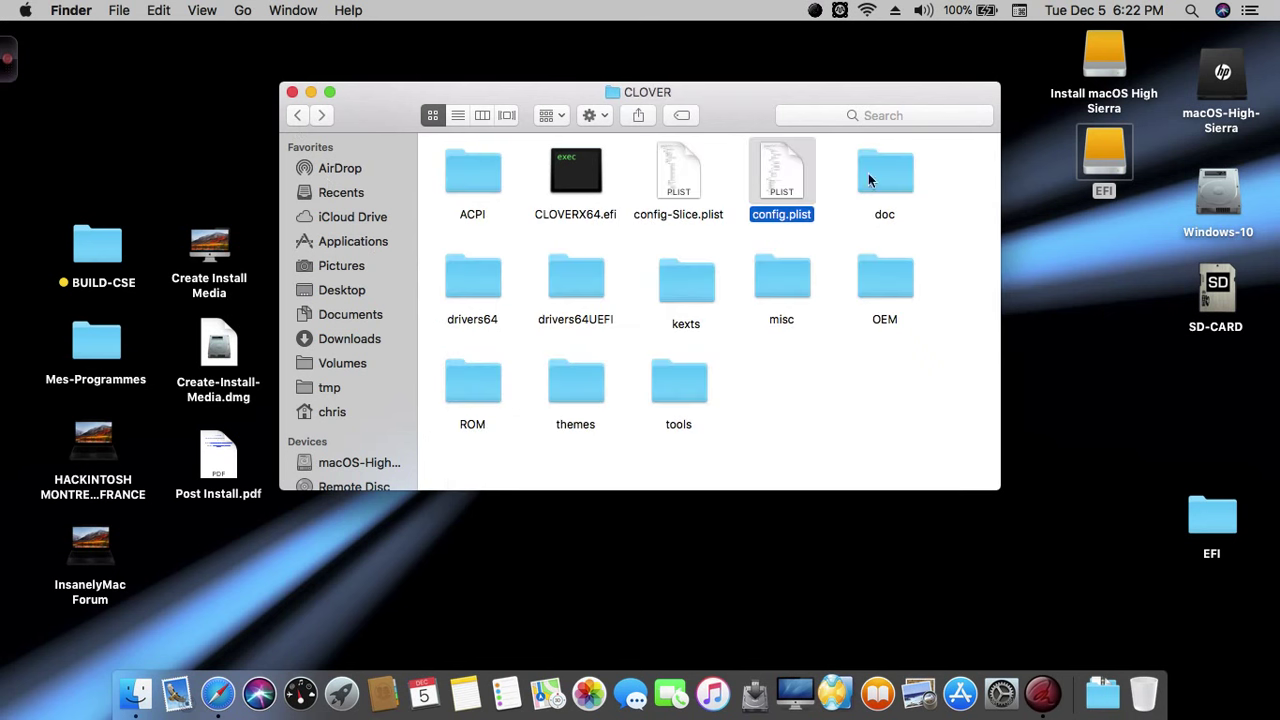
{"action": "right_click", "coordinate": [772, 170]}
{"action": "mouse_move", "coordinate": [850, 193]}
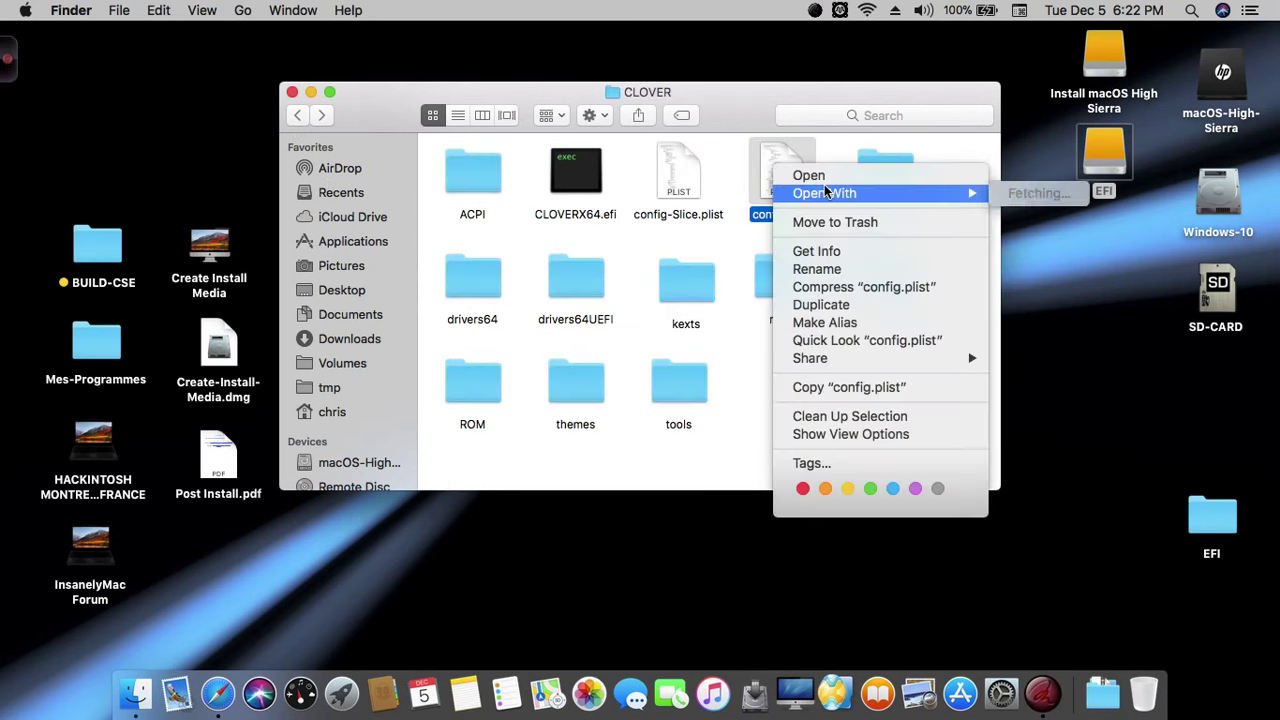
{"action": "left_click", "coordinate": [1030, 243]}
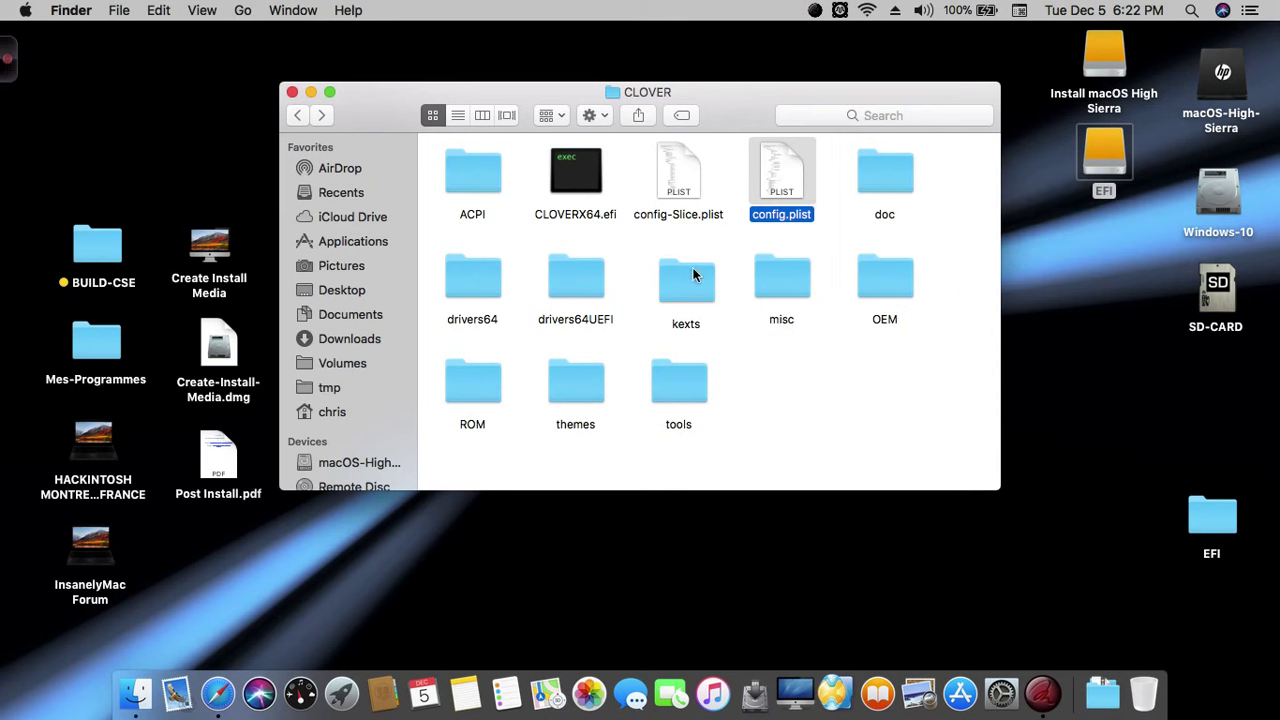
{"action": "left_click", "coordinate": [505, 307]}
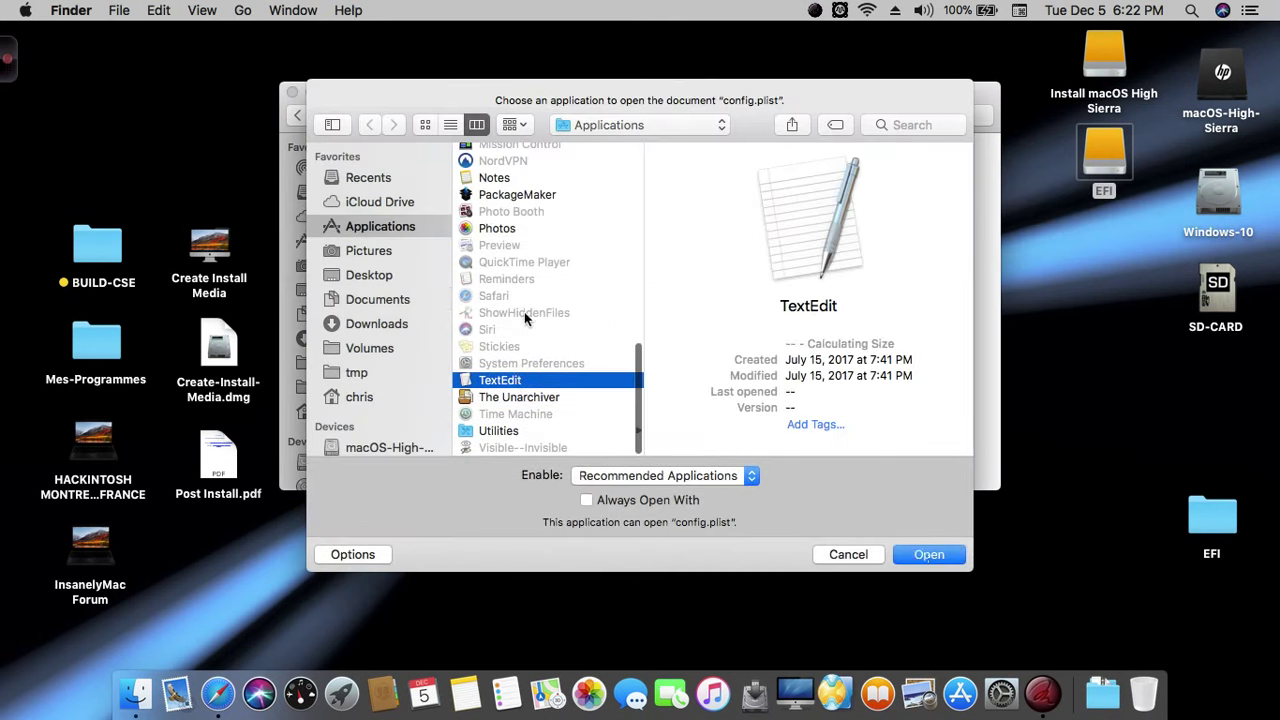
{"action": "left_click", "coordinate": [925, 550]}
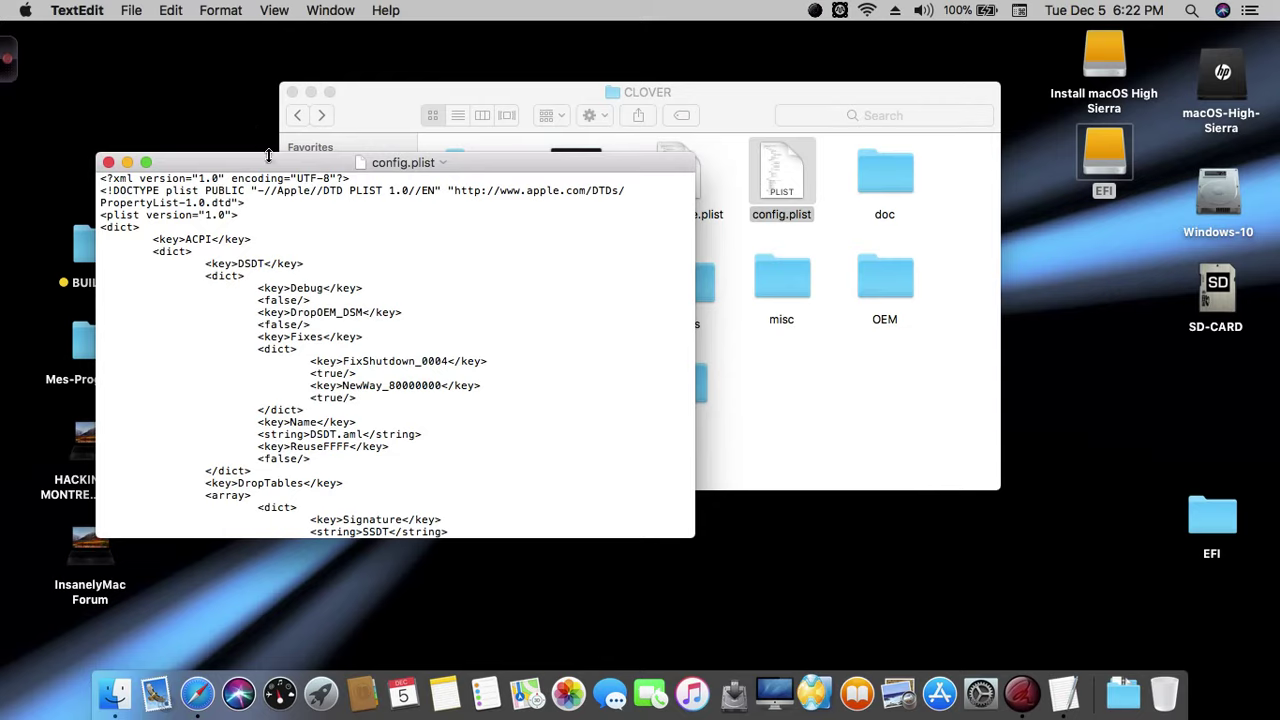
Set the Intel key under Graphics > Inject in config.plist to true.
{"action": "left_click_drag", "start_coordinate": [272, 163], "coordinate": [501, 33]}
{"action": "scroll", "coordinate": [492, 239], "scroll_direction": "down", "scroll_amount": 1}
{"action": "scroll", "coordinate": [492, 239], "scroll_direction": "down", "scroll_amount": 20}
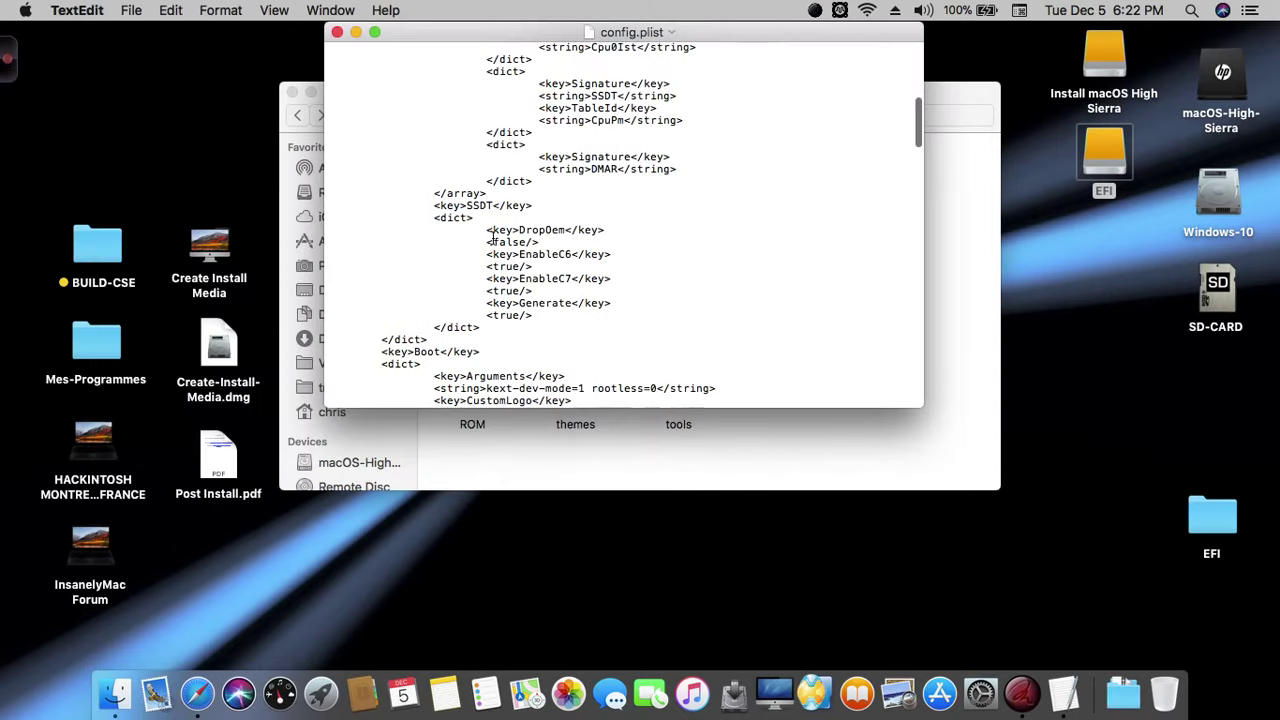
{"action": "scroll", "coordinate": [492, 243], "scroll_direction": "down", "scroll_amount": 20}
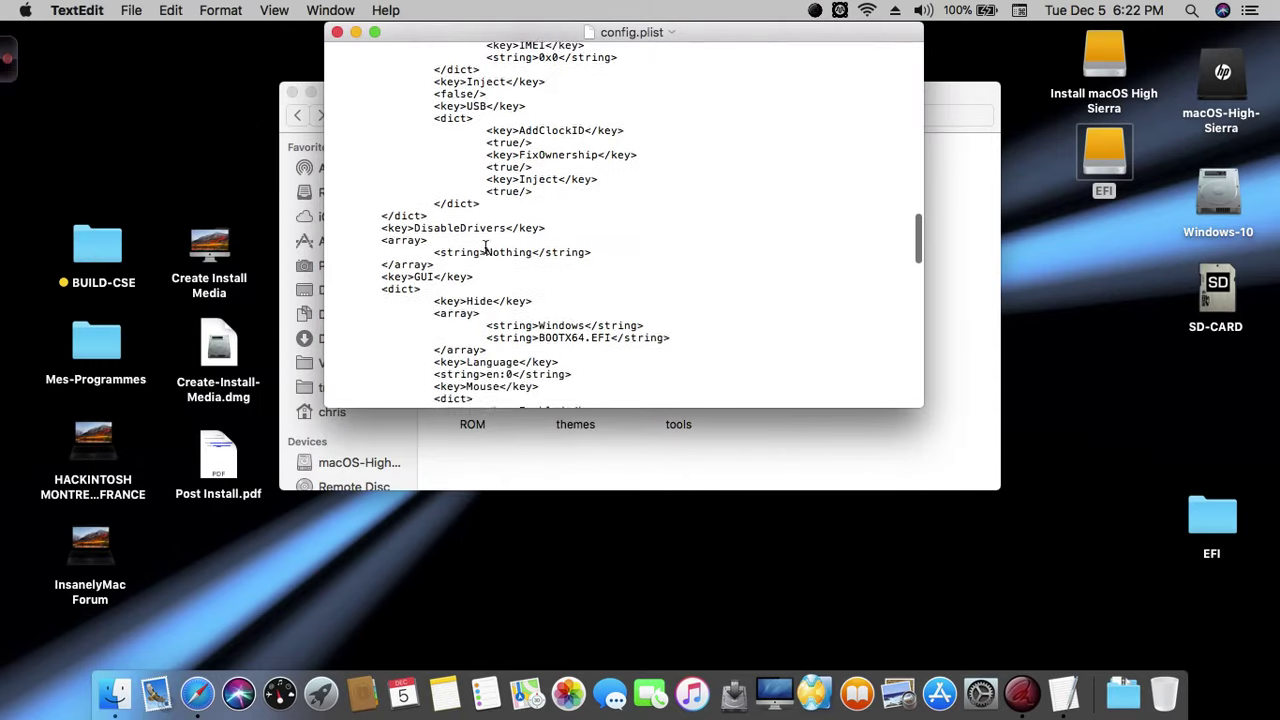
{"action": "scroll", "coordinate": [415, 235], "scroll_direction": "down", "scroll_amount": 10}
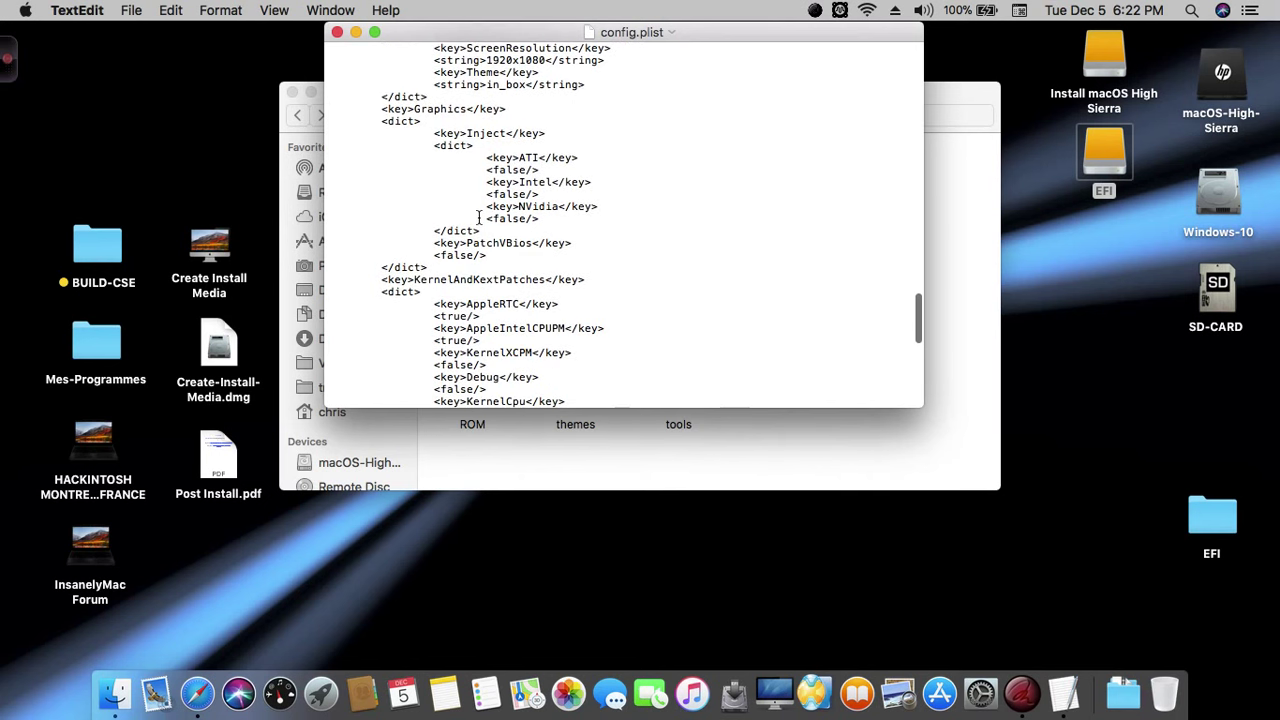
{"action": "left_click_drag", "start_coordinate": [492, 194], "coordinate": [520, 200]}
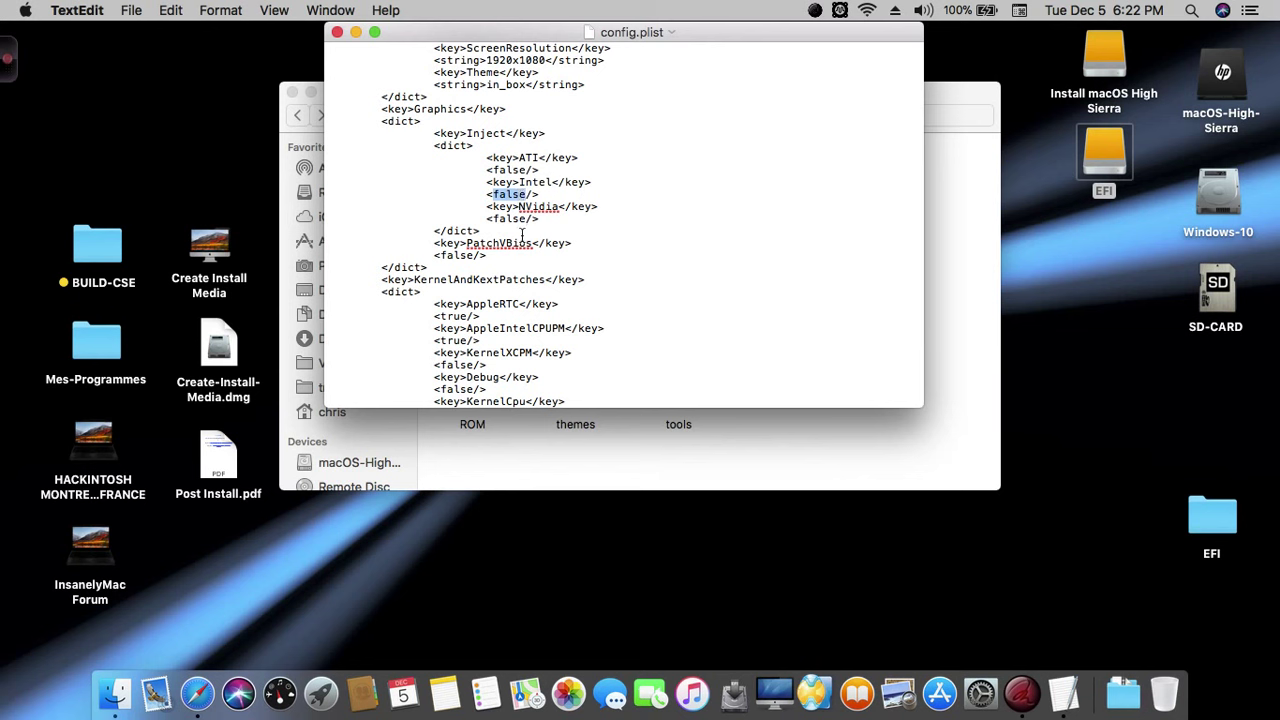
{"action": "type", "text": "tru"}
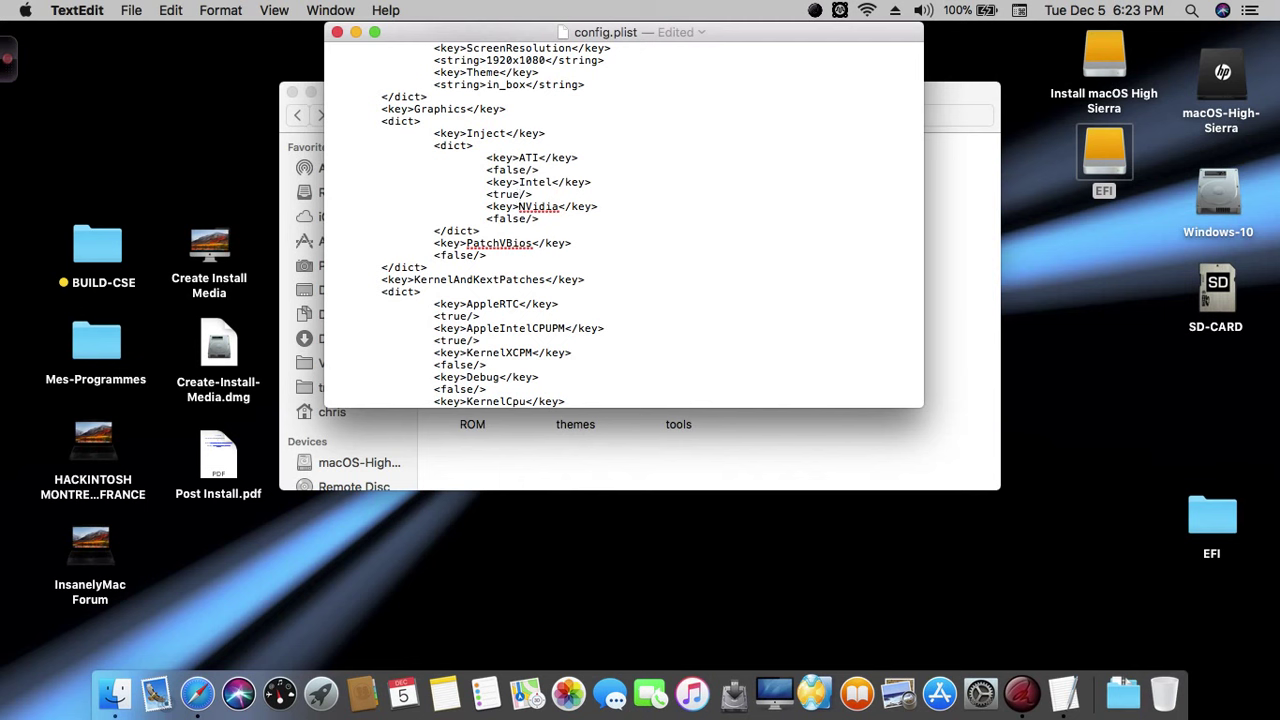
{"action": "left_click_drag", "start_coordinate": [493, 194], "coordinate": [519, 200]}
{"action": "left_click", "coordinate": [628, 184]}
Save and close config.plist, accepting the lack of permanent version storage, and close the CLOVER folder window.
{"action": "left_click", "coordinate": [130, 10]}
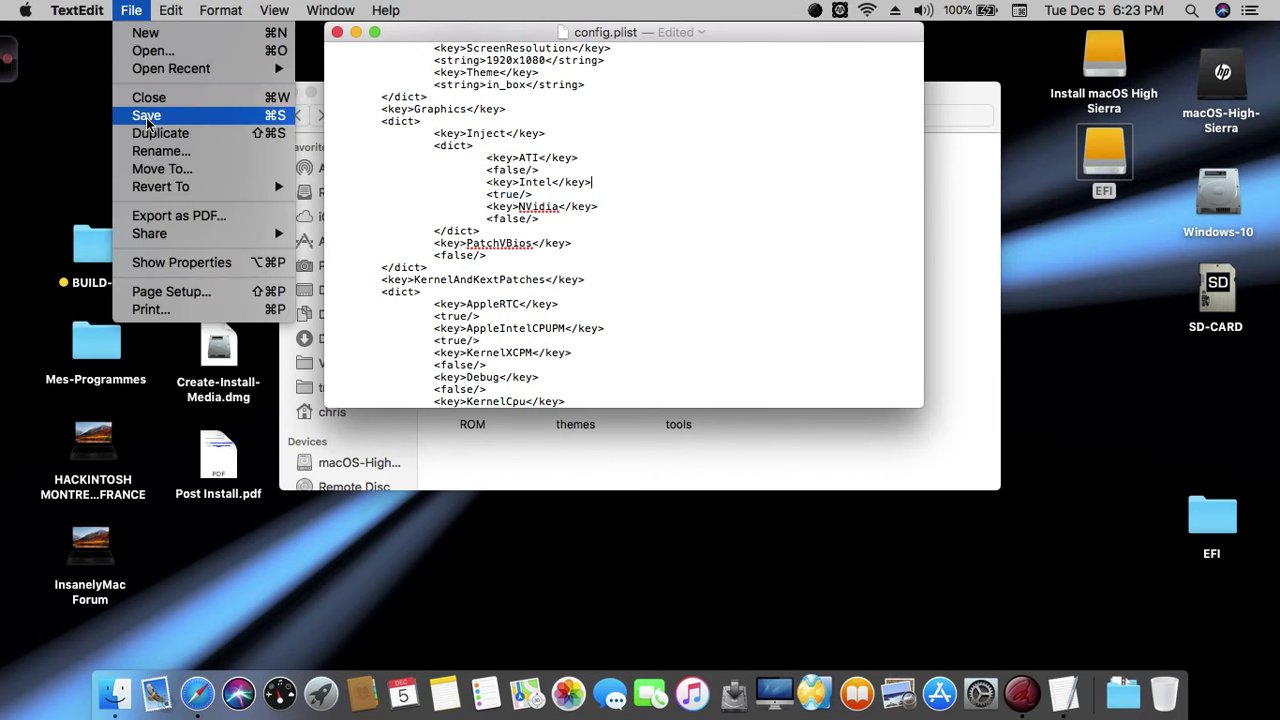
{"action": "left_click", "coordinate": [145, 114]}
{"action": "left_click", "coordinate": [814, 252]}
{"action": "left_click", "coordinate": [338, 34]}
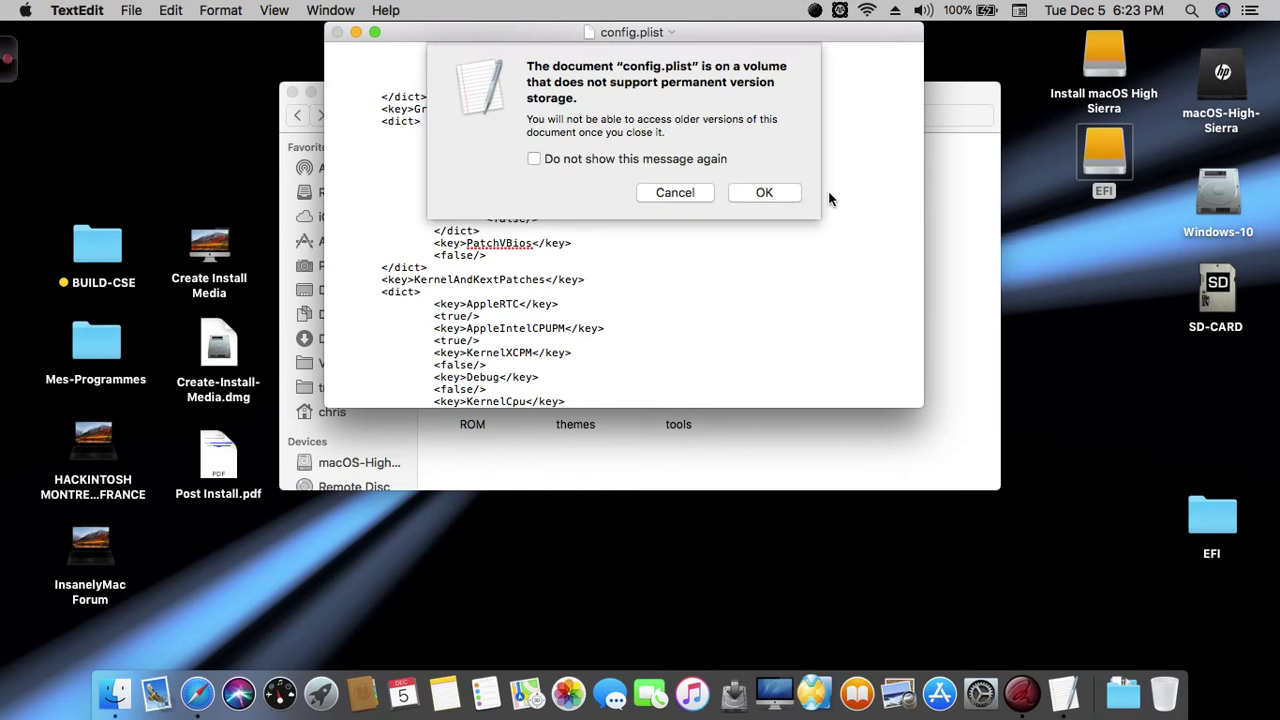
{"action": "left_click", "coordinate": [766, 193]}
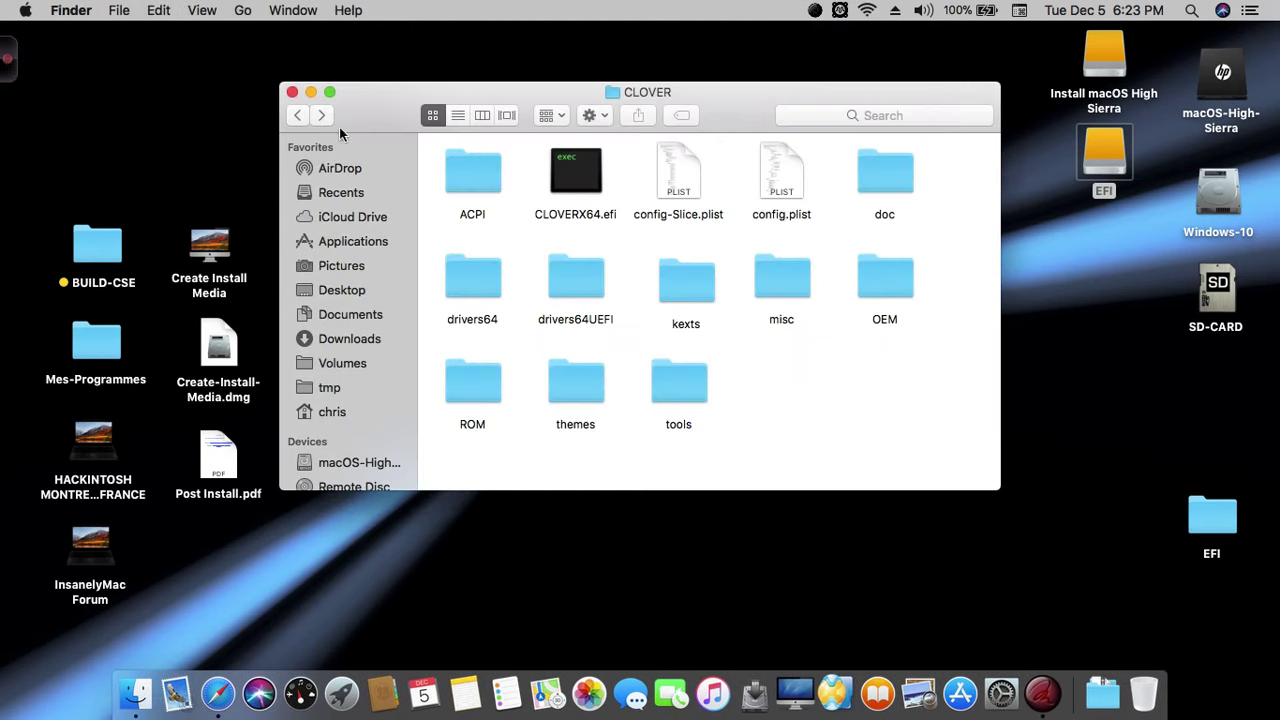
{"action": "left_click", "coordinate": [292, 92]}
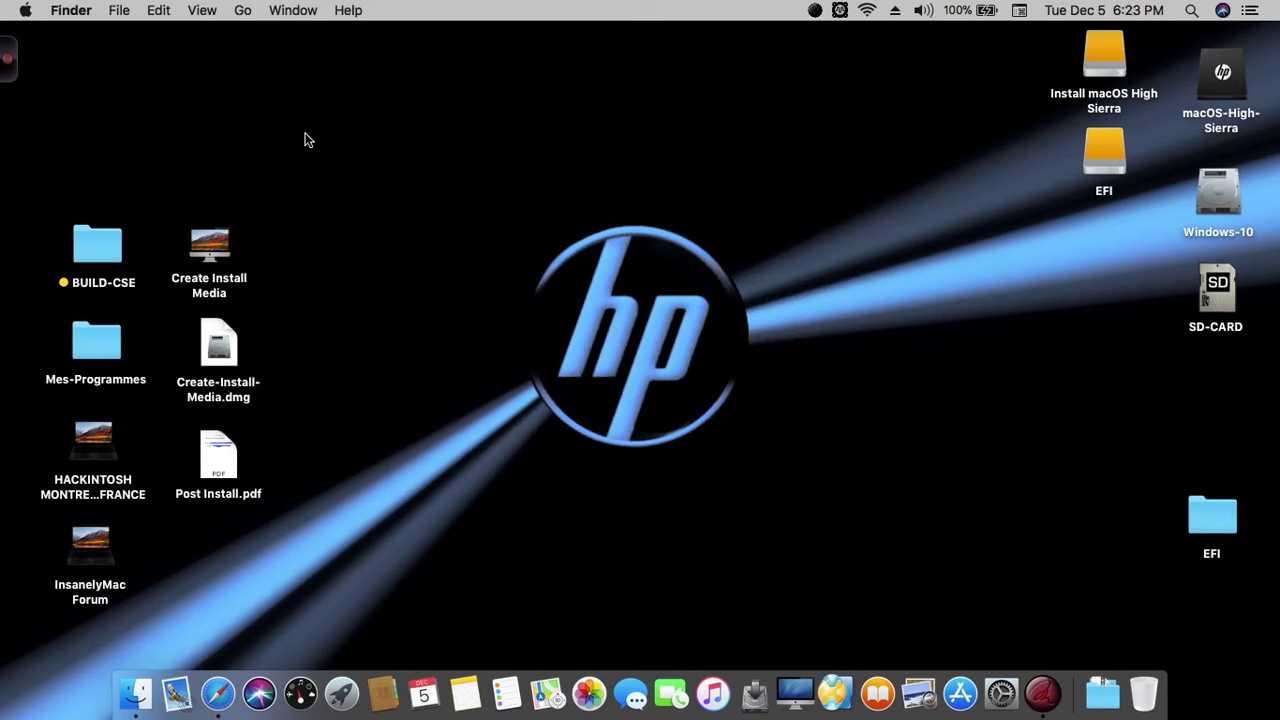
Open Post Install.pdf from the desktop, review its download text, and follow the English Post Install macOS High Sierra HP ProBook link.
{"action": "left_click", "coordinate": [209, 450]}
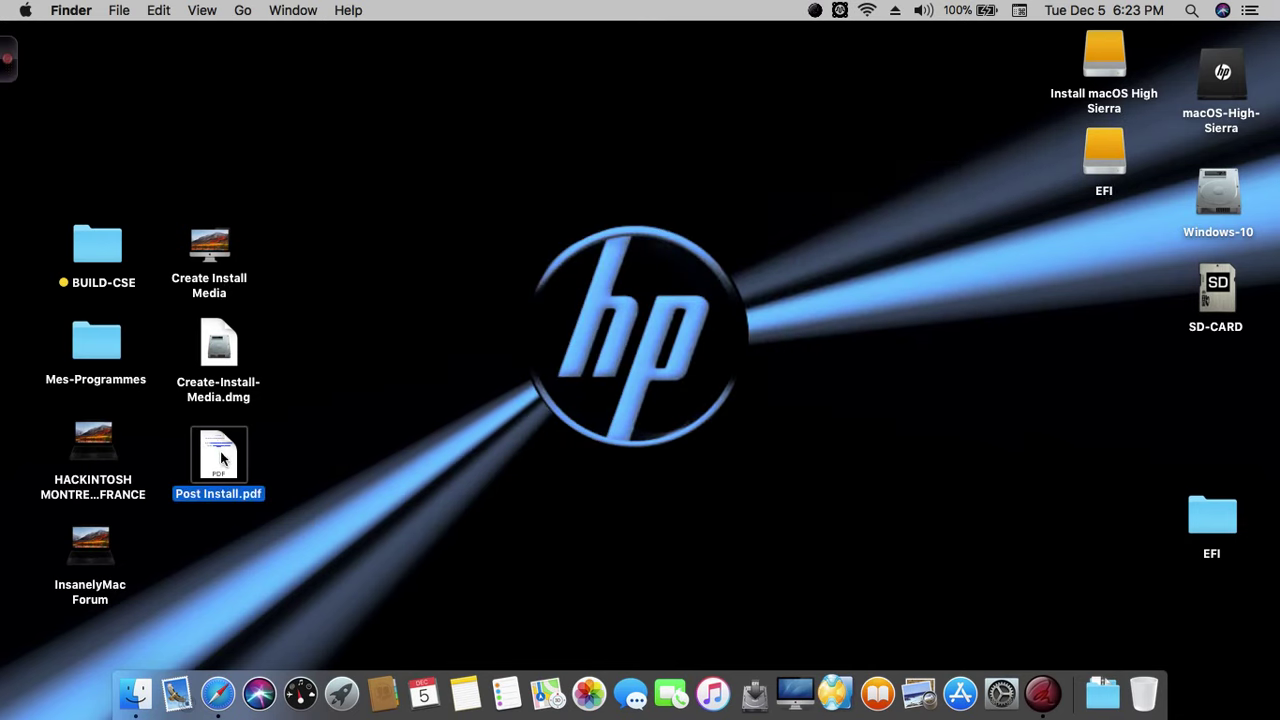
{"action": "double_click", "coordinate": [217, 456]}
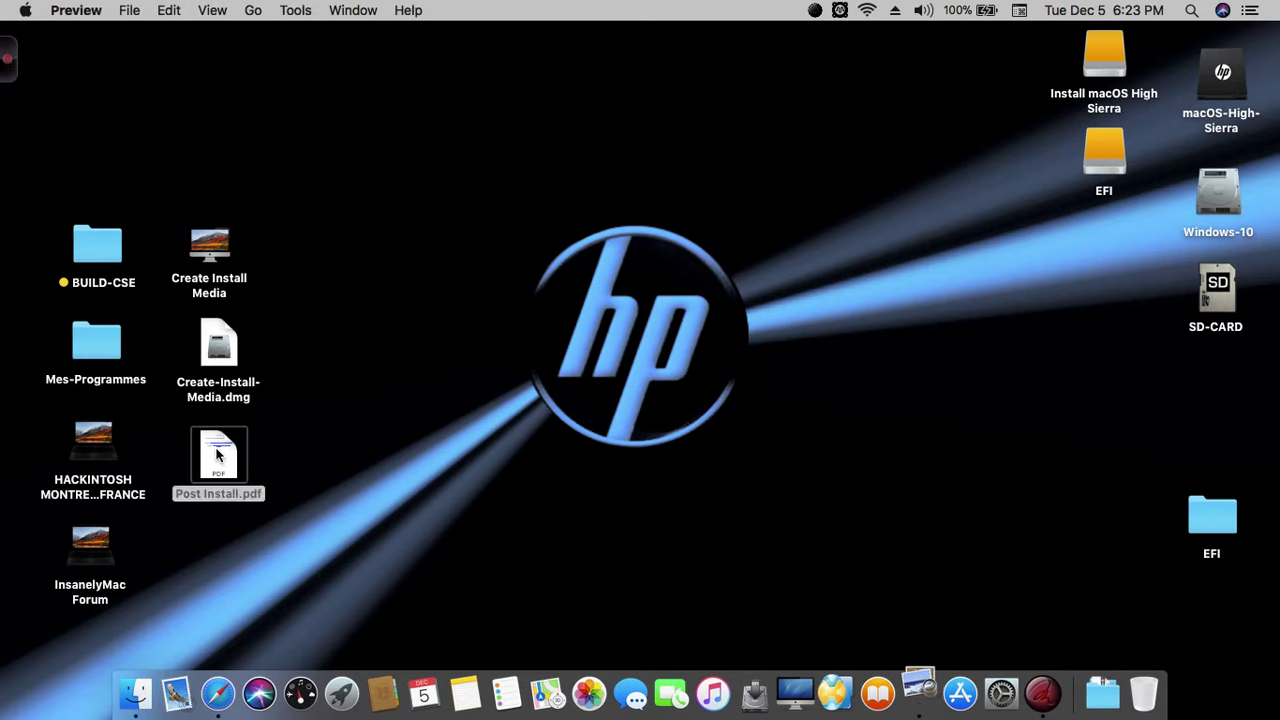
{"action": "left_click_drag", "start_coordinate": [430, 74], "coordinate": [523, 55]}
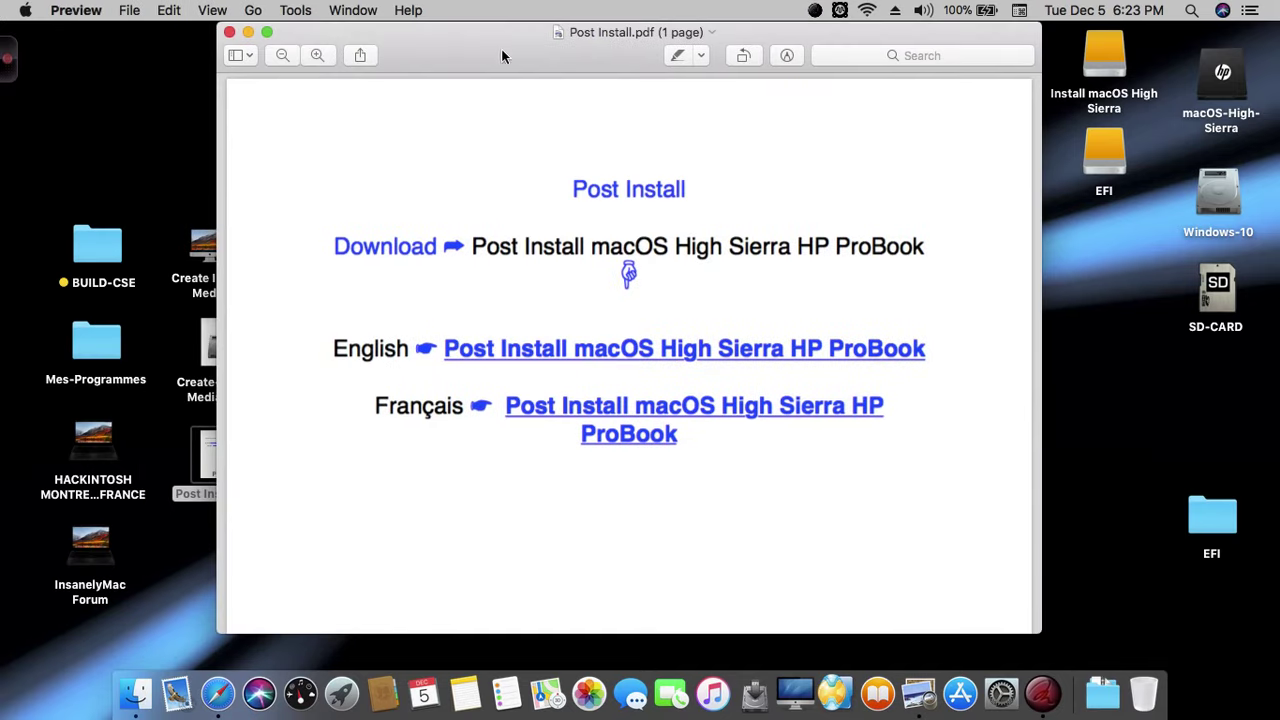
{"action": "left_click_drag", "start_coordinate": [571, 185], "coordinate": [716, 190]}
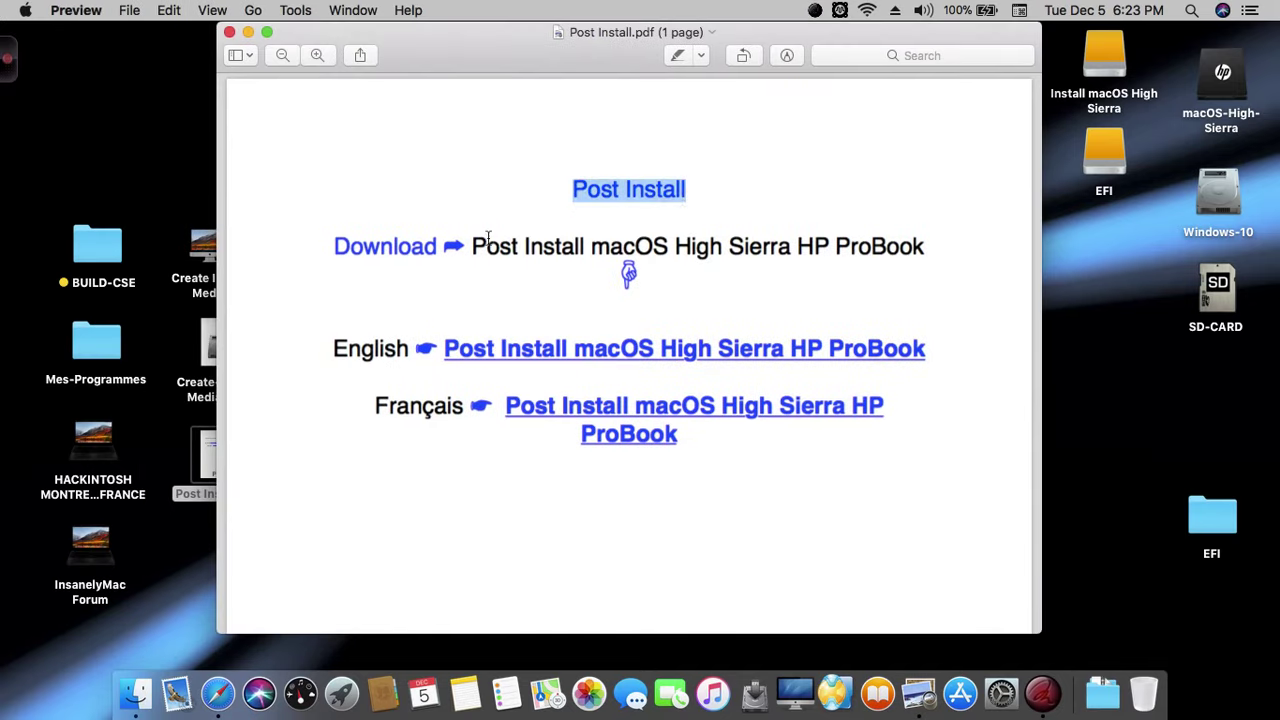
{"action": "left_click_drag", "start_coordinate": [326, 247], "coordinate": [943, 261]}
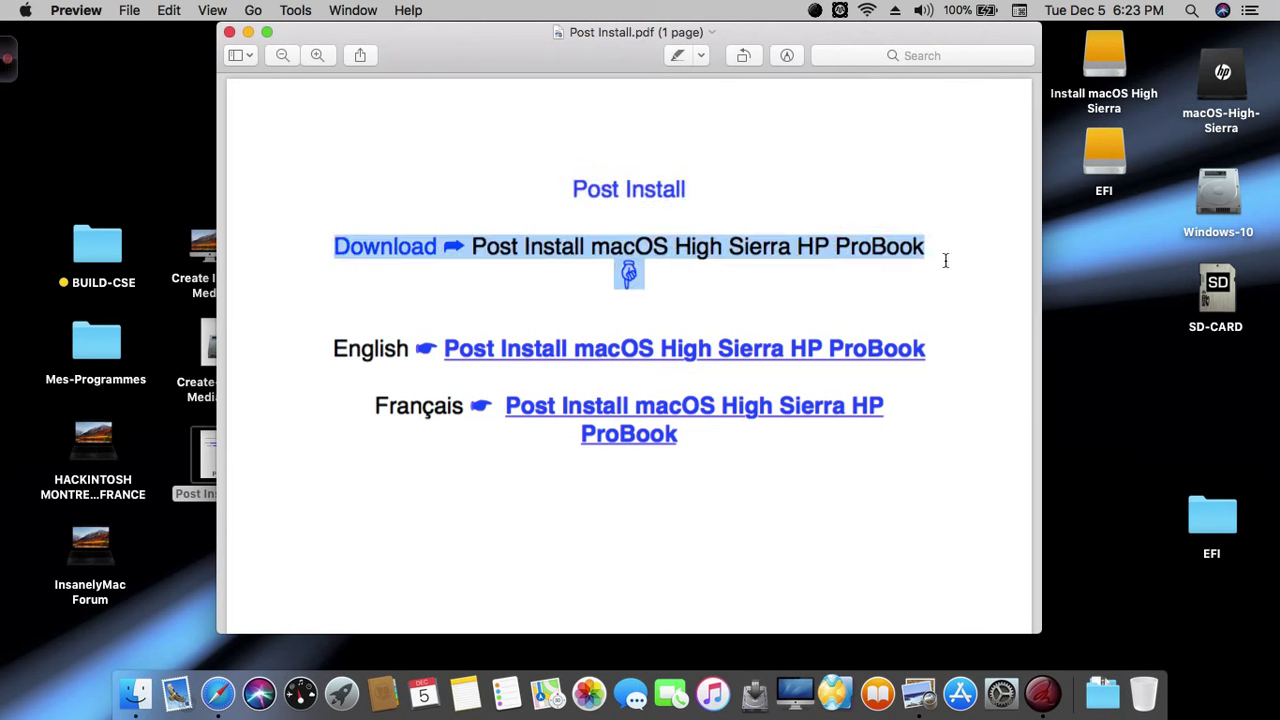
{"action": "left_click_drag", "start_coordinate": [331, 340], "coordinate": [1012, 336]}
{"action": "left_click", "coordinate": [983, 355]}
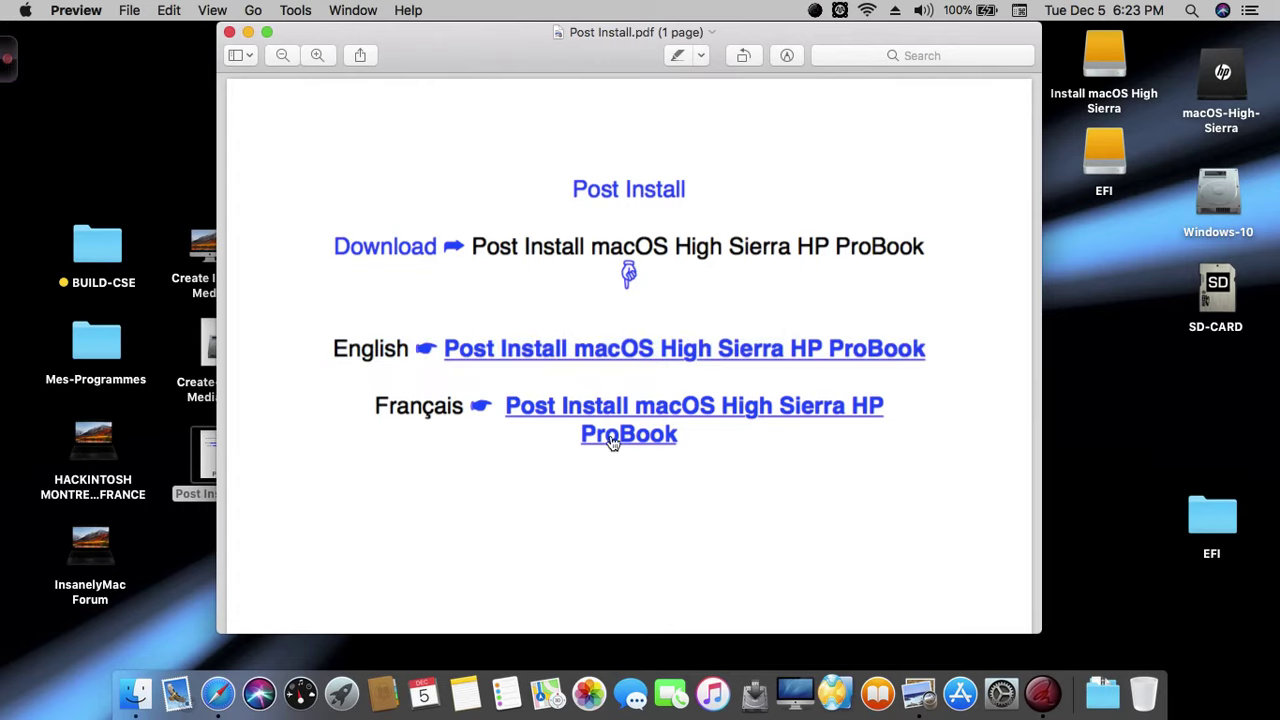
{"action": "left_click", "coordinate": [499, 355]}
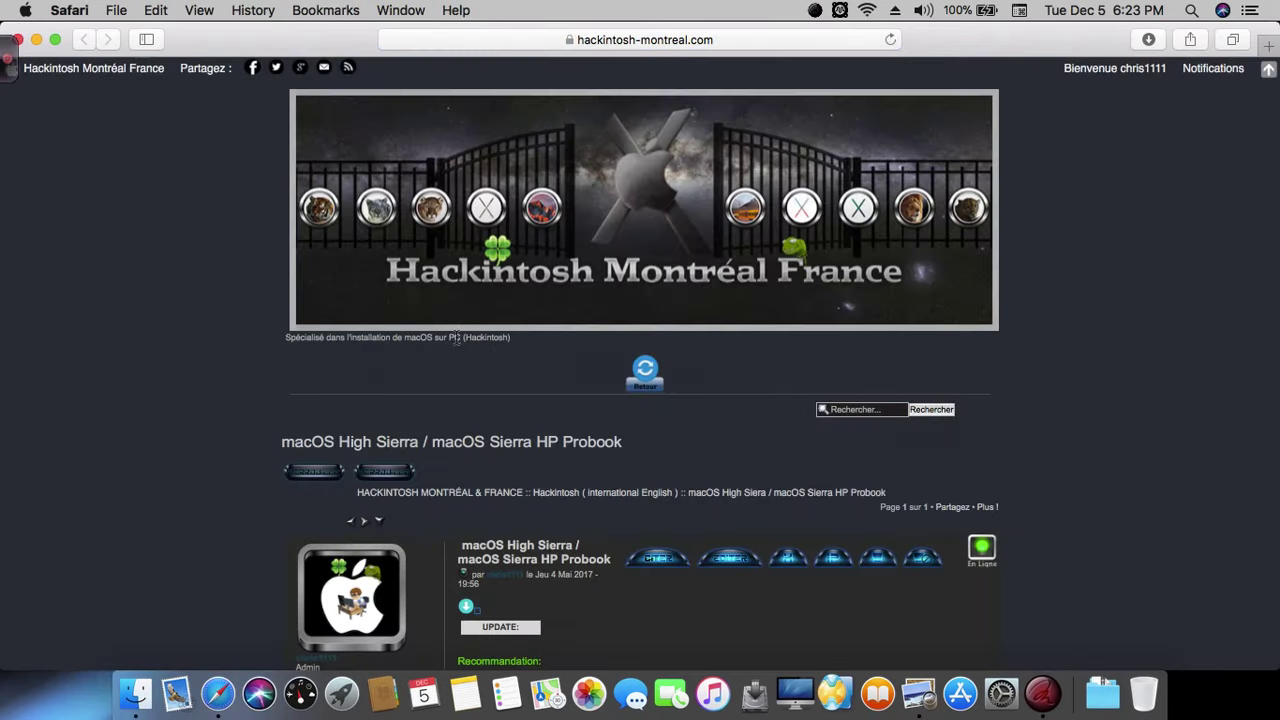
Follow the macOS High Sierra HP Probook post-installer download link in the English forum topic.
{"action": "scroll", "coordinate": [494, 350], "scroll_direction": "down", "scroll_amount": 4}
{"action": "scroll", "coordinate": [455, 341], "scroll_direction": "down", "scroll_amount": 5}
{"action": "scroll", "coordinate": [455, 341], "scroll_direction": "down", "scroll_amount": 15}
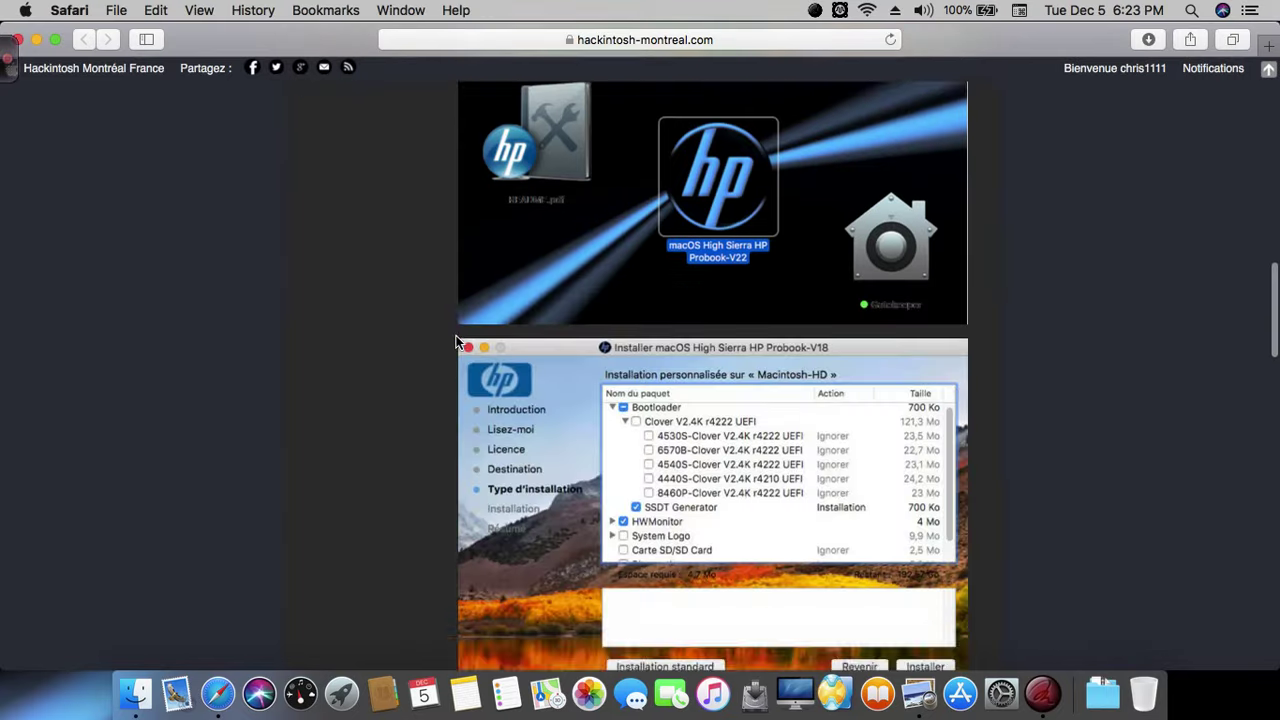
{"action": "scroll", "coordinate": [359, 262], "scroll_direction": "up", "scroll_amount": 3}
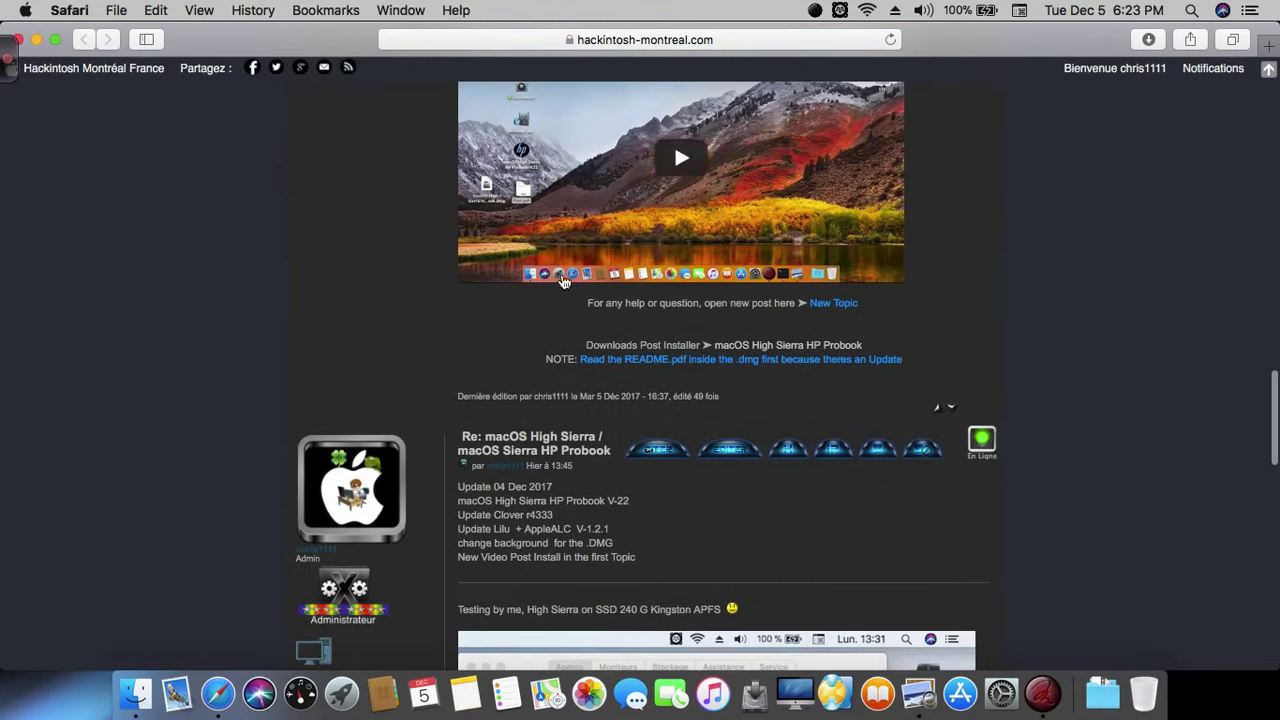
{"action": "left_click", "coordinate": [770, 345]}
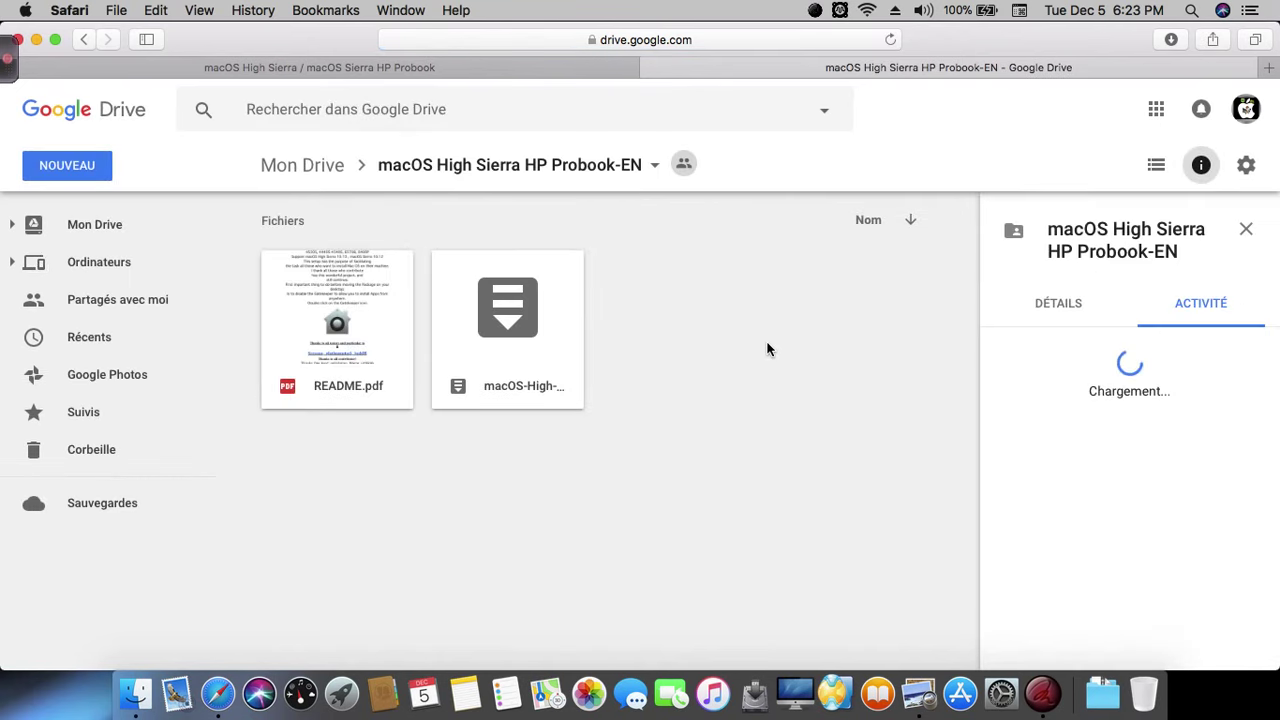
Download macOS-High-Sierra-HP-Probook.dmg.zip from the macOS High Sierra HP Probook-EN Drive folder and close the browser window.
{"action": "left_click", "coordinate": [522, 305]}
{"action": "double_click", "coordinate": [522, 305]}
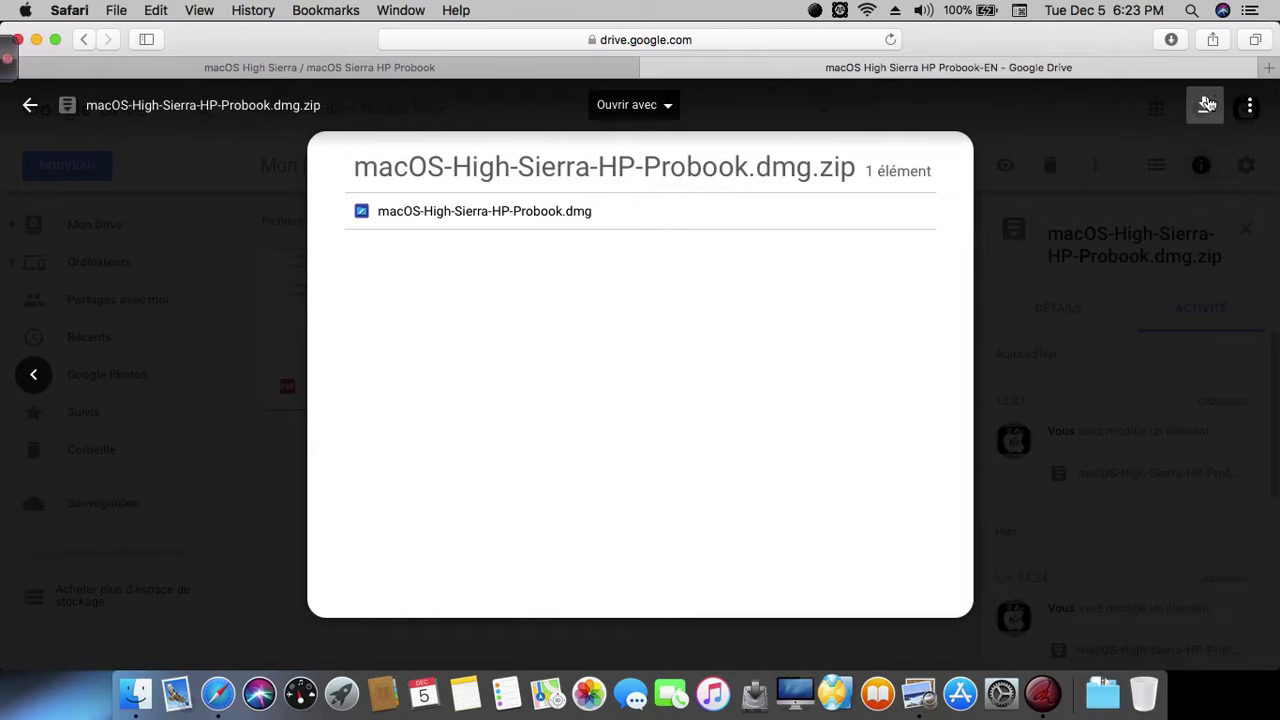
{"action": "left_click", "coordinate": [1207, 104]}
{"action": "left_click", "coordinate": [727, 435]}
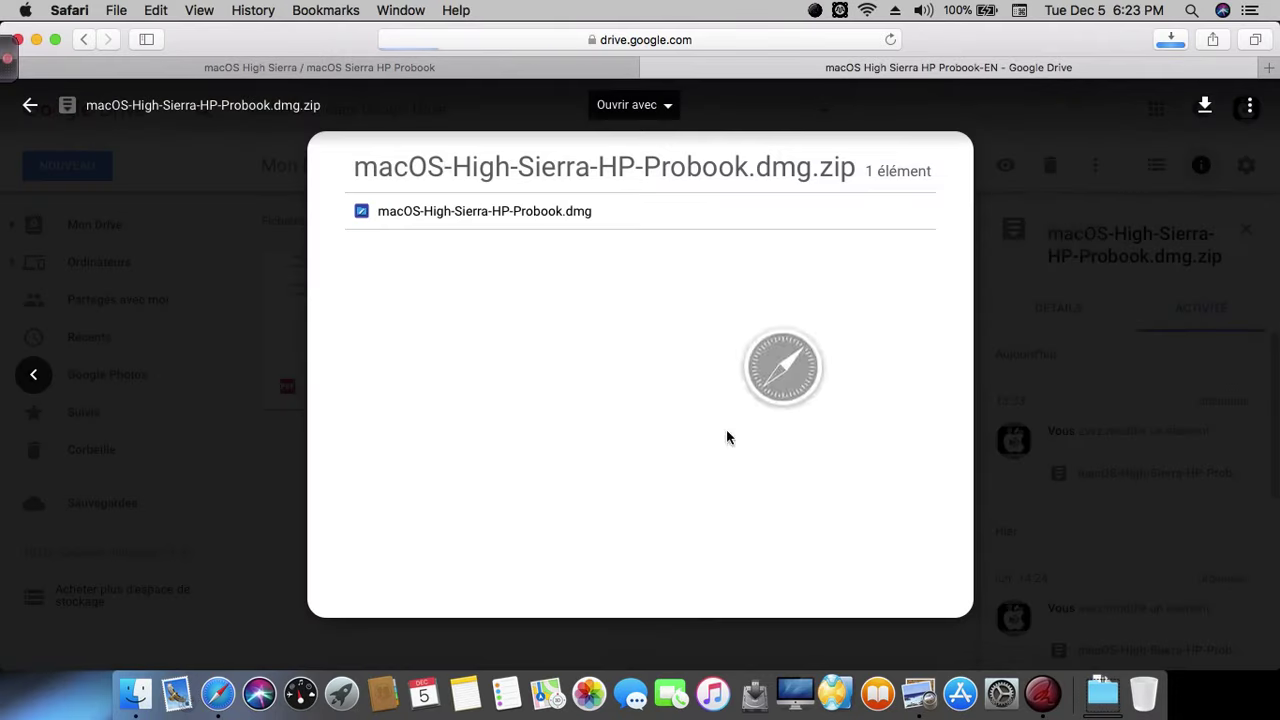
{"action": "left_click", "coordinate": [110, 67]}
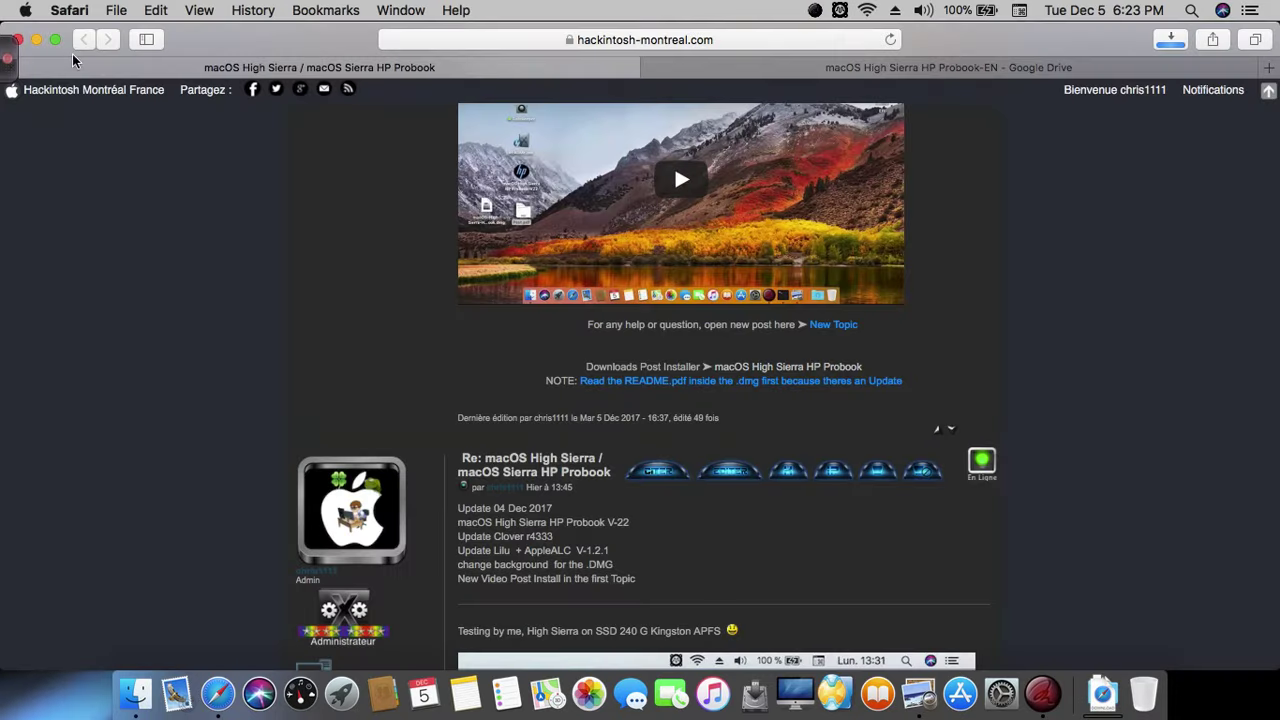
{"action": "left_click", "coordinate": [19, 40]}
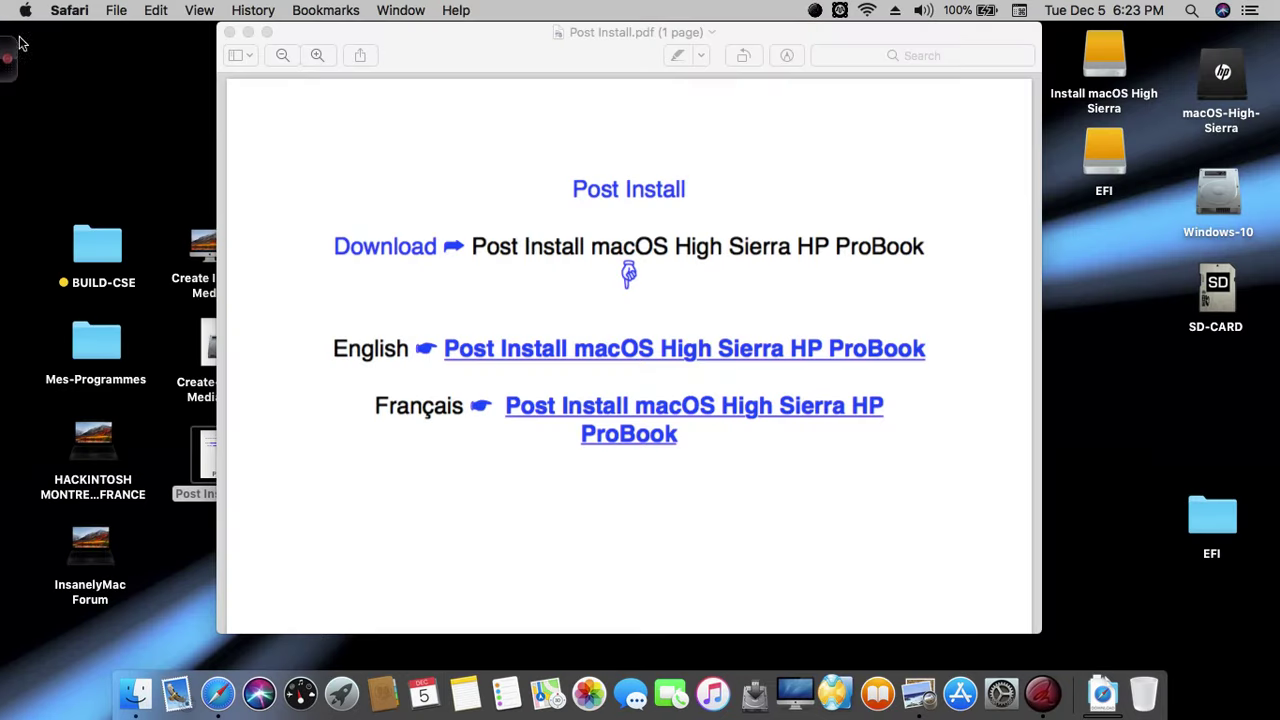
Follow the Français Post Install macOS High Sierra HP ProBook link in Post Install.pdf.
{"action": "left_click", "coordinate": [482, 208]}
{"action": "left_click_drag", "start_coordinate": [370, 406], "coordinate": [947, 399]}
{"action": "left_click", "coordinate": [806, 414]}
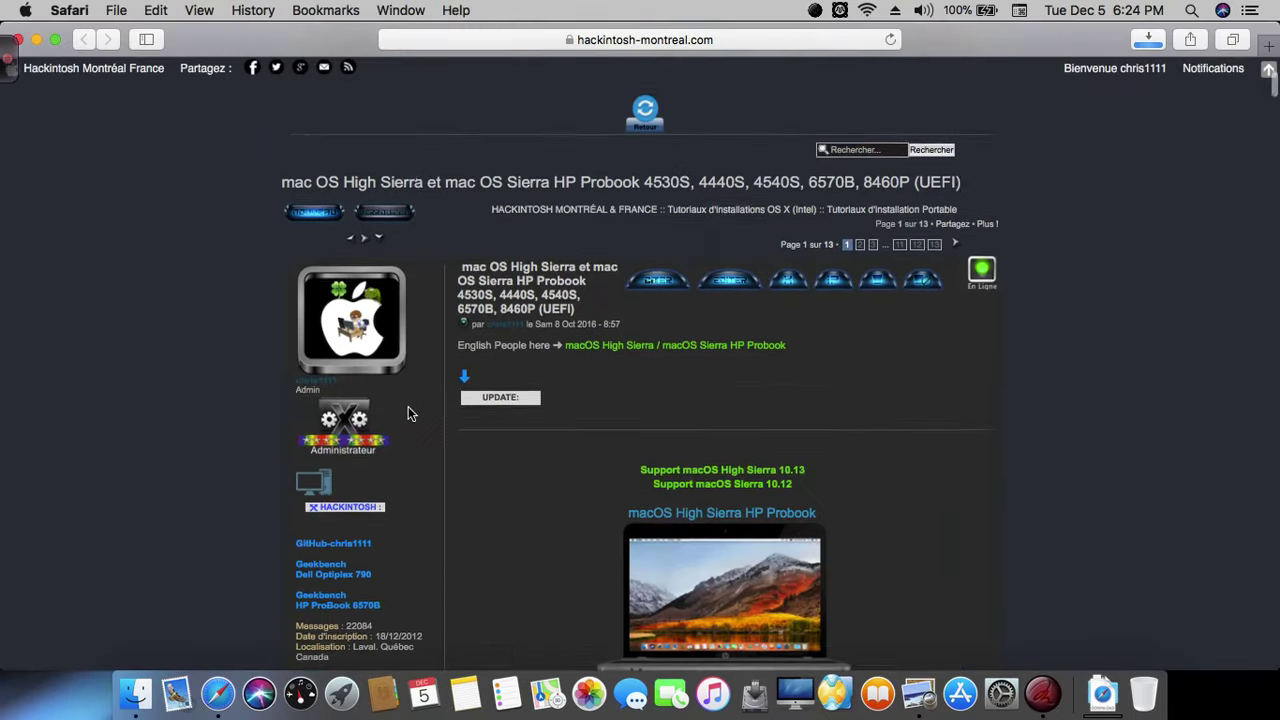
Follow the macOS High Sierra HP Probook download link in the French topic's macOS Sierra 10.12 section and select the archive in Drive.
{"action": "scroll", "coordinate": [408, 406], "scroll_direction": "down", "scroll_amount": 15}
{"action": "scroll", "coordinate": [431, 398], "scroll_direction": "down", "scroll_amount": 6}
{"action": "scroll", "coordinate": [429, 393], "scroll_direction": "up", "scroll_amount": 2}
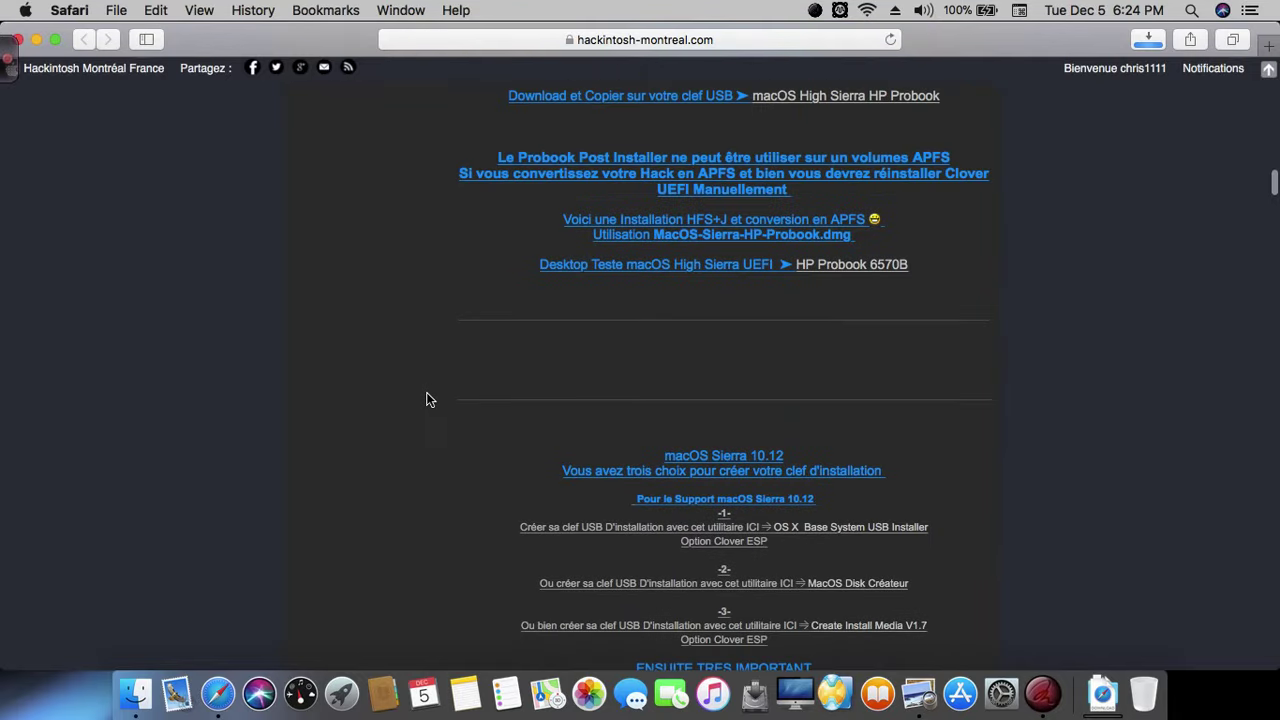
{"action": "scroll", "coordinate": [424, 398], "scroll_direction": "down", "scroll_amount": 10}
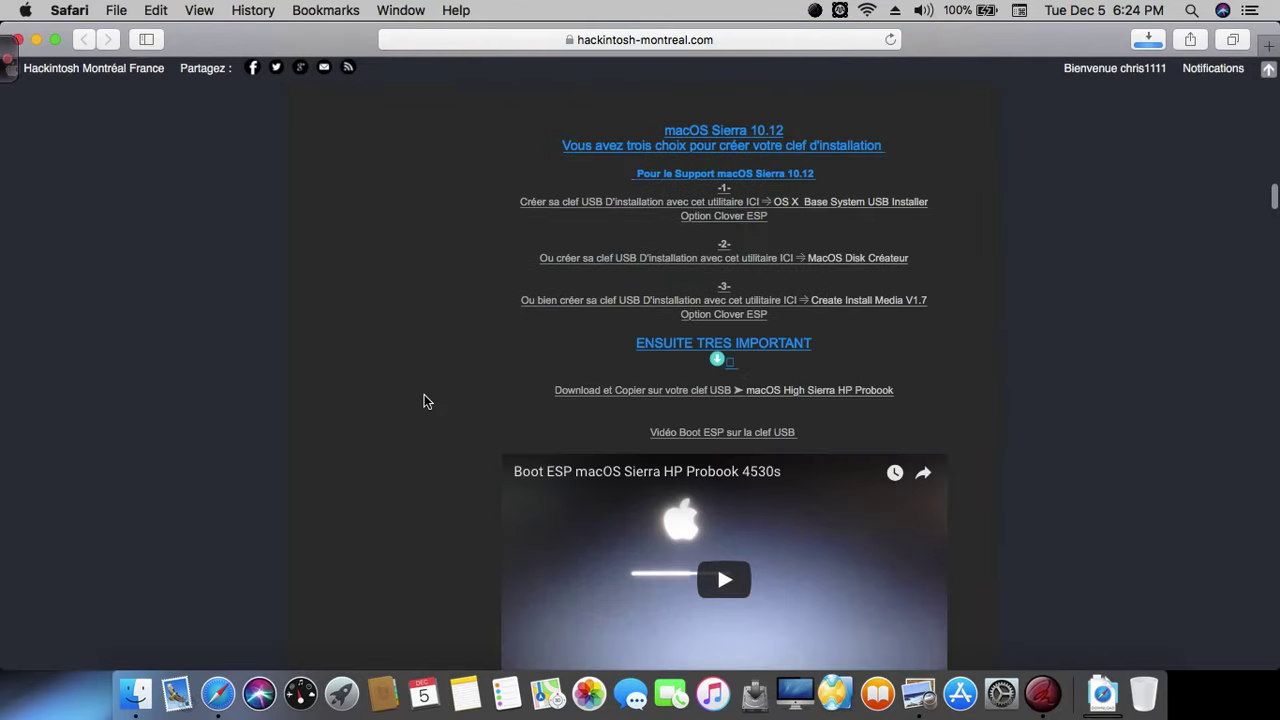
{"action": "scroll", "coordinate": [424, 401], "scroll_direction": "up", "scroll_amount": 7}
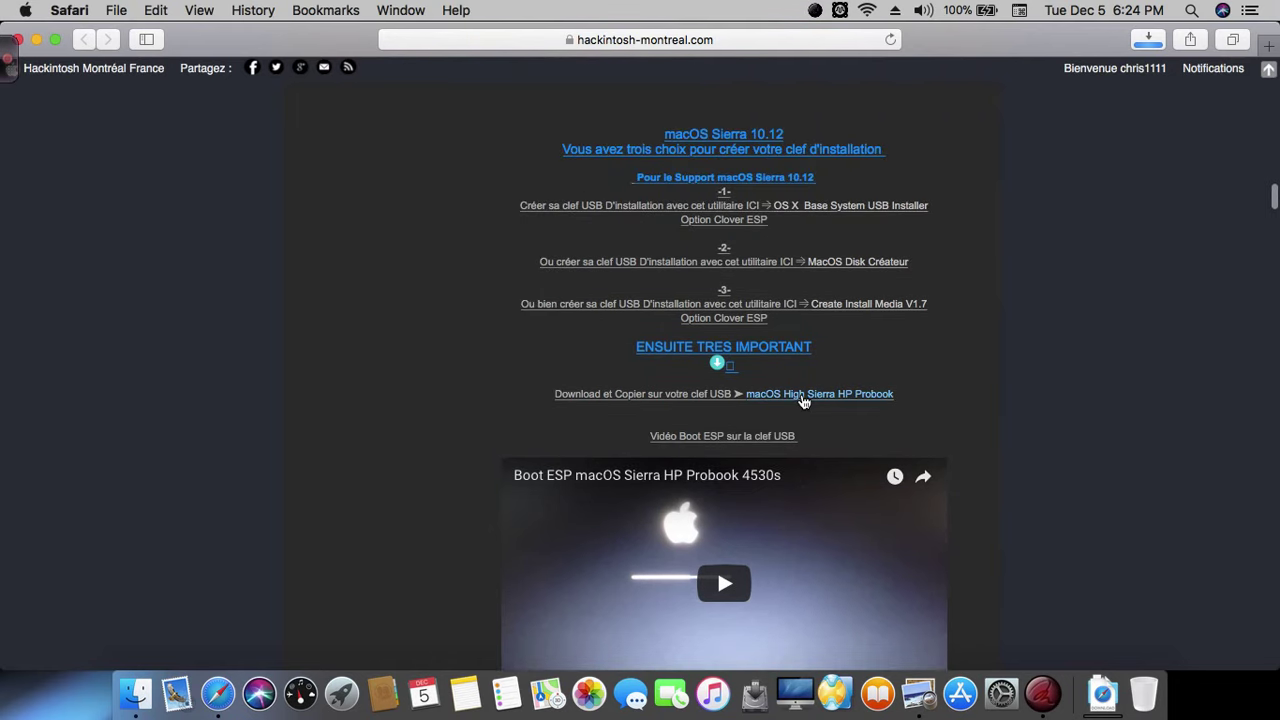
{"action": "left_click", "coordinate": [830, 398]}
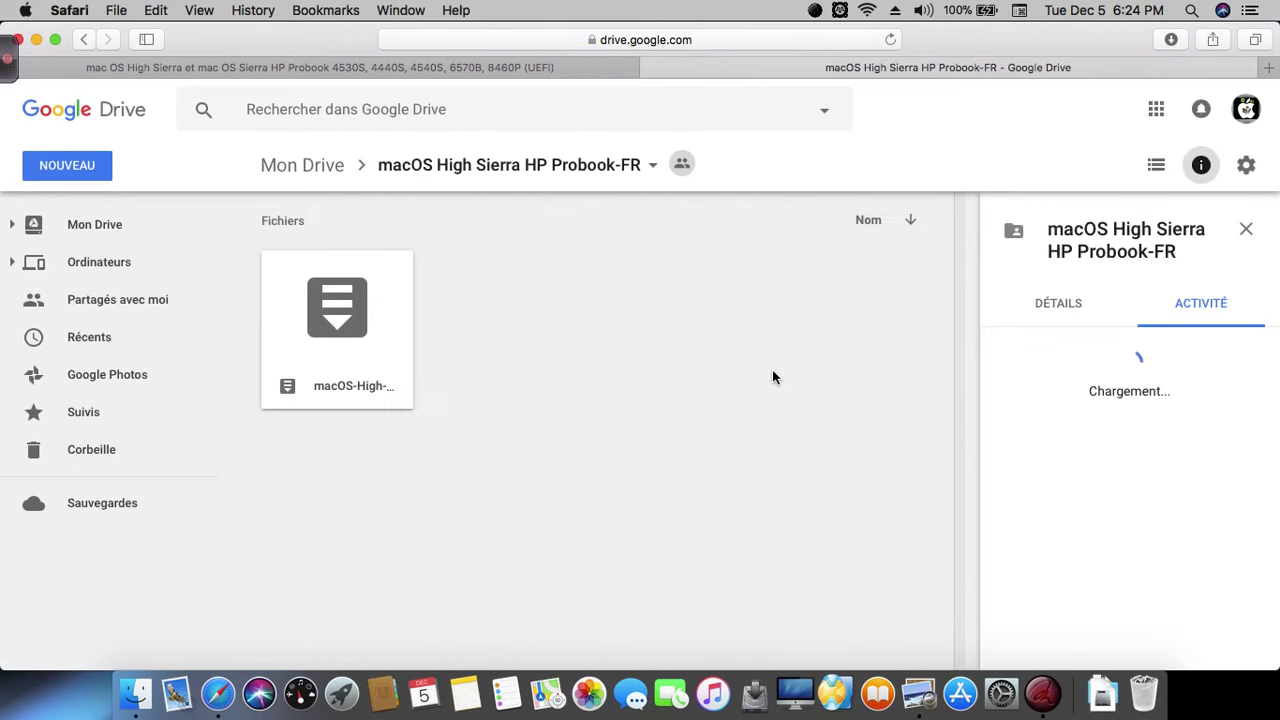
{"action": "left_click", "coordinate": [332, 323]}
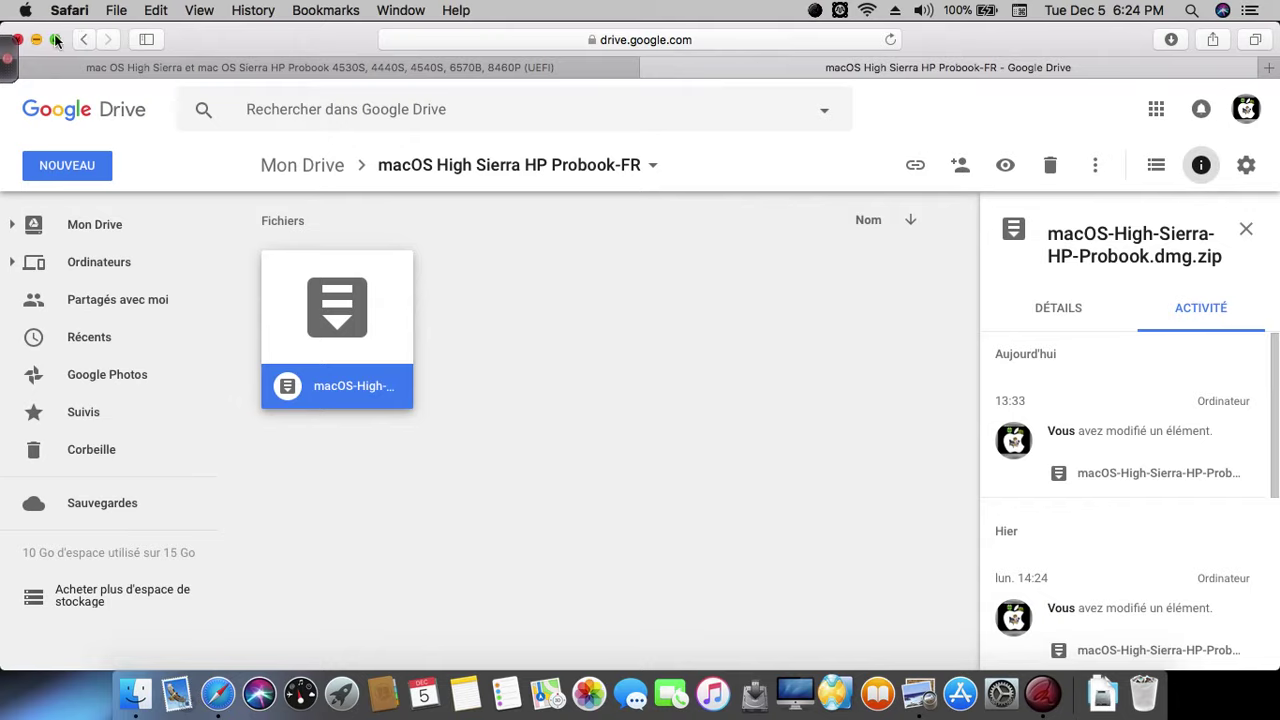
Close the browser window and the Post Install.pdf document.
{"action": "left_click", "coordinate": [17, 39]}
{"action": "left_click", "coordinate": [443, 68]}
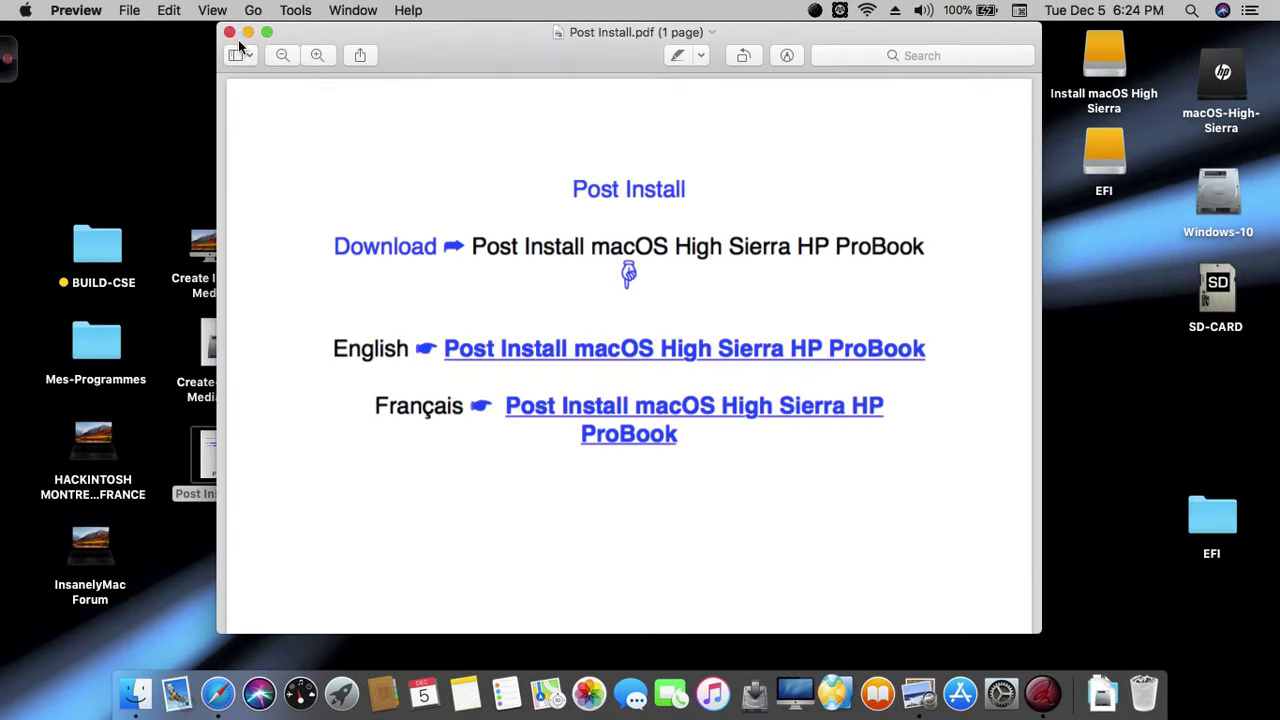
{"action": "left_click", "coordinate": [227, 56]}
Move the downloaded macOS High Sierra HP Probook disk image from the Downloads folder to the desktop and close the folder window.
{"action": "left_click", "coordinate": [143, 662]}
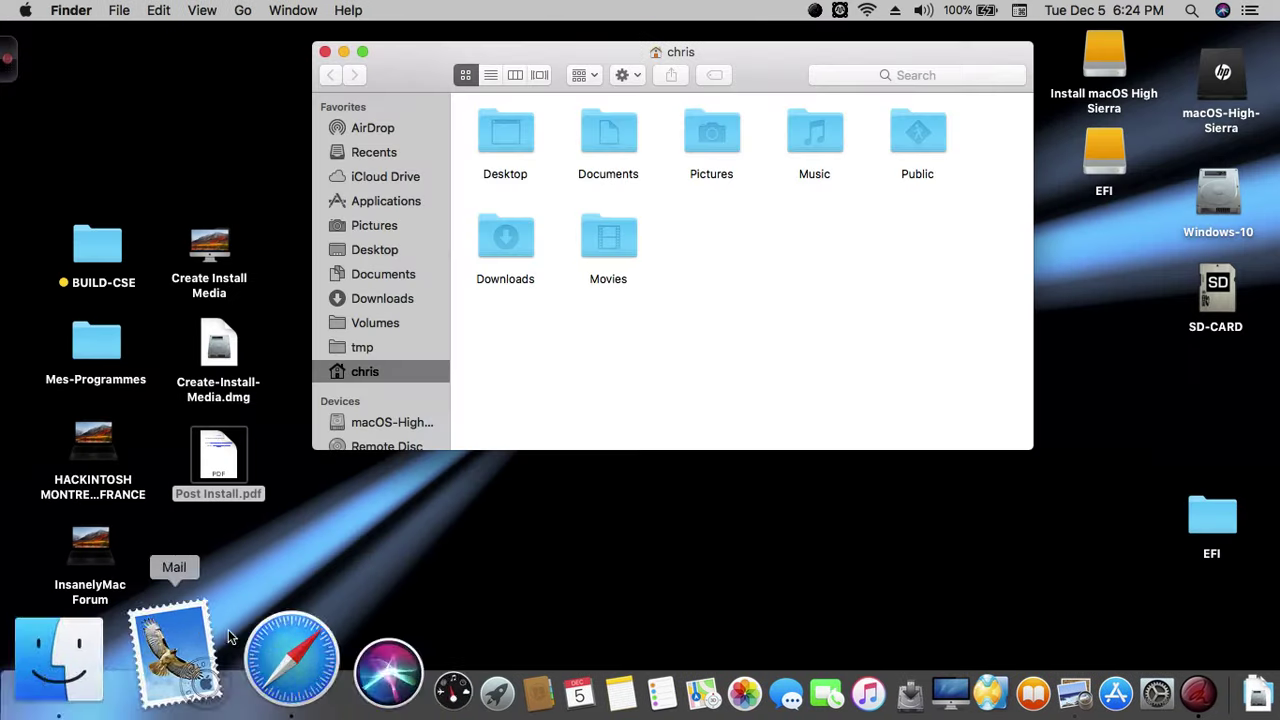
{"action": "left_click", "coordinate": [385, 298]}
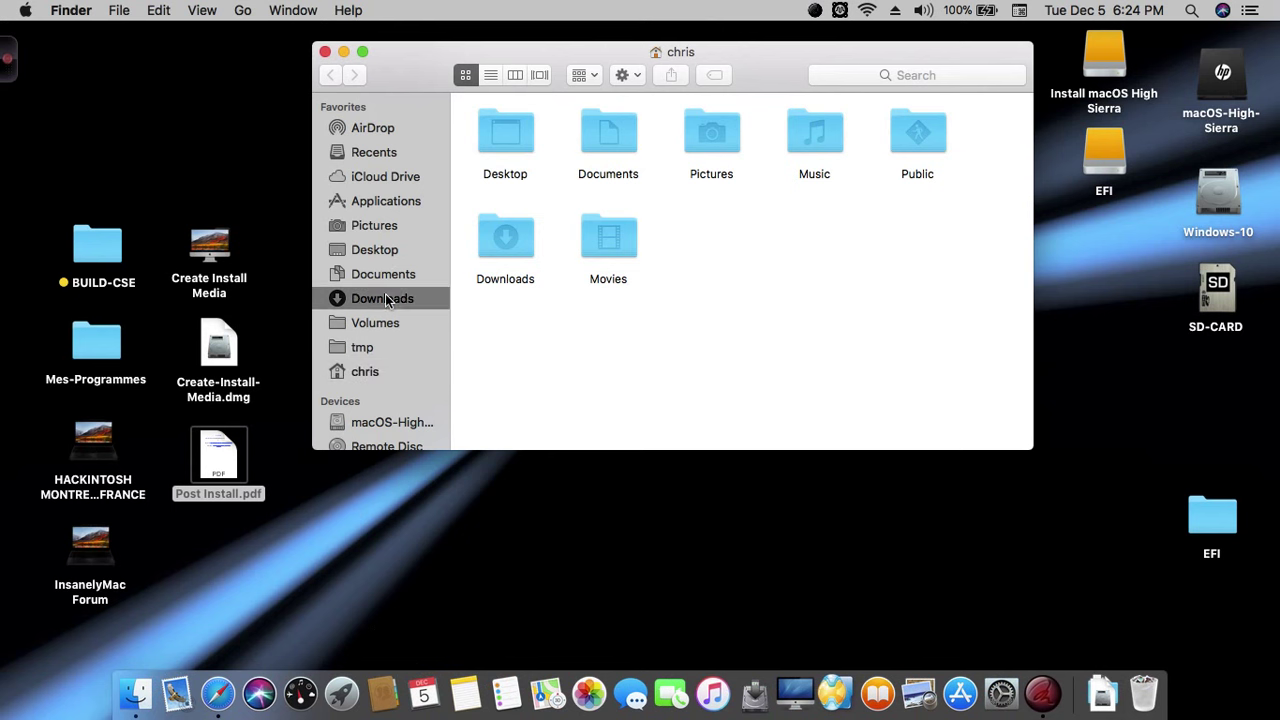
{"action": "left_click_drag", "start_coordinate": [918, 258], "coordinate": [205, 115]}
{"action": "left_click", "coordinate": [325, 52]}
{"action": "left_click", "coordinate": [372, 151]}
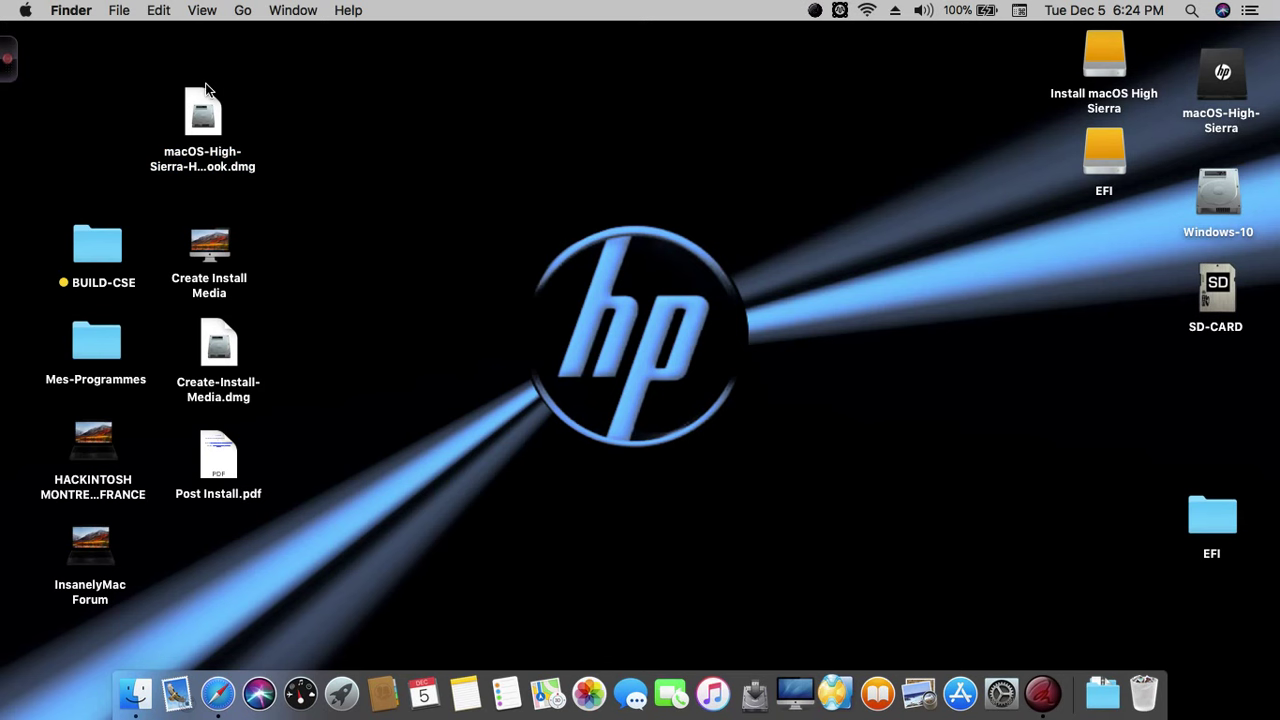
Mount the macOS High Sierra HP Probook disk image, check the macOS High Sierra HP Probook-V22 installer inside, and eject the image.
{"action": "double_click", "coordinate": [191, 116]}
{"action": "left_click", "coordinate": [894, 456]}
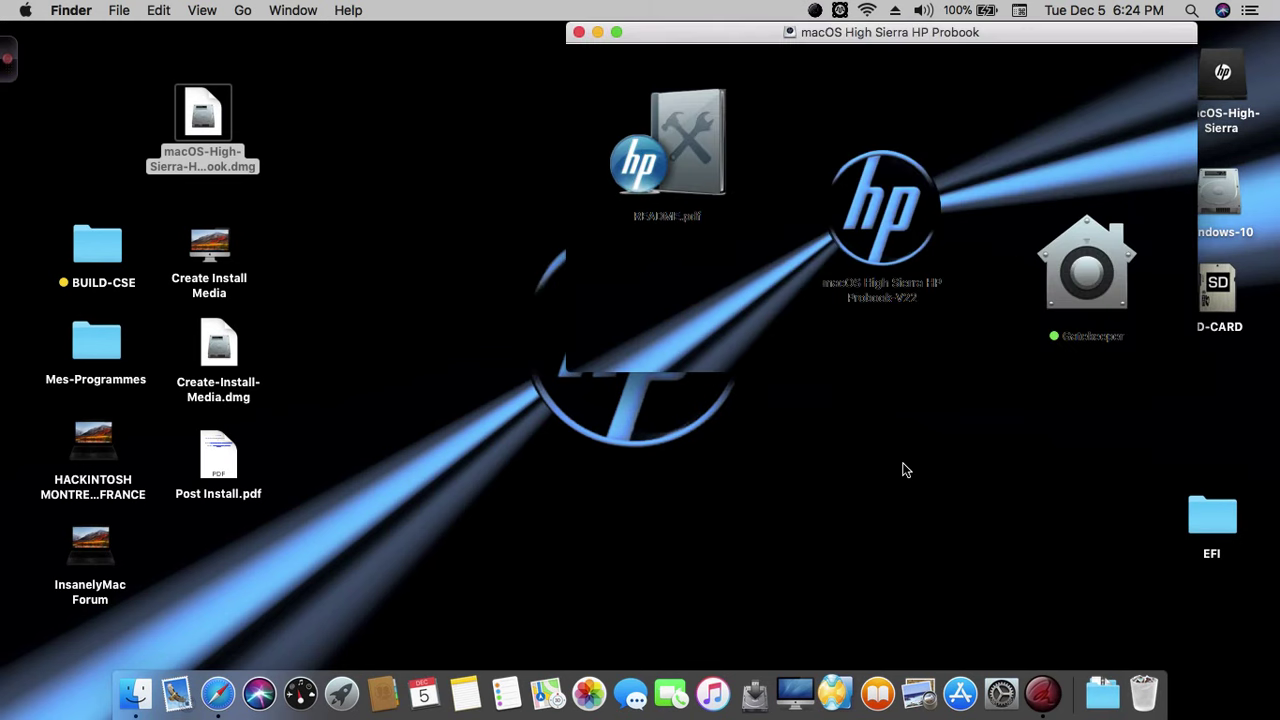
{"action": "left_click", "coordinate": [918, 276]}
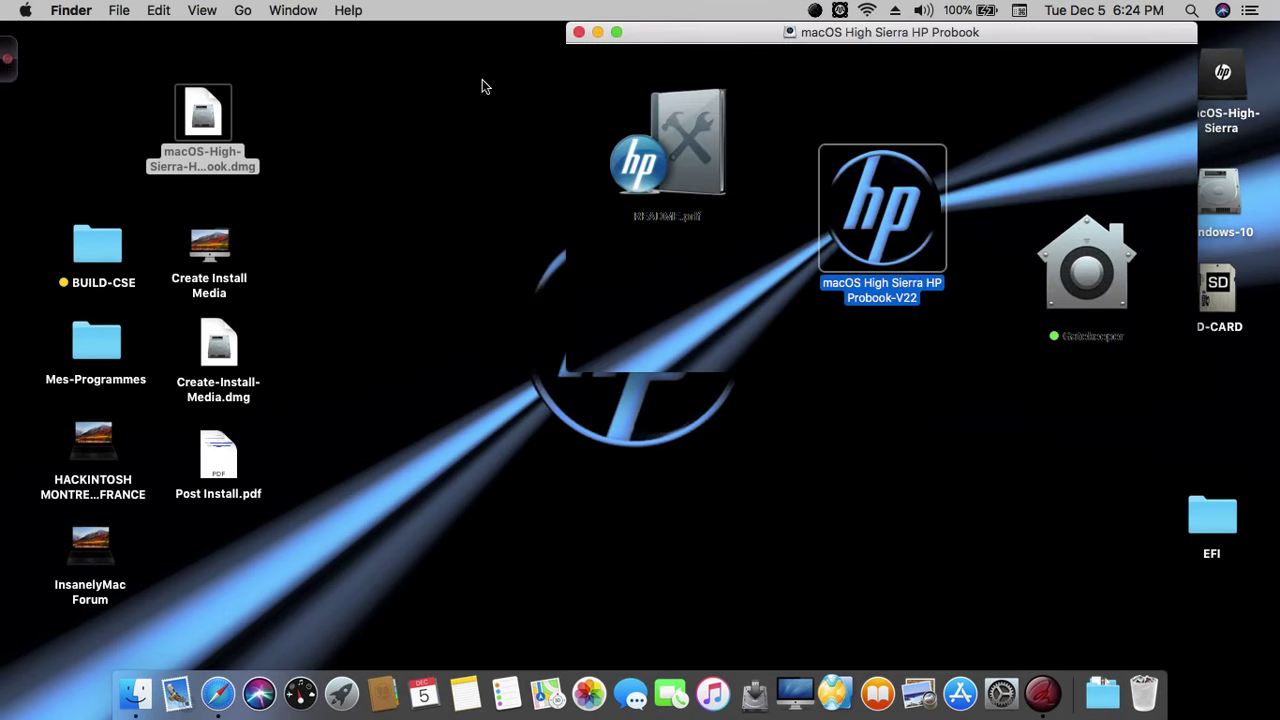
{"action": "left_click", "coordinate": [578, 33]}
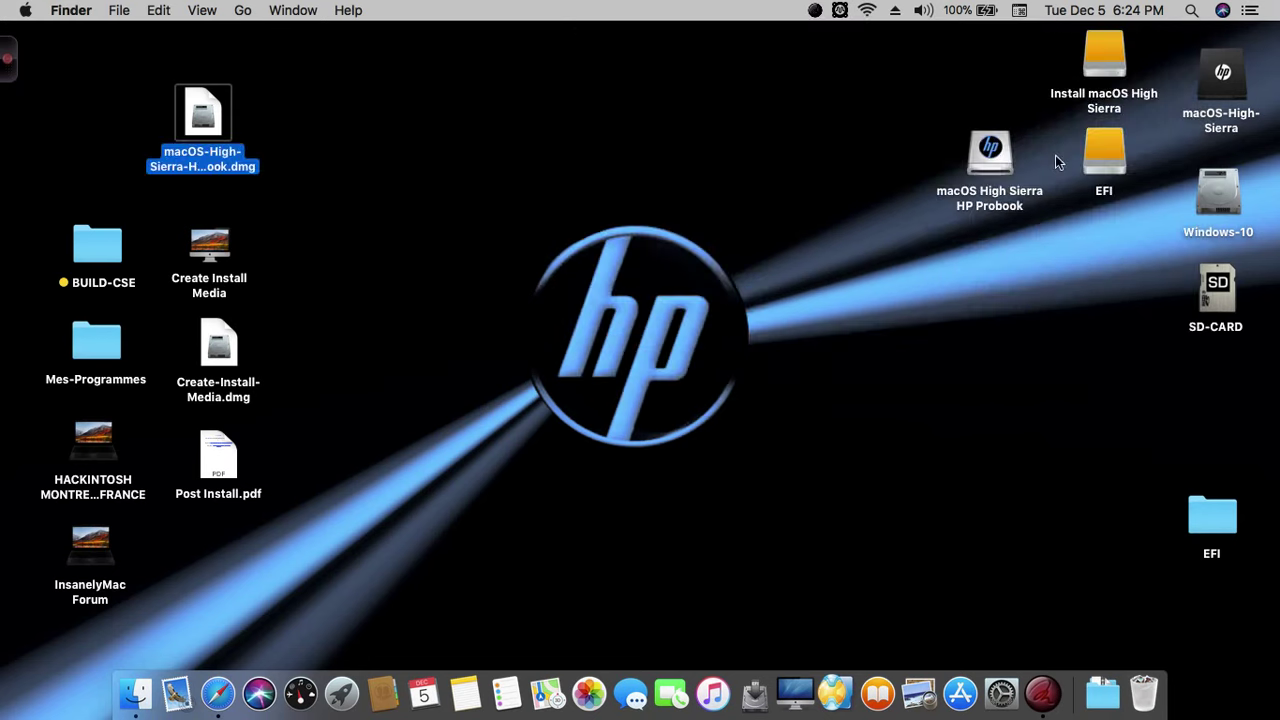
{"action": "right_click", "coordinate": [1007, 150]}
{"action": "left_click", "coordinate": [768, 186]}
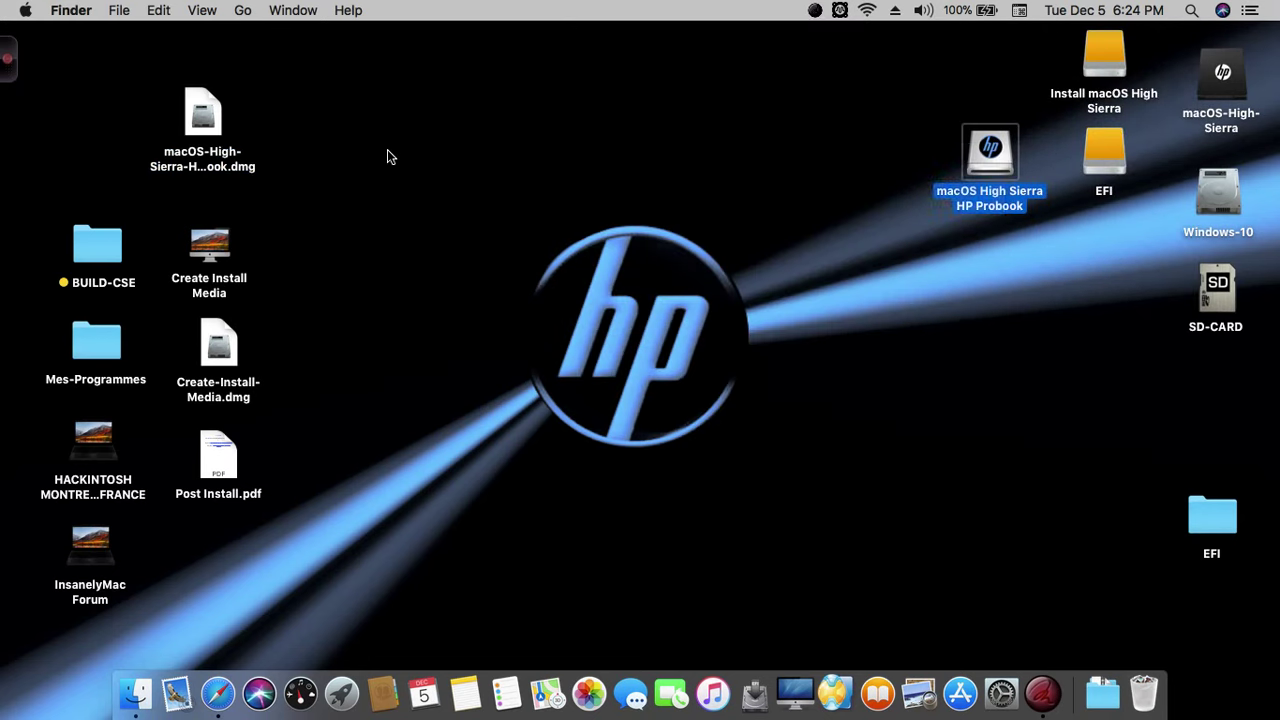
Copy the HP Probook disk image to the Install macOS High Sierra volume, check it there, and close the volume window.
{"action": "left_click_drag", "start_coordinate": [205, 115], "coordinate": [1105, 62]}
{"action": "double_click", "coordinate": [1099, 45]}
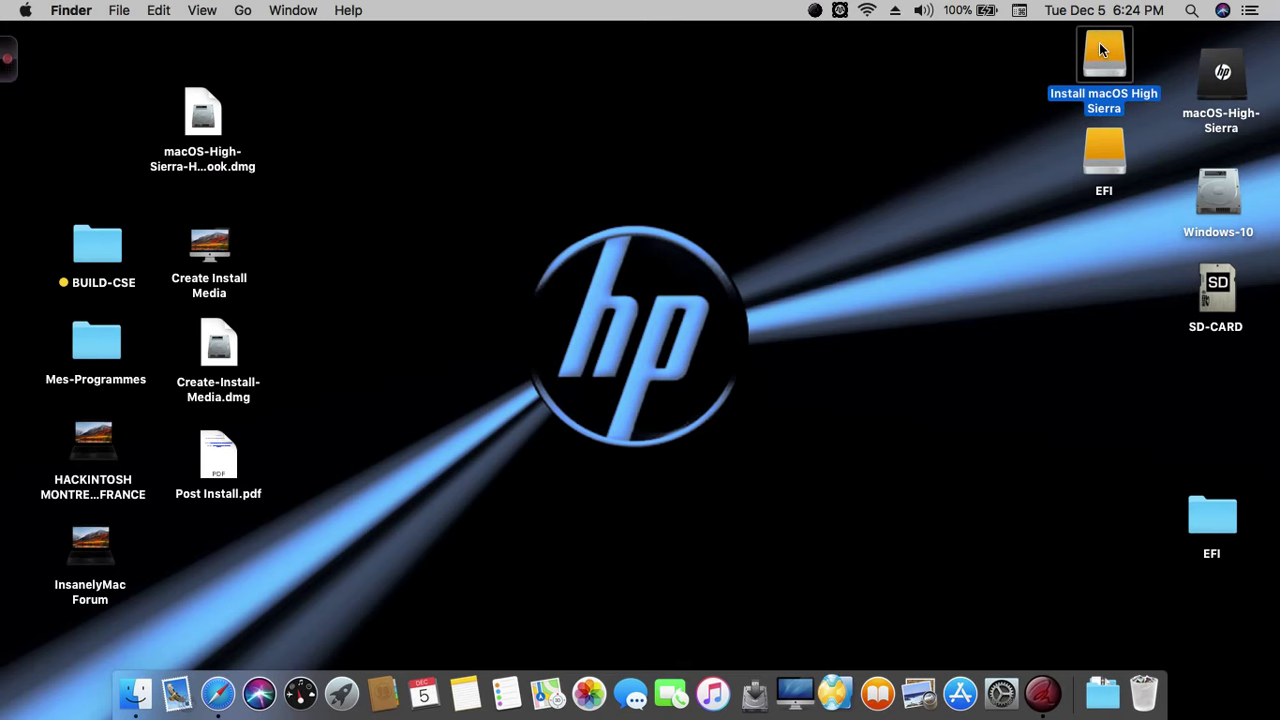
{"action": "left_click", "coordinate": [795, 185]}
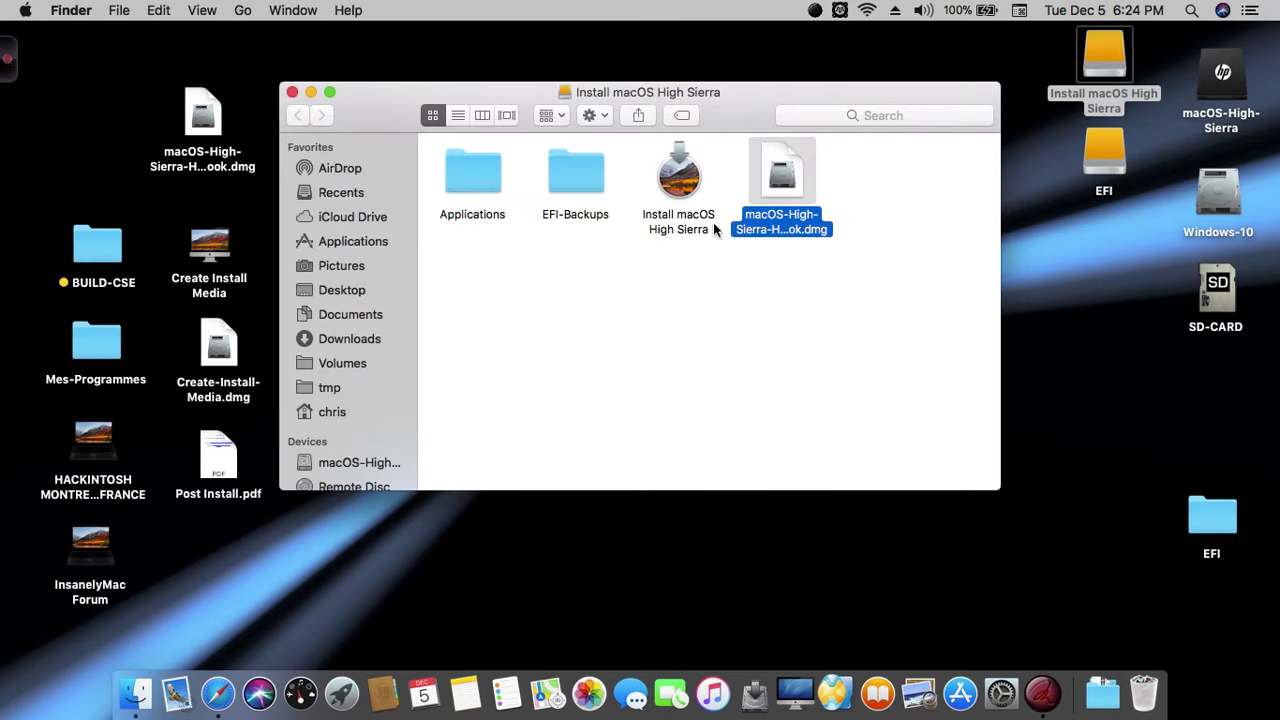
{"action": "left_click", "coordinate": [292, 92]}
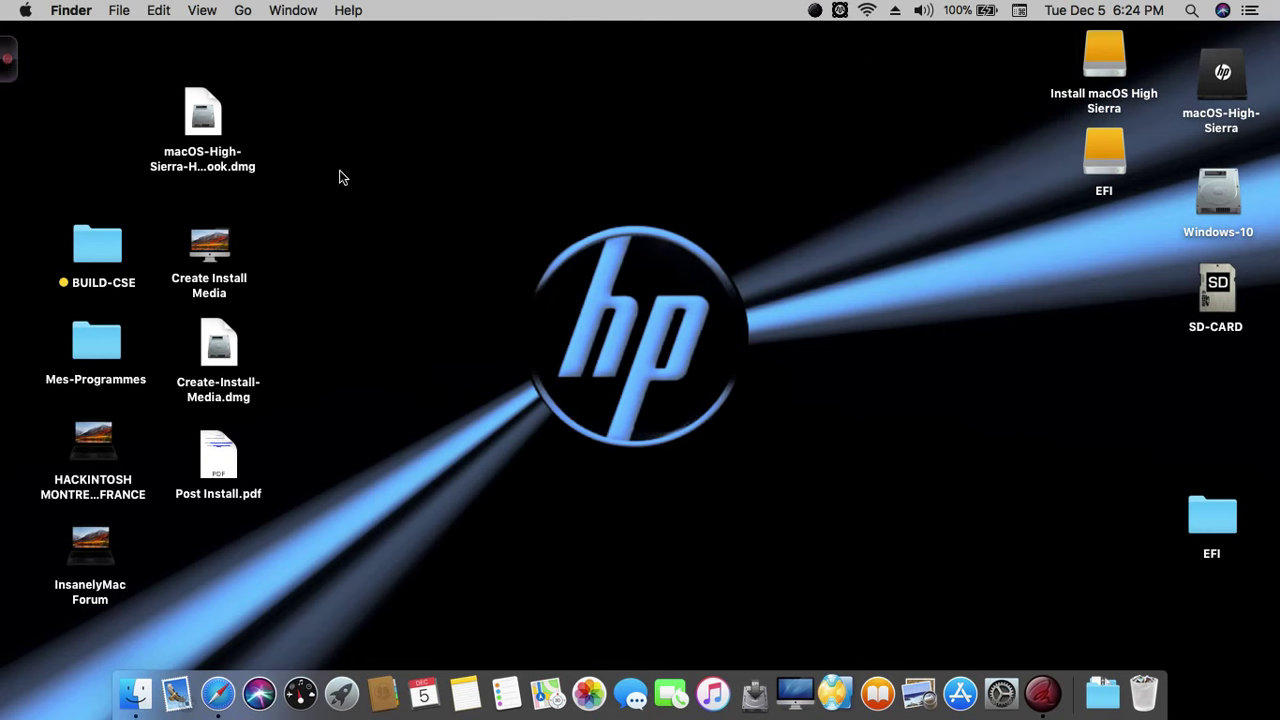
Eject the Install macOS High Sierra and EFI volumes together, forcing the ejection of the ESP disk.
{"action": "left_click_drag", "start_coordinate": [1050, 58], "coordinate": [1180, 250]}
{"action": "right_click", "coordinate": [1113, 60]}
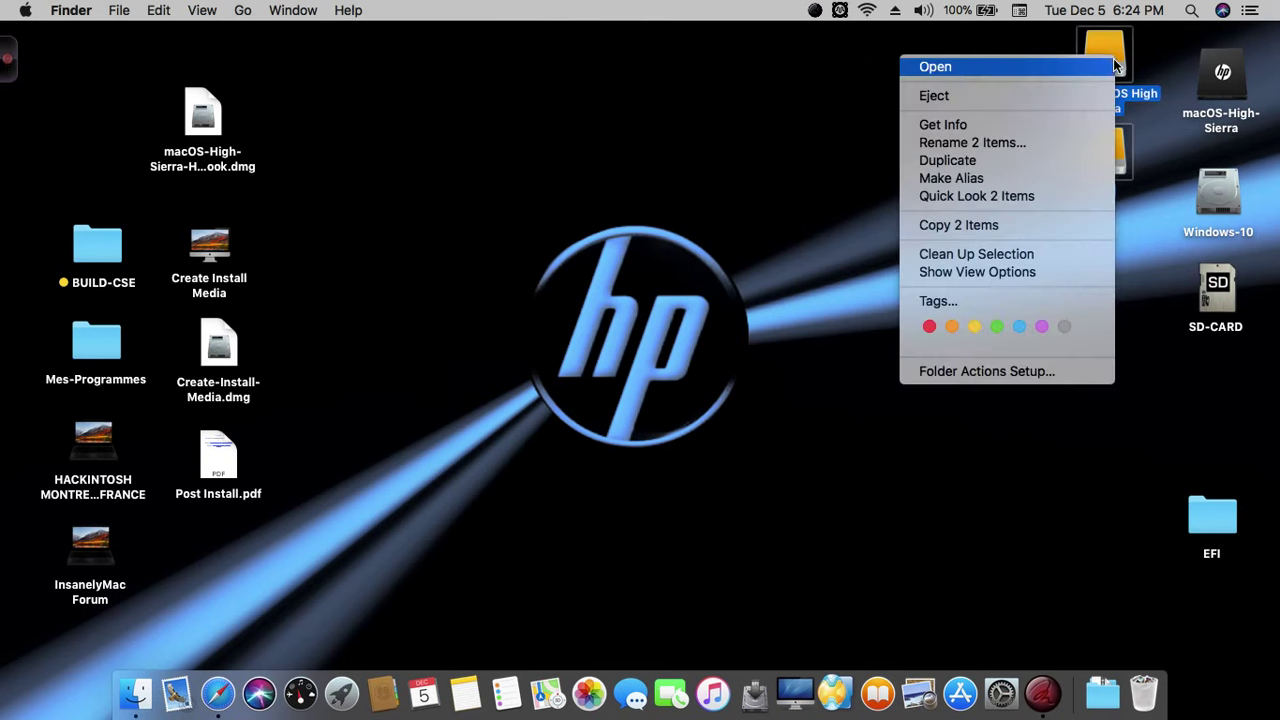
{"action": "left_click", "coordinate": [921, 96]}
{"action": "left_click", "coordinate": [22, 10]}
{"action": "left_click", "coordinate": [22, 10]}
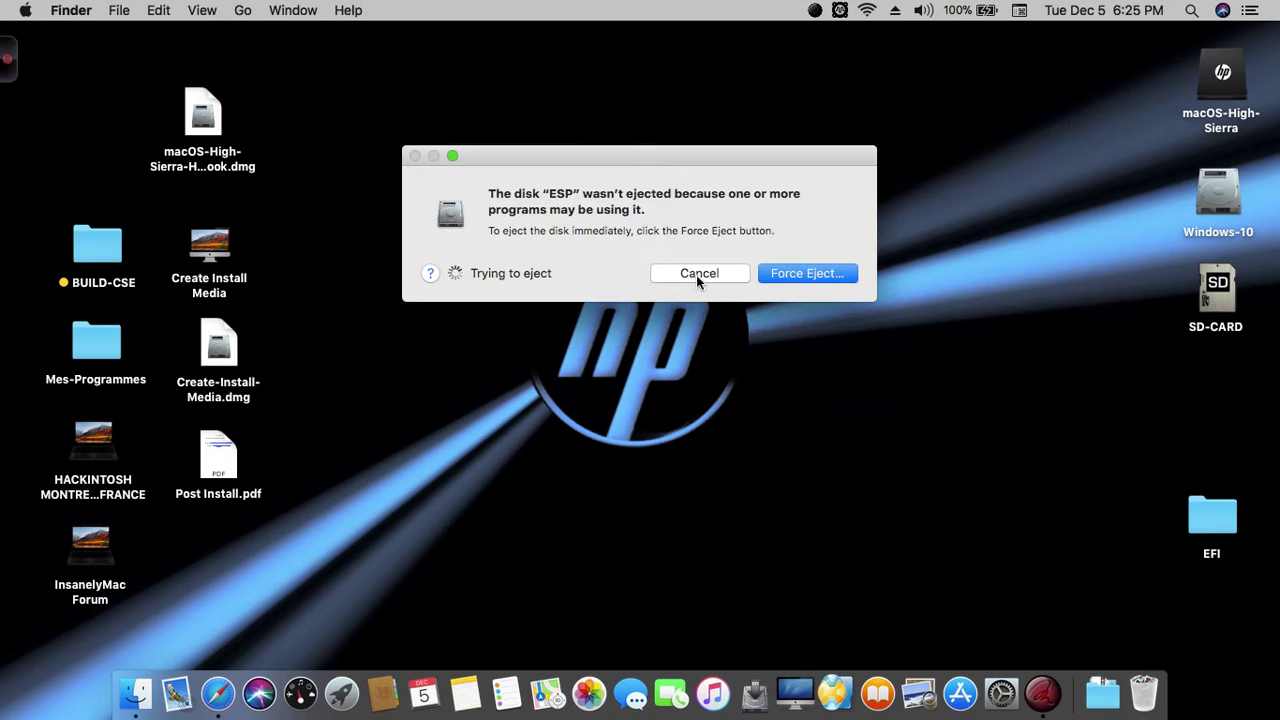
{"action": "left_click", "coordinate": [805, 273]}
{"action": "left_click", "coordinate": [785, 260]}
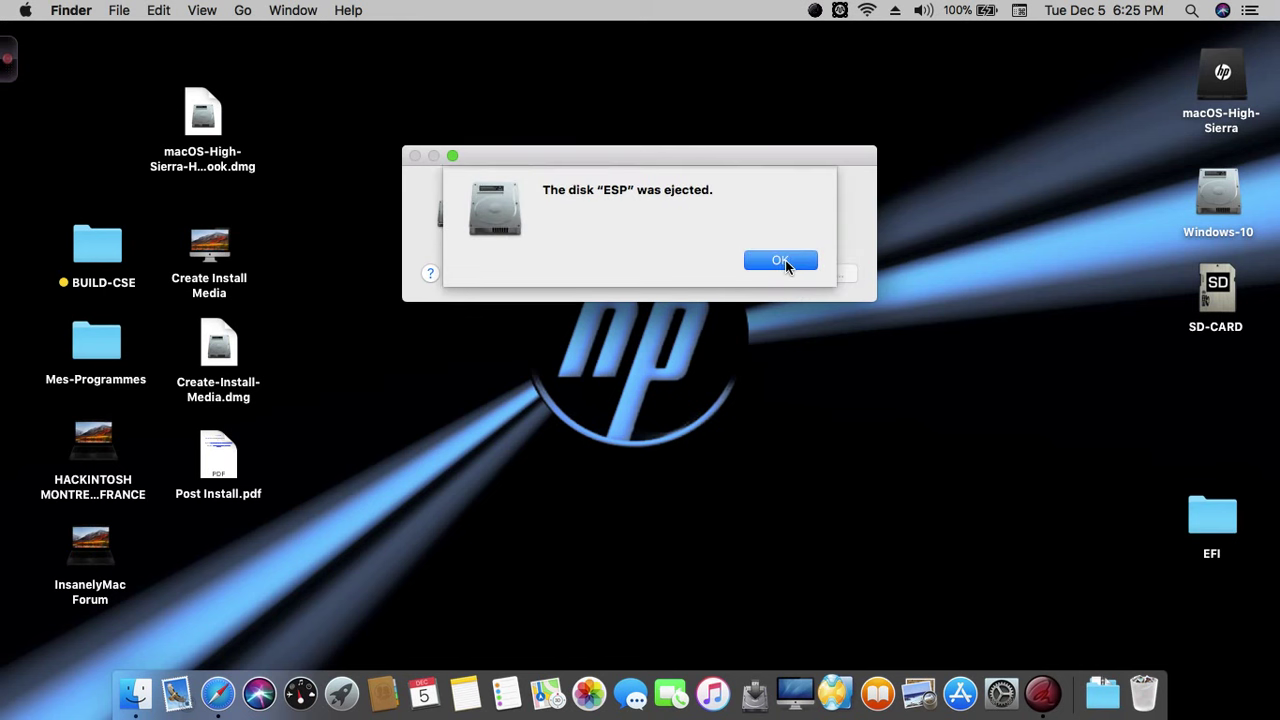
{"action": "left_click", "coordinate": [785, 260]}
{"action": "left_click", "coordinate": [22, 10]}
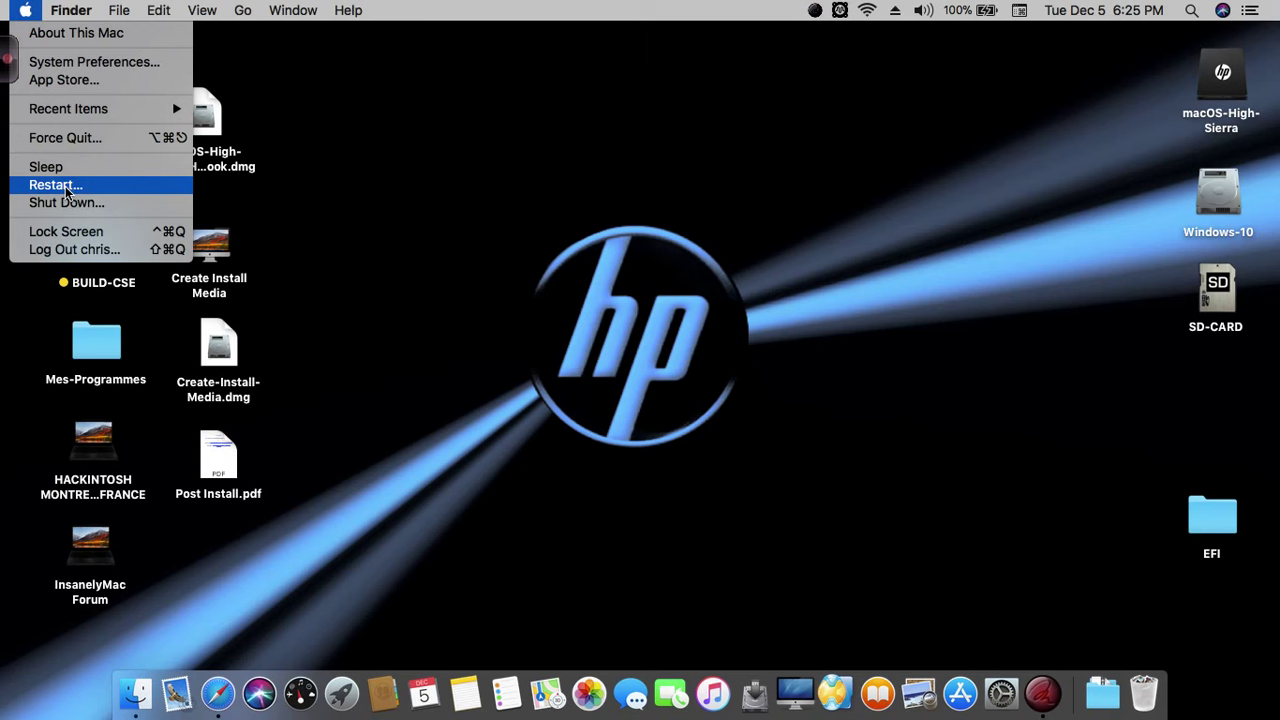
{"action": "left_click", "coordinate": [412, 197]}
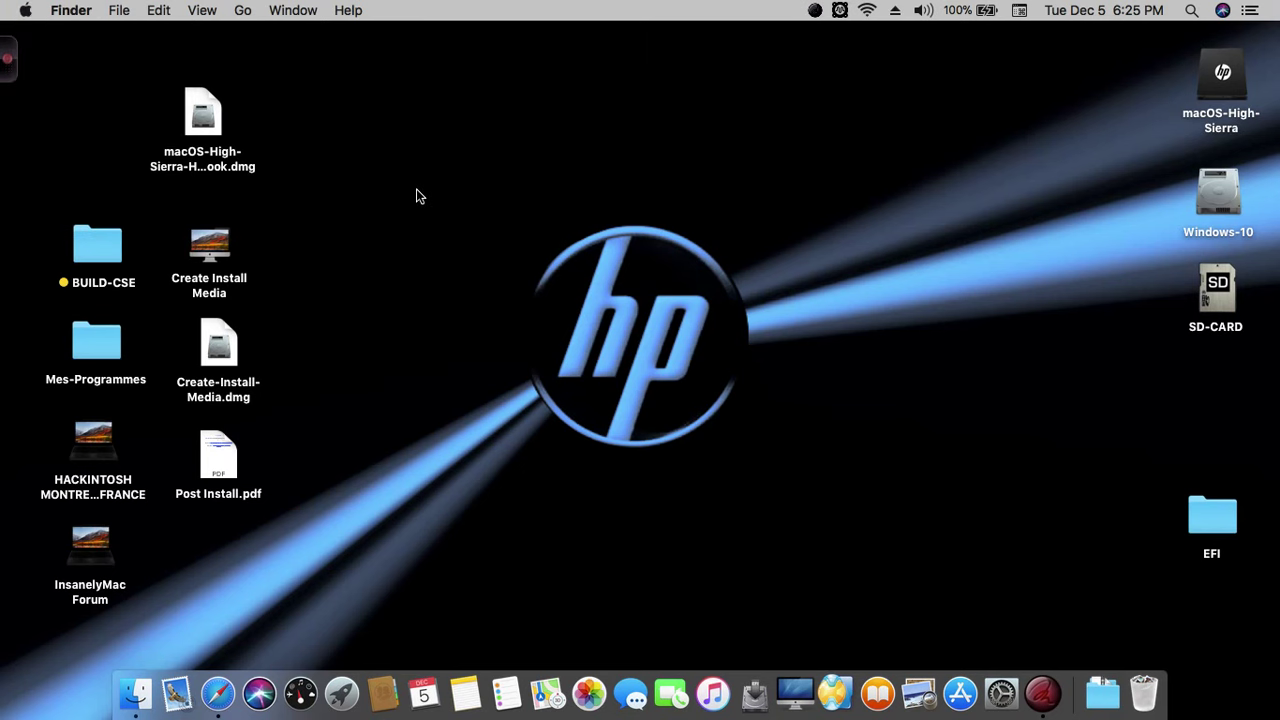
{"action": "left_click", "coordinate": [10, 58]}
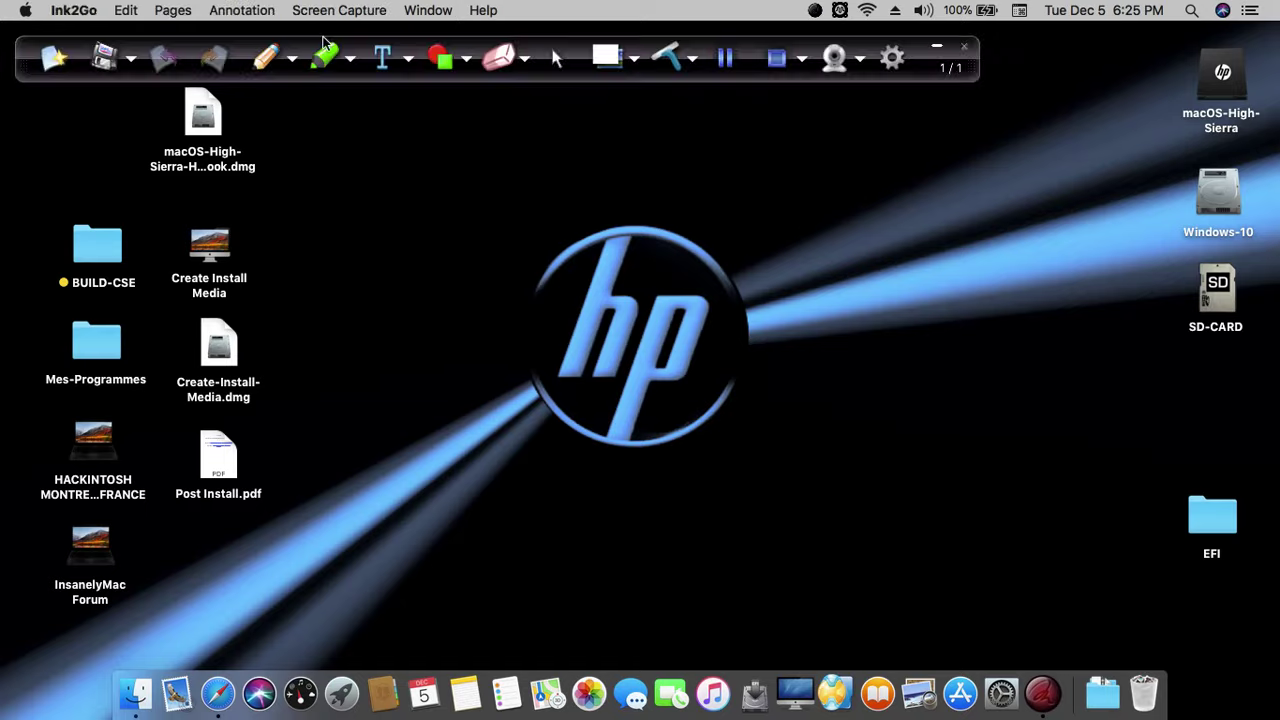